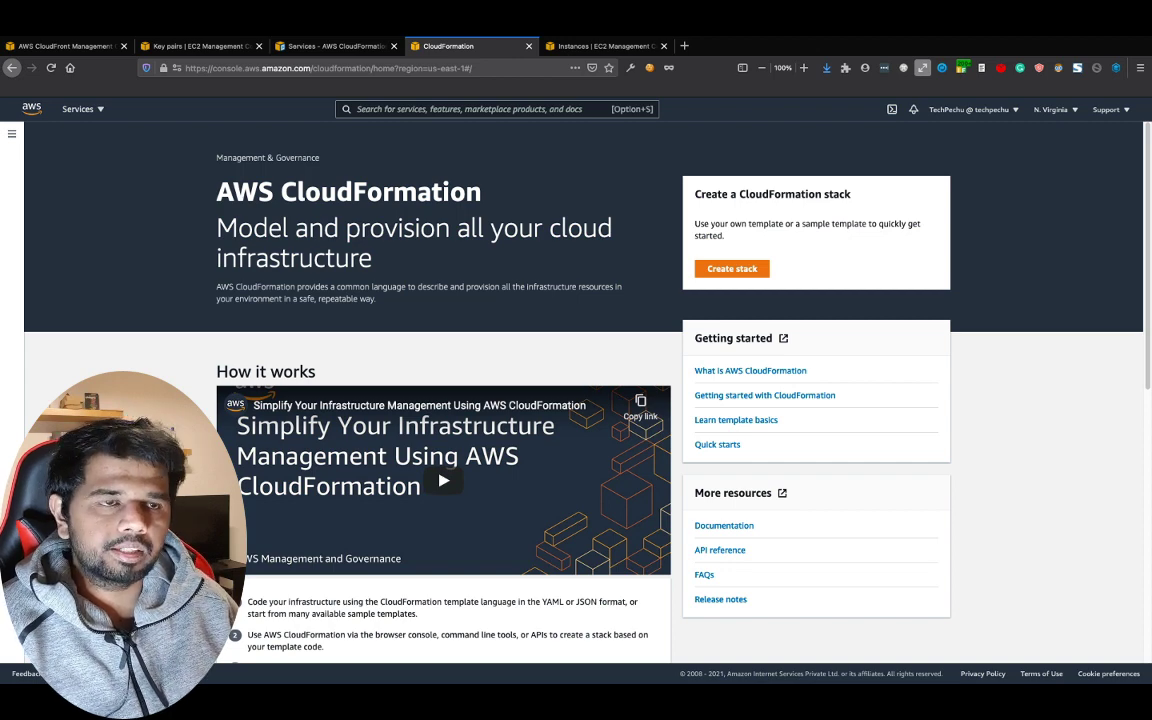
Launch a stack from the sample template "Amazon EC2 instance in a security group" in the CloudFormation documentation for US East (Northern Virginia)
click(290, 45)
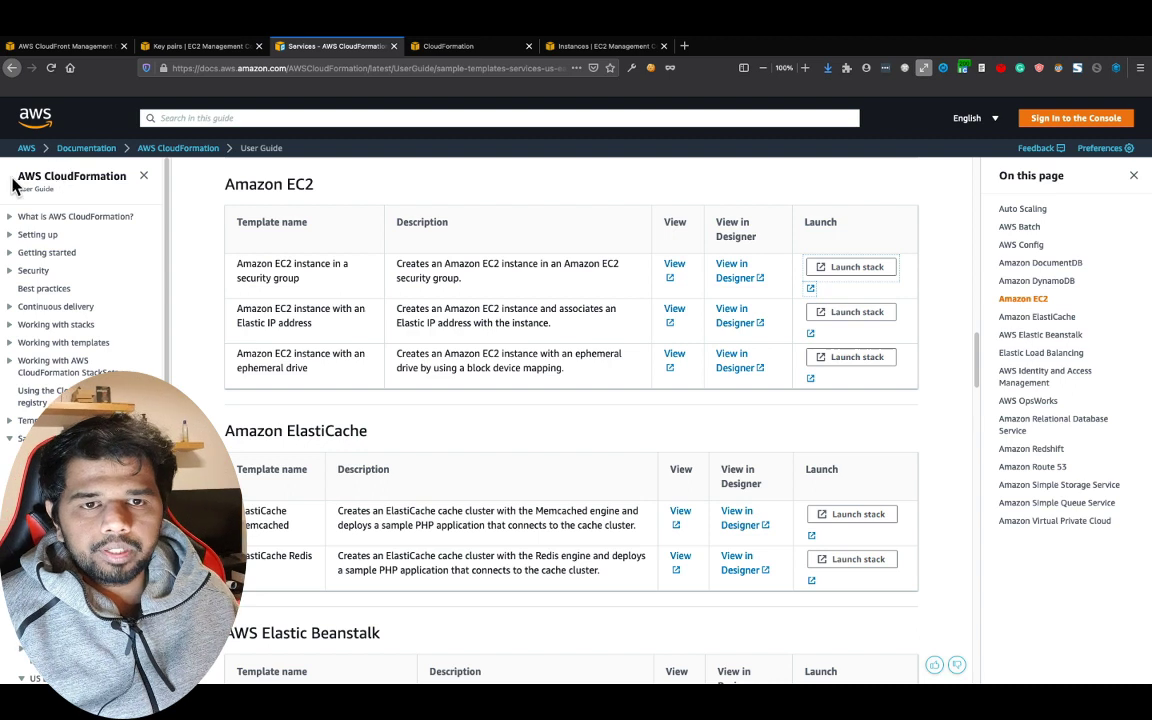
drag(16, 176, 123, 178)
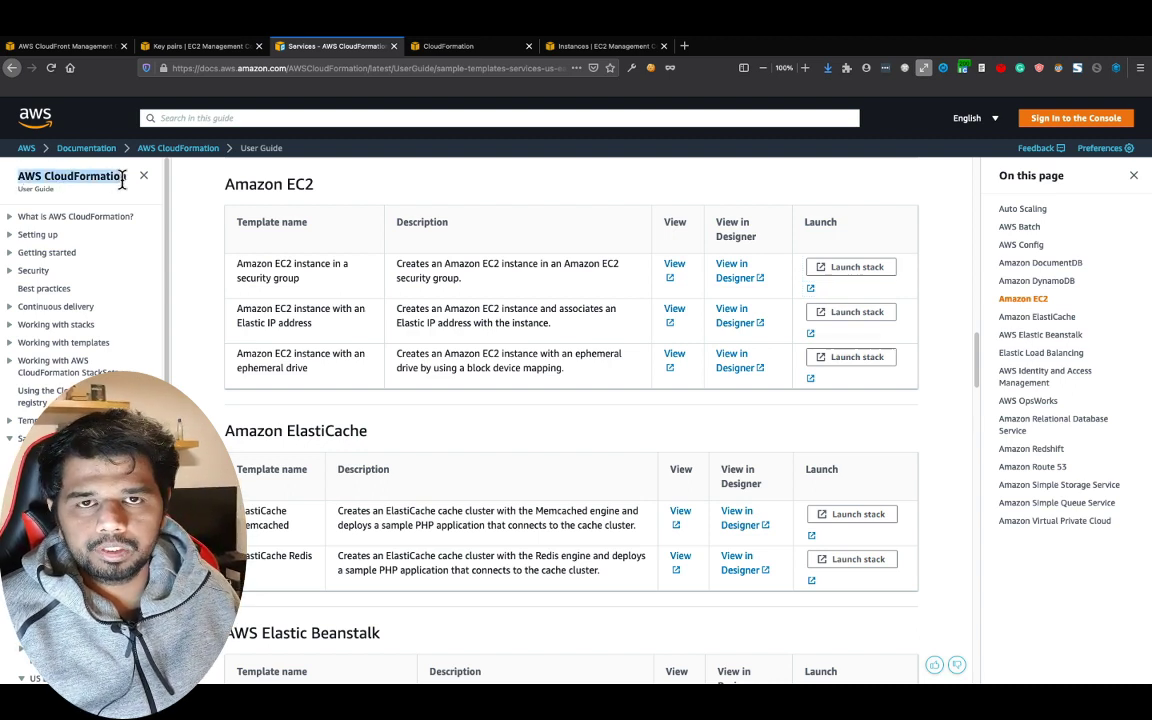
scroll(105, 298, down, 5)
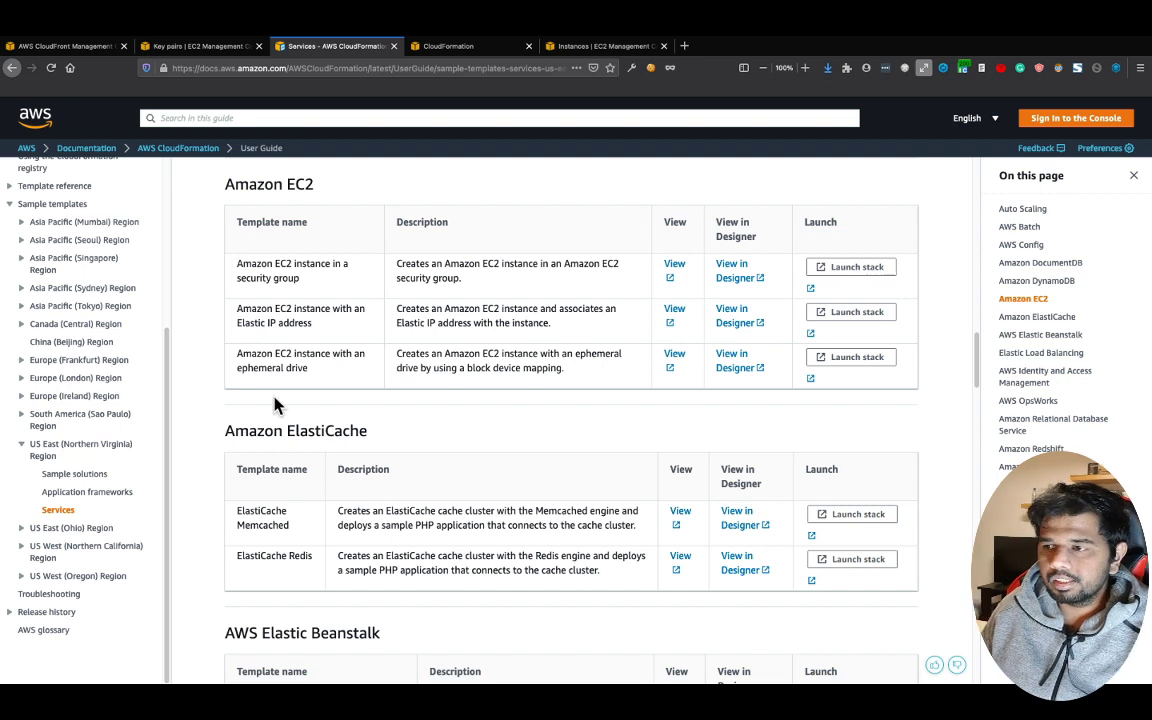
drag(237, 264, 301, 282)
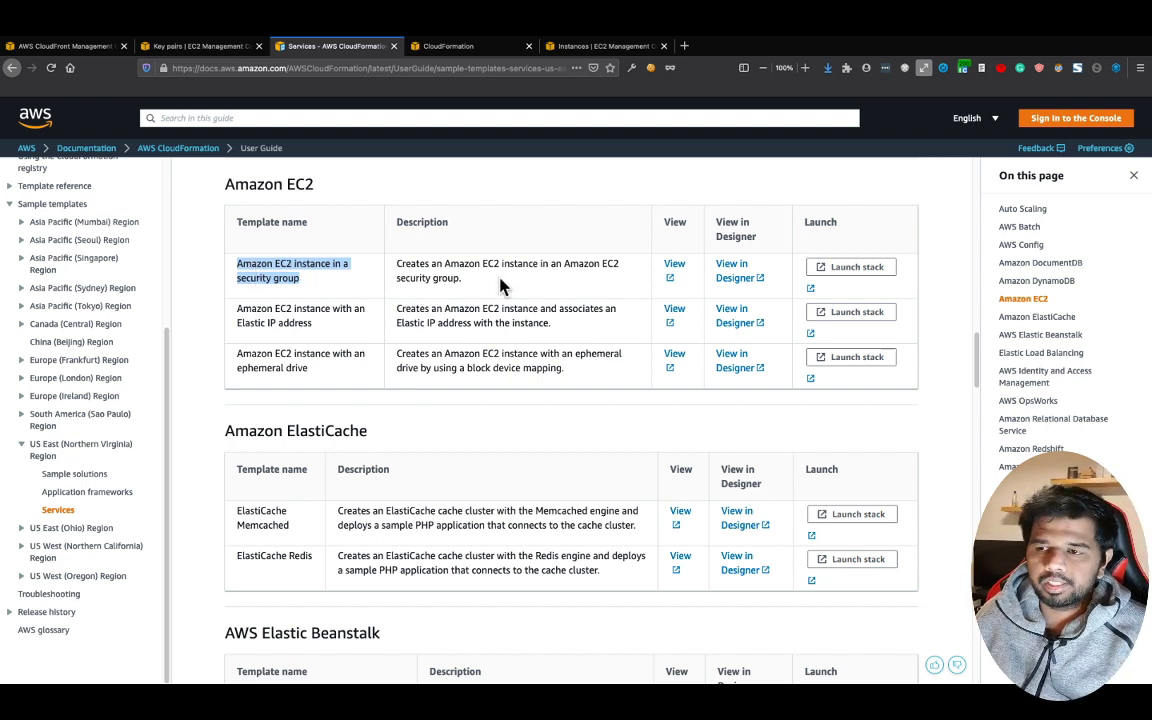
click(856, 268)
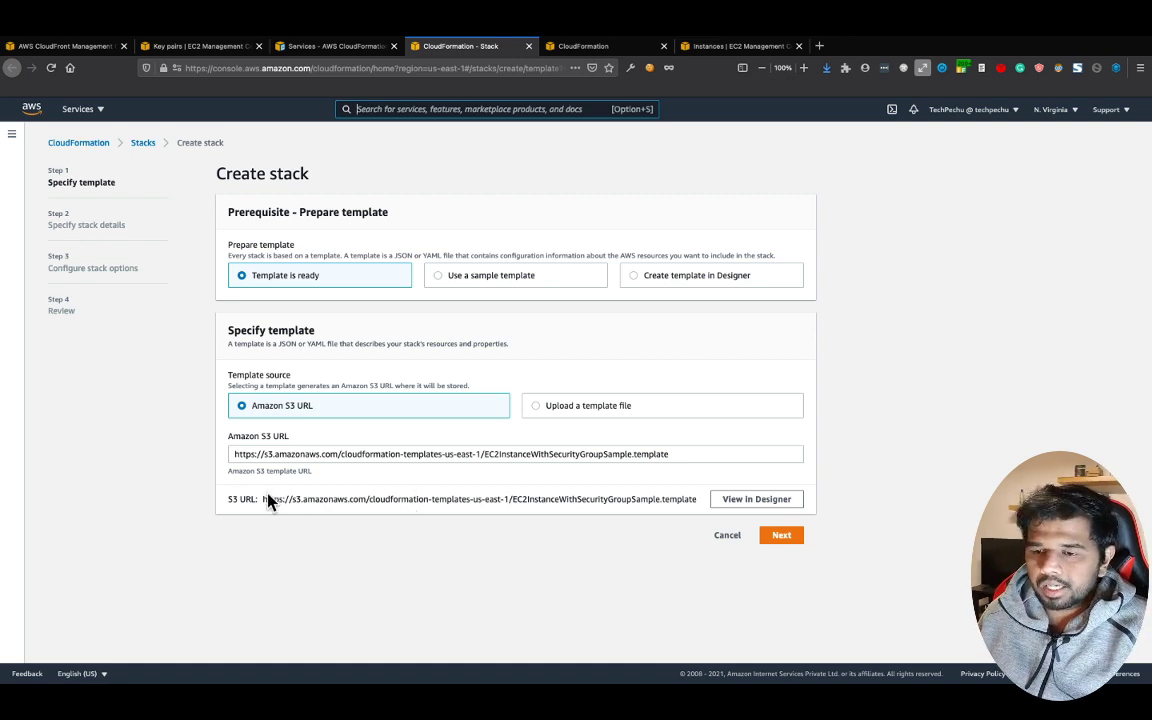
Review the stack's Amazon S3 template URL and open the template in Designer in a new browser tab
double_click(240, 454)
drag(313, 454, 672, 474)
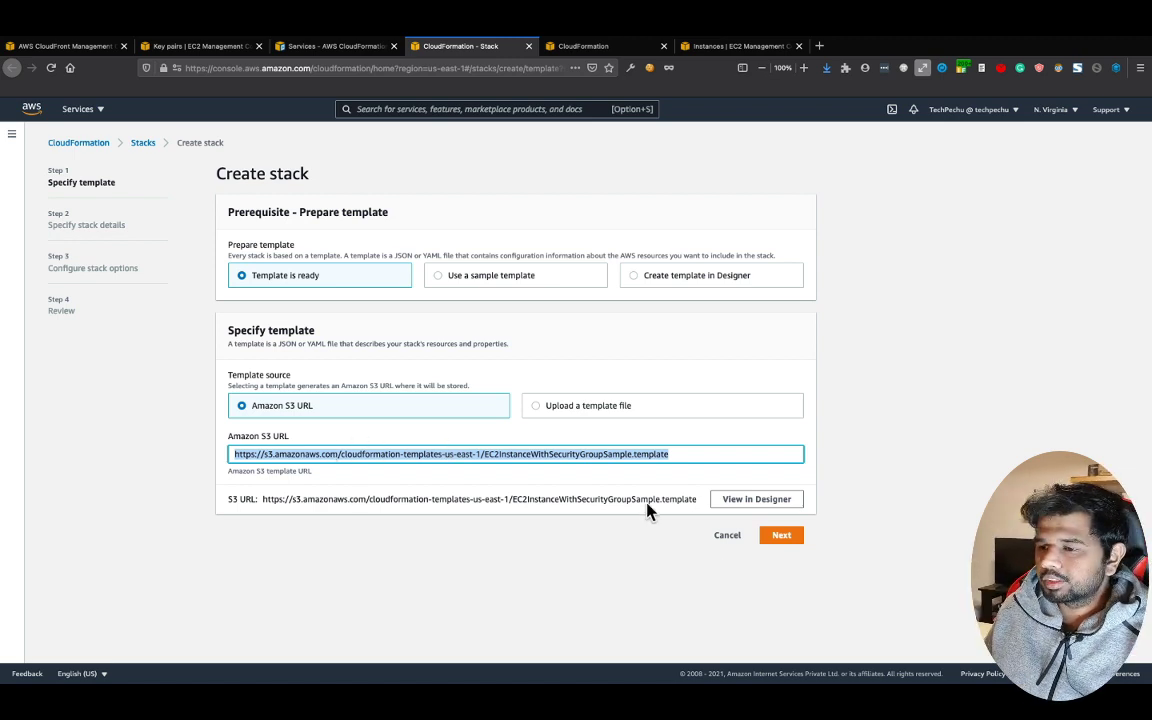
right_click(736, 503)
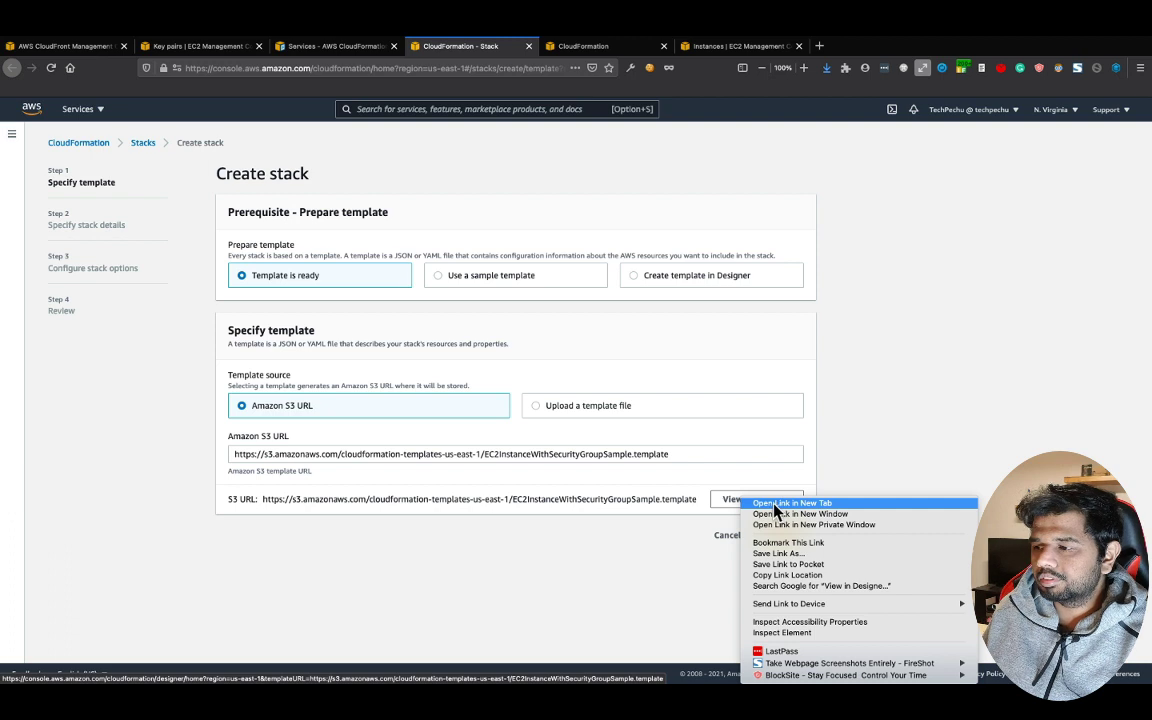
click(766, 504)
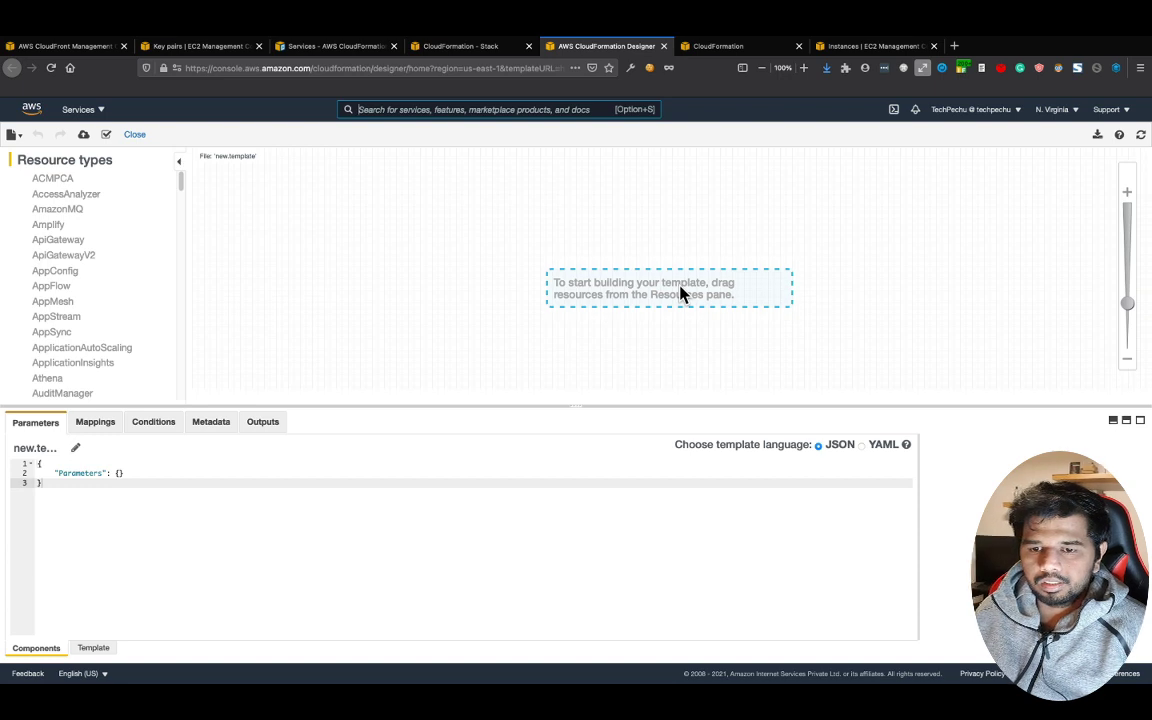
Rearrange the template diagram by moving the security group away from the EC2 instance and shifting the instance slightly toward it
click(1127, 360)
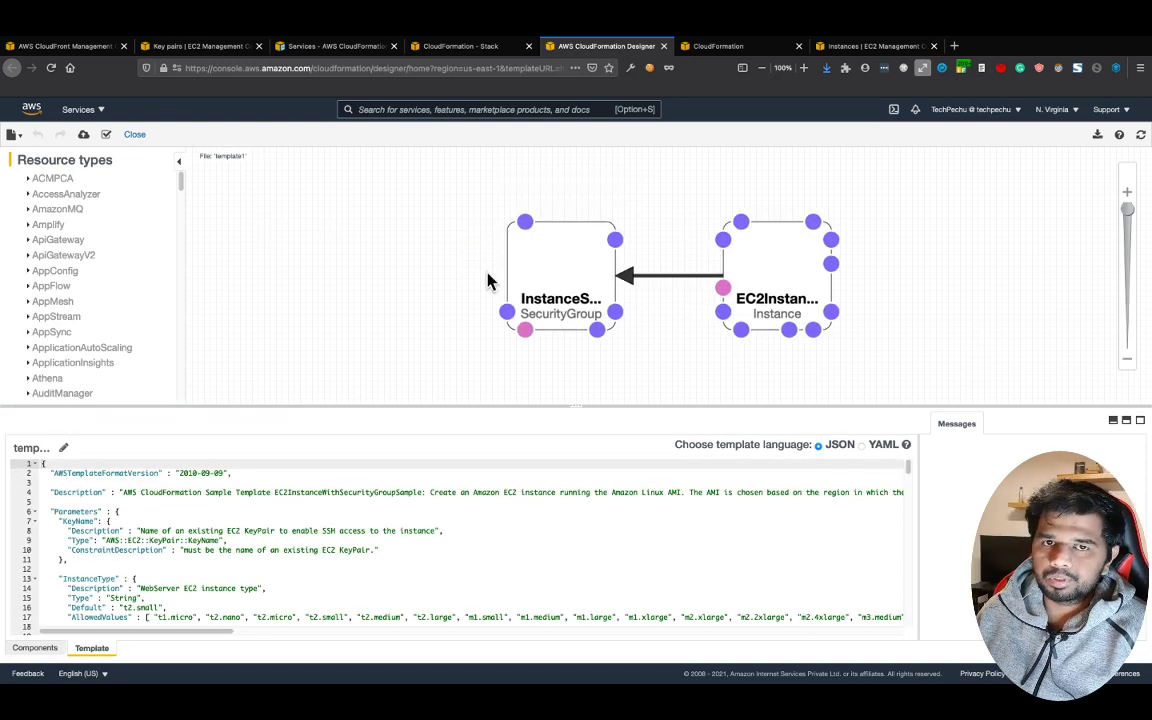
drag(560, 276, 455, 261)
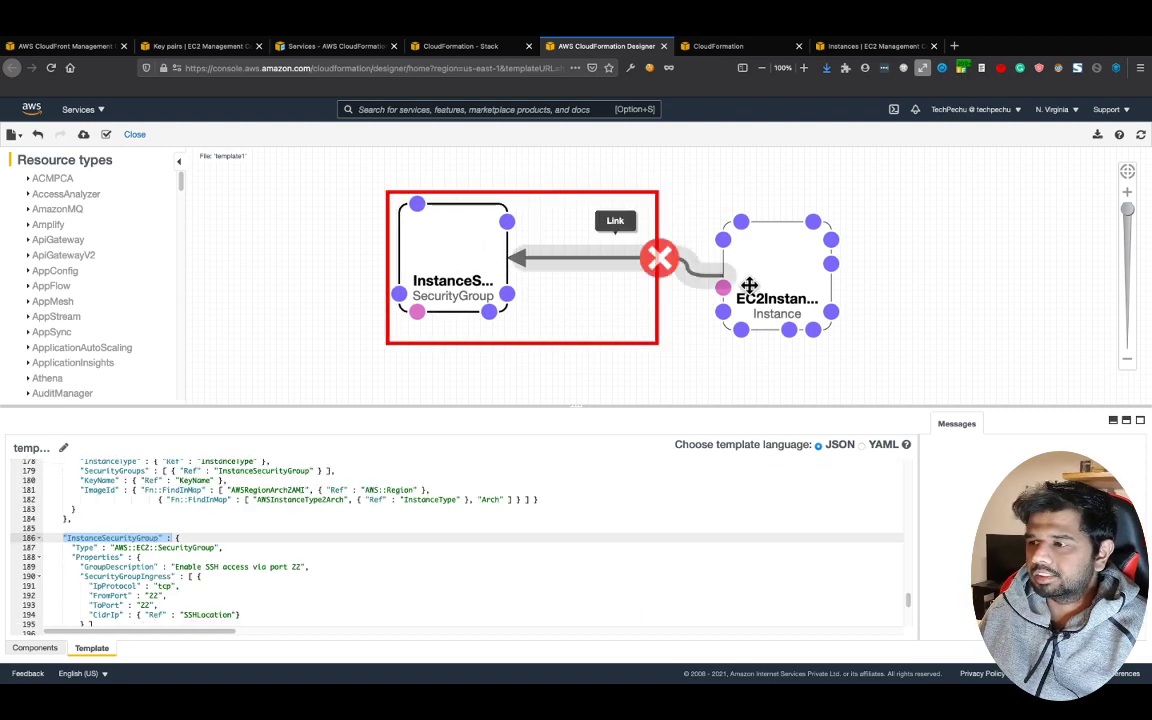
drag(769, 278, 724, 255)
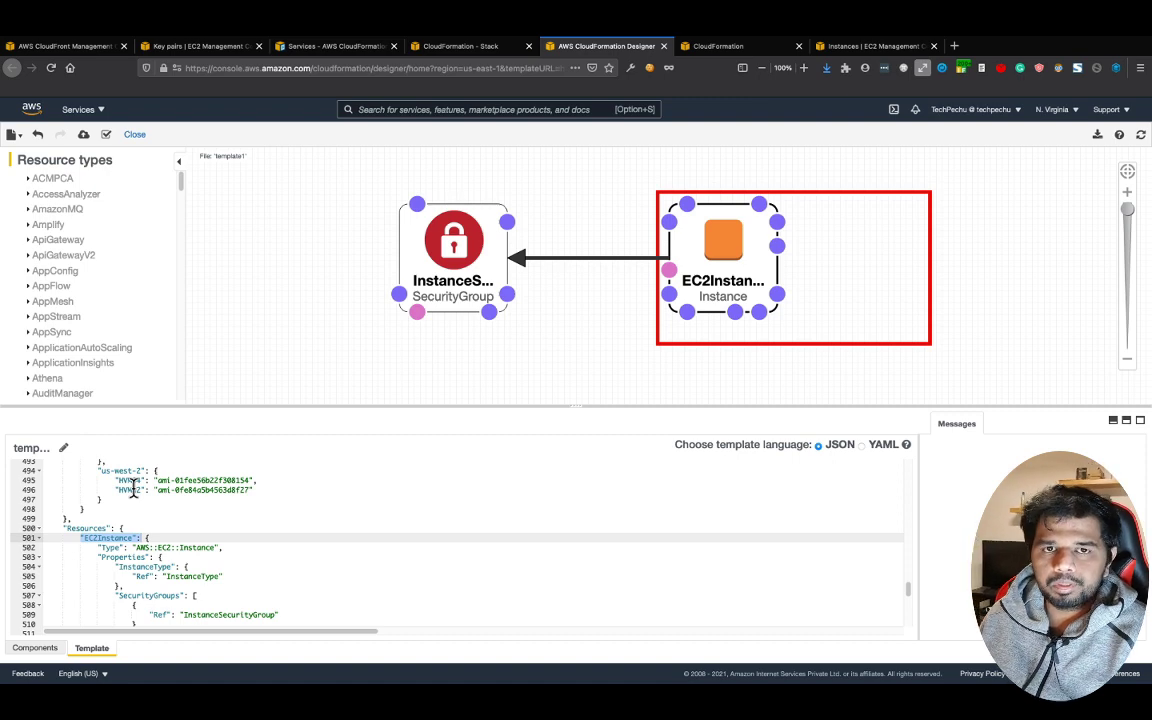
Convert the template from JSON to YAML and enlarge the code editor to show it from its first line
scroll(133, 488, up, 10)
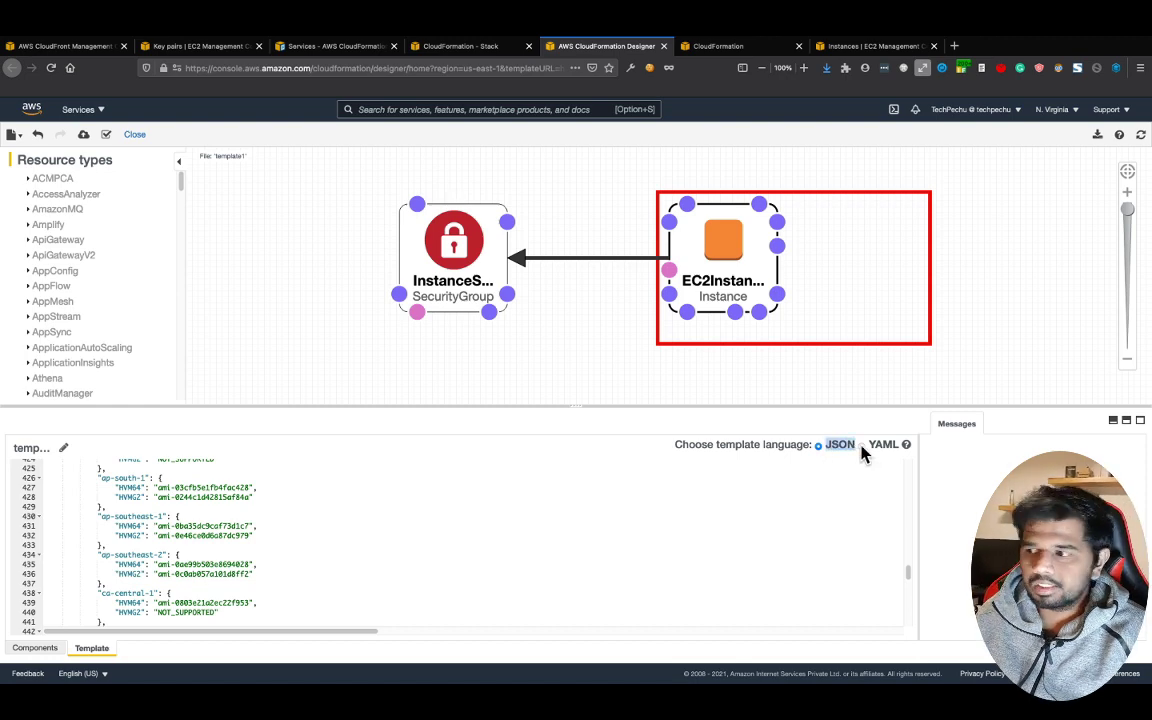
drag(869, 444, 893, 451)
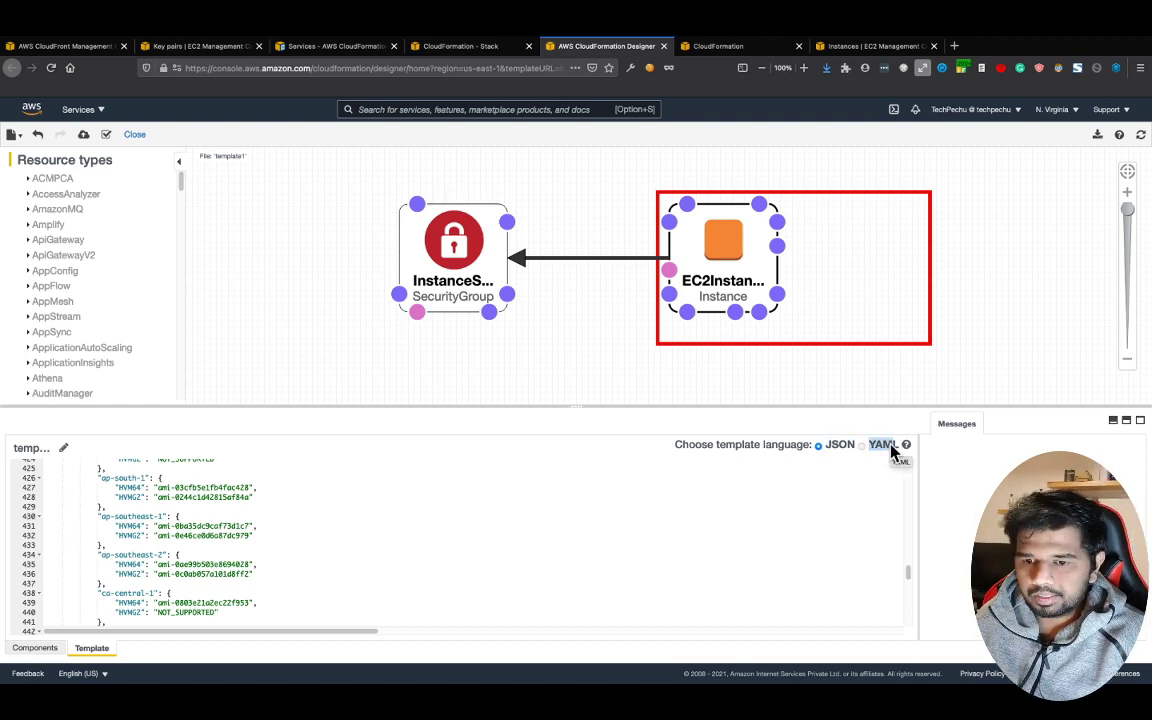
scroll(386, 514, up, 20)
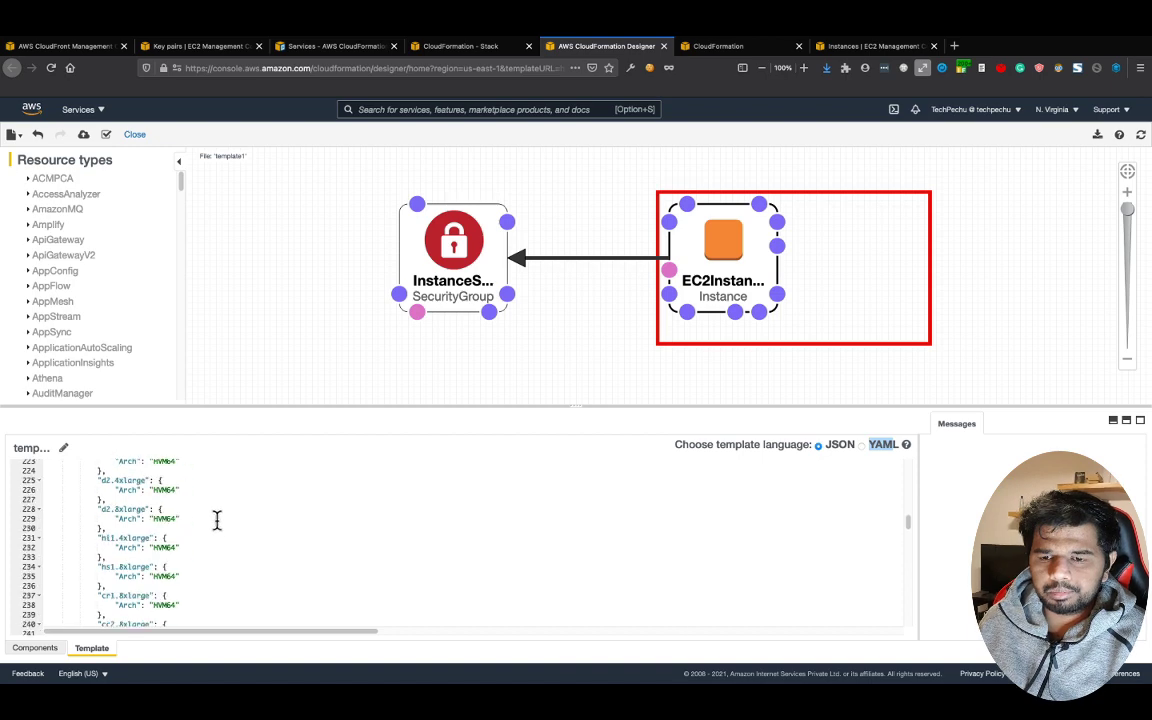
scroll(216, 519, up, 20)
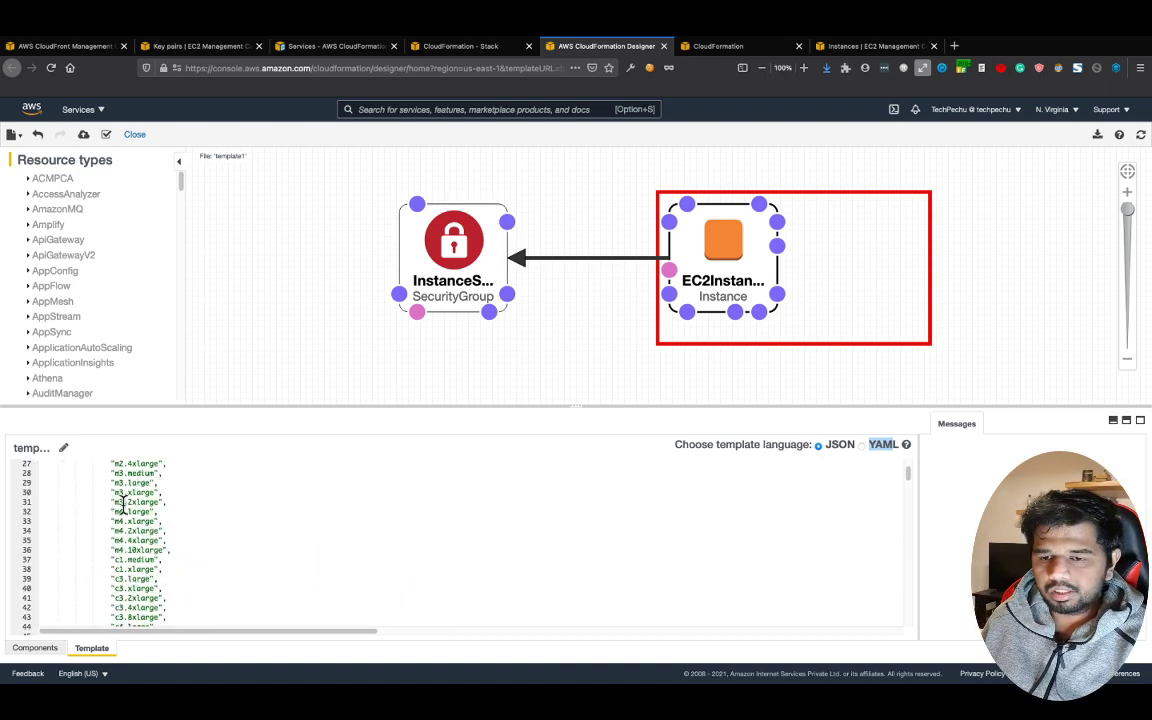
scroll(122, 505, down, 5)
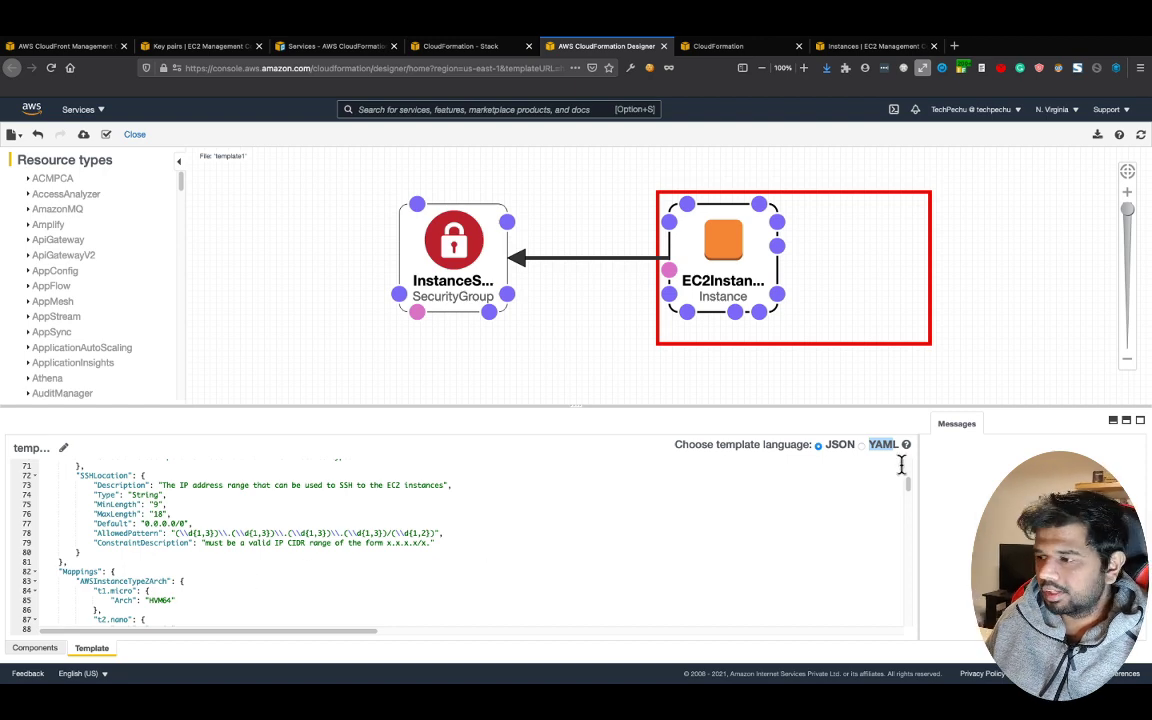
click(862, 446)
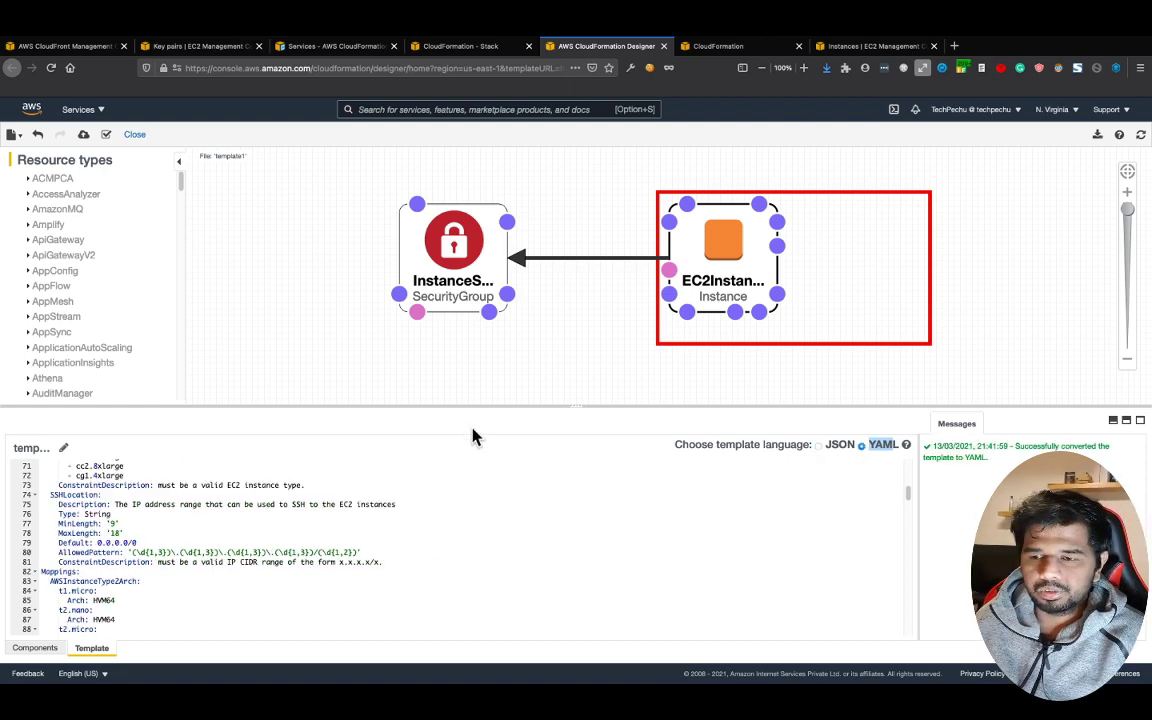
drag(580, 403, 519, 183)
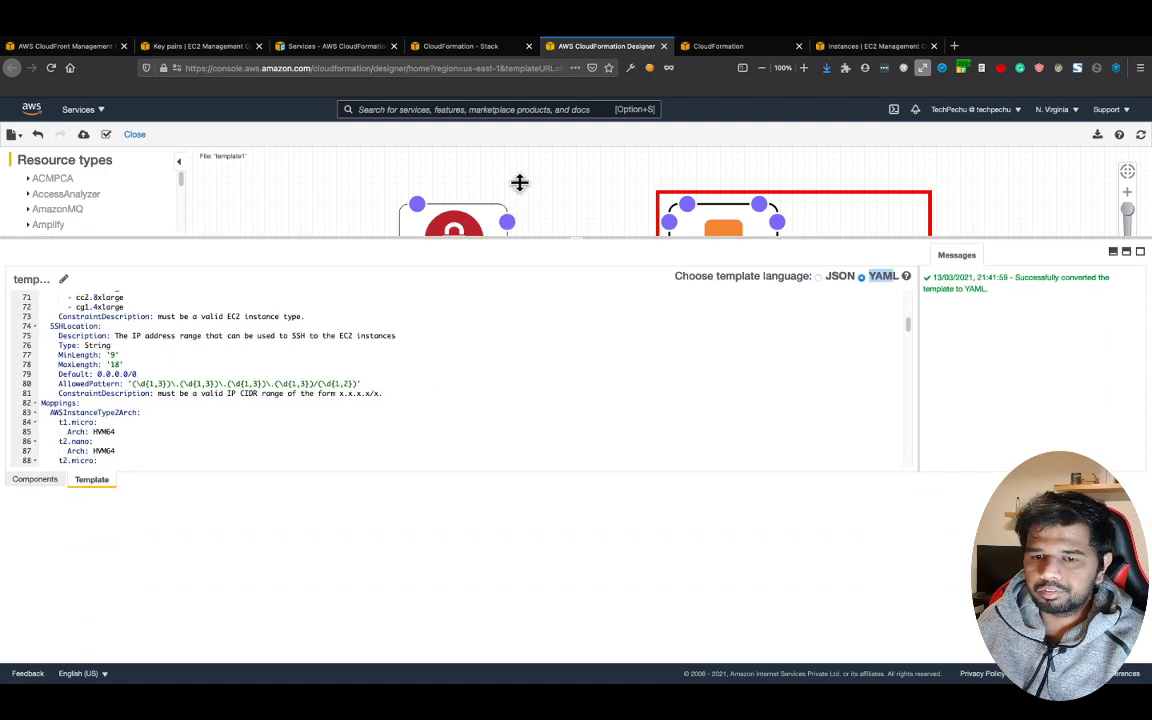
scroll(292, 385, up, 5)
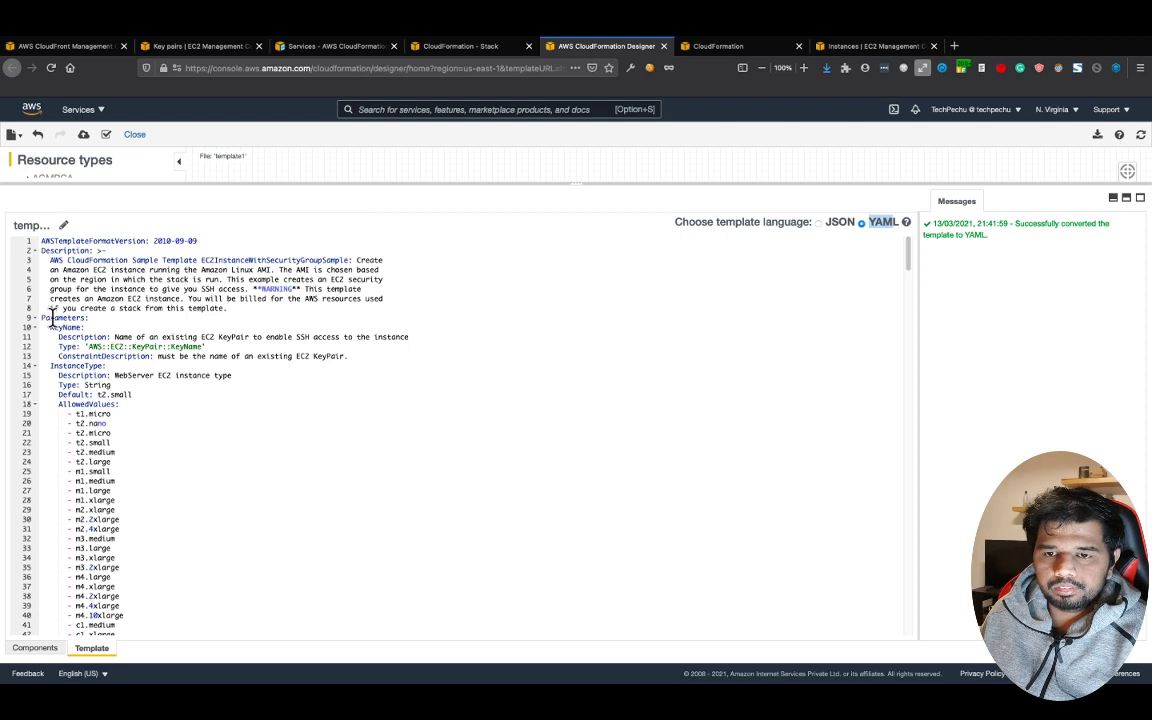
Examine the template's Parameters section, covering KeyName, InstanceType and the allowed instance types
drag(42, 318, 91, 317)
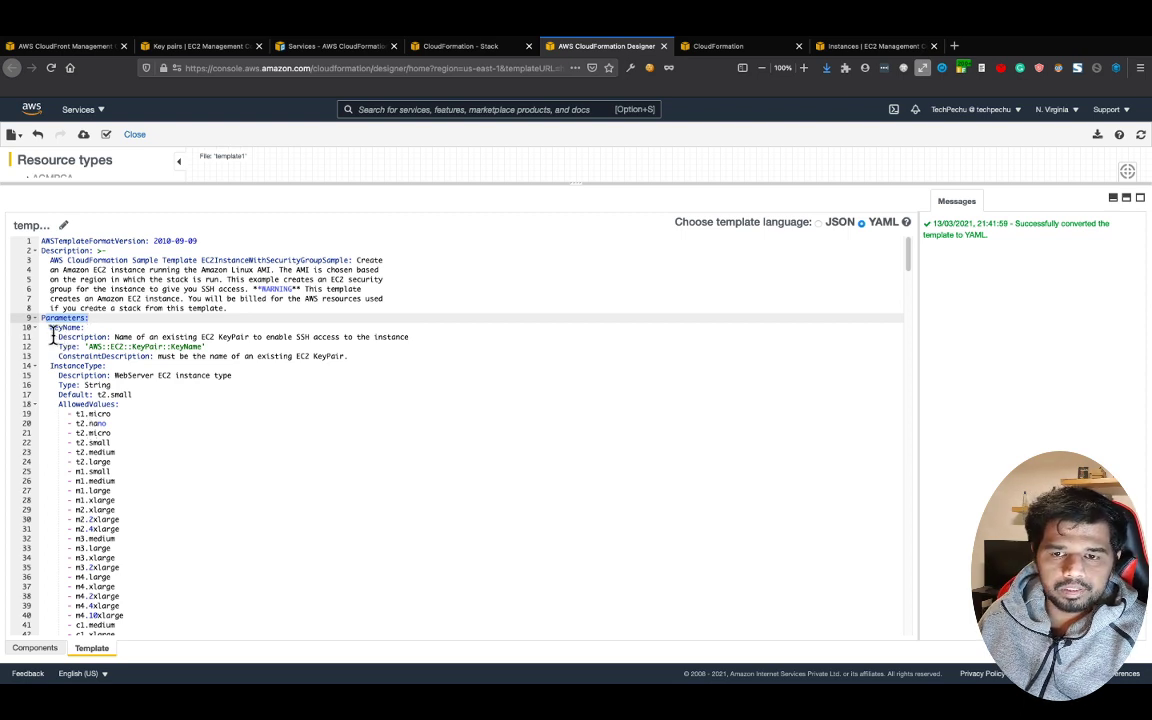
double_click(74, 326)
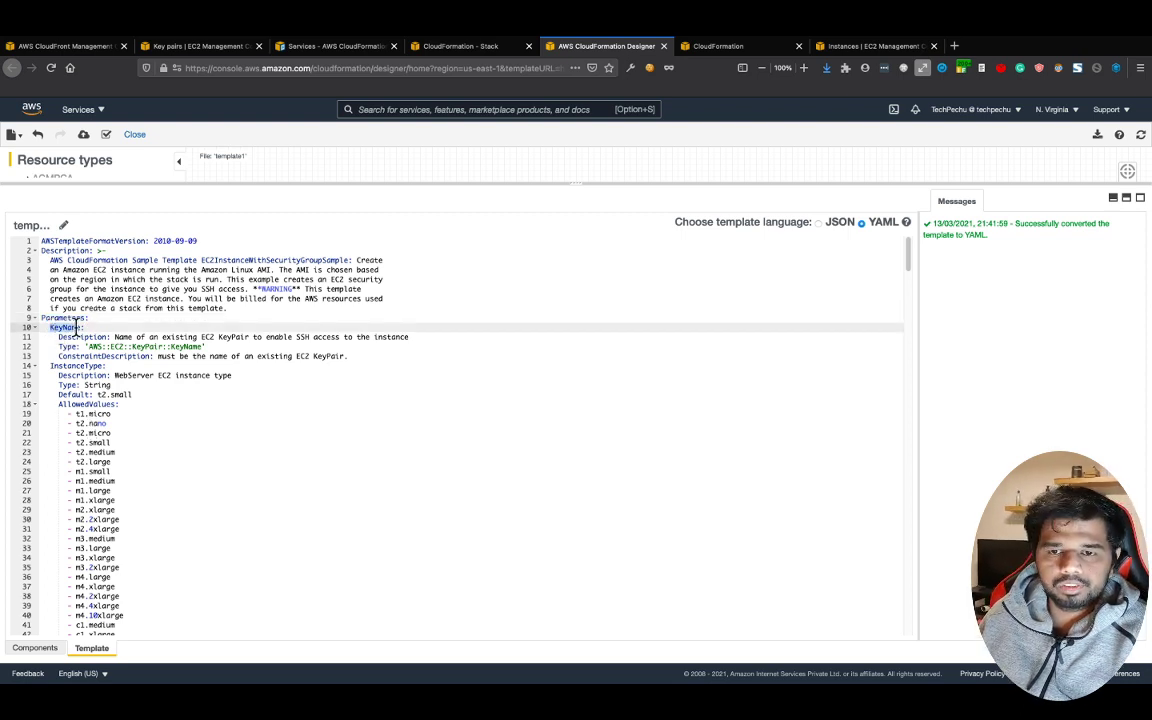
drag(74, 326, 100, 327)
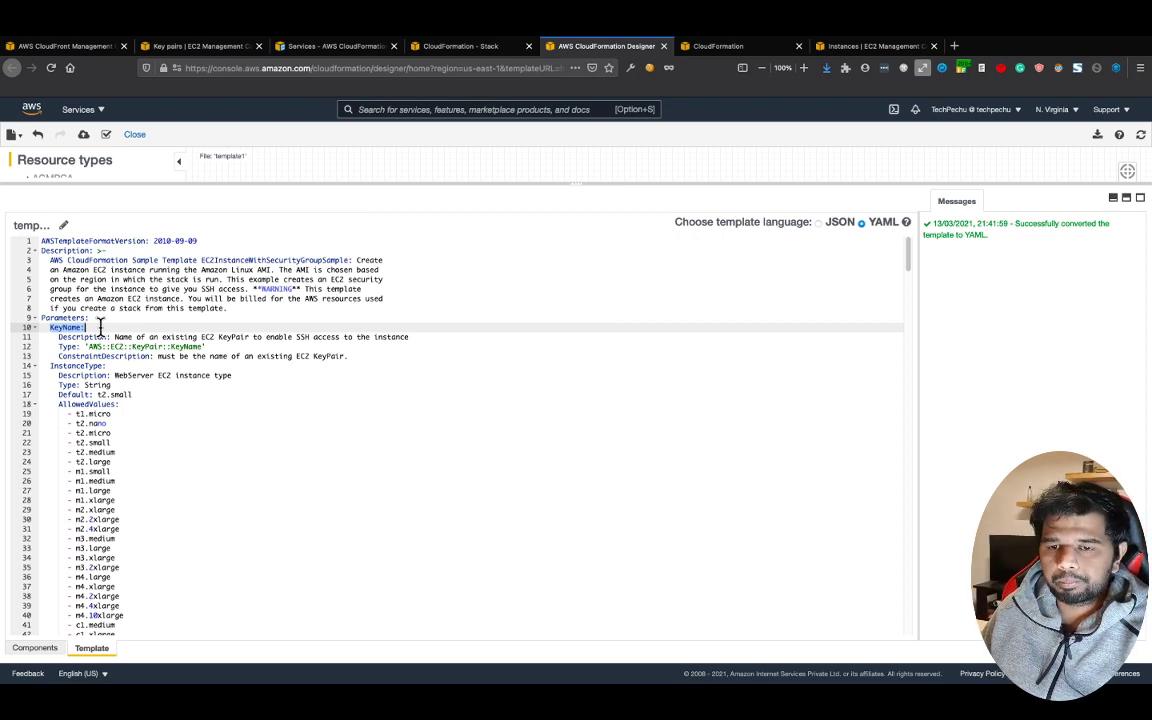
drag(50, 366, 103, 366)
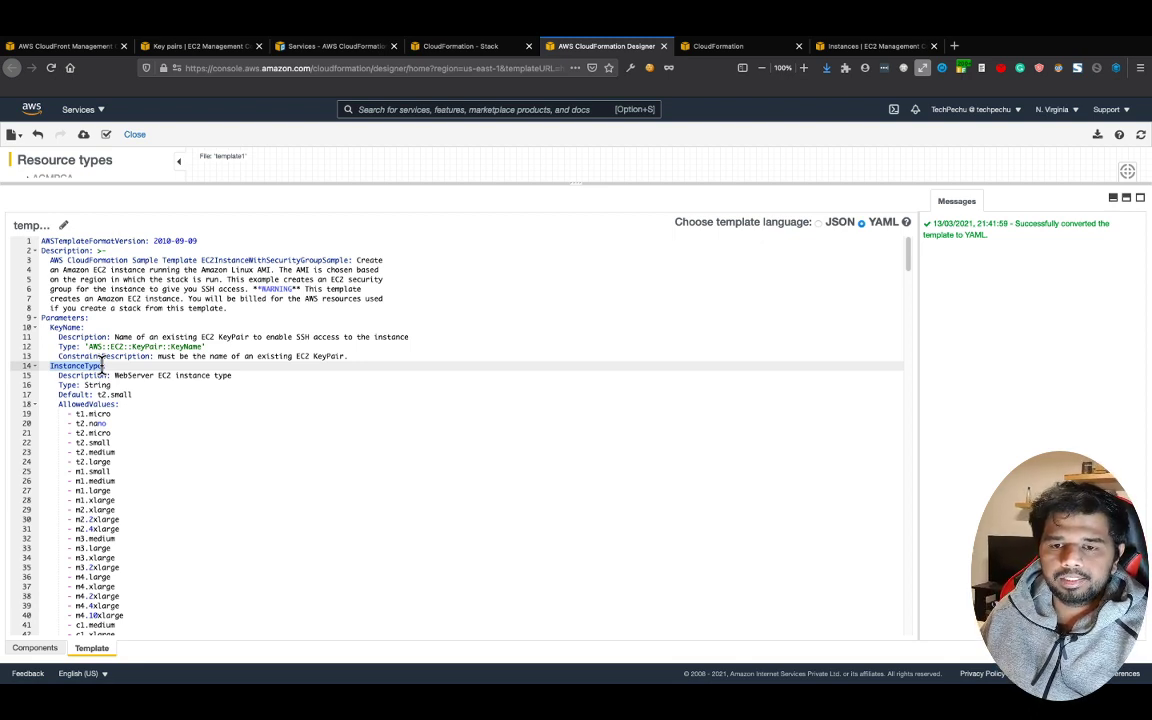
scroll(103, 366, down, 1)
drag(76, 390, 125, 583)
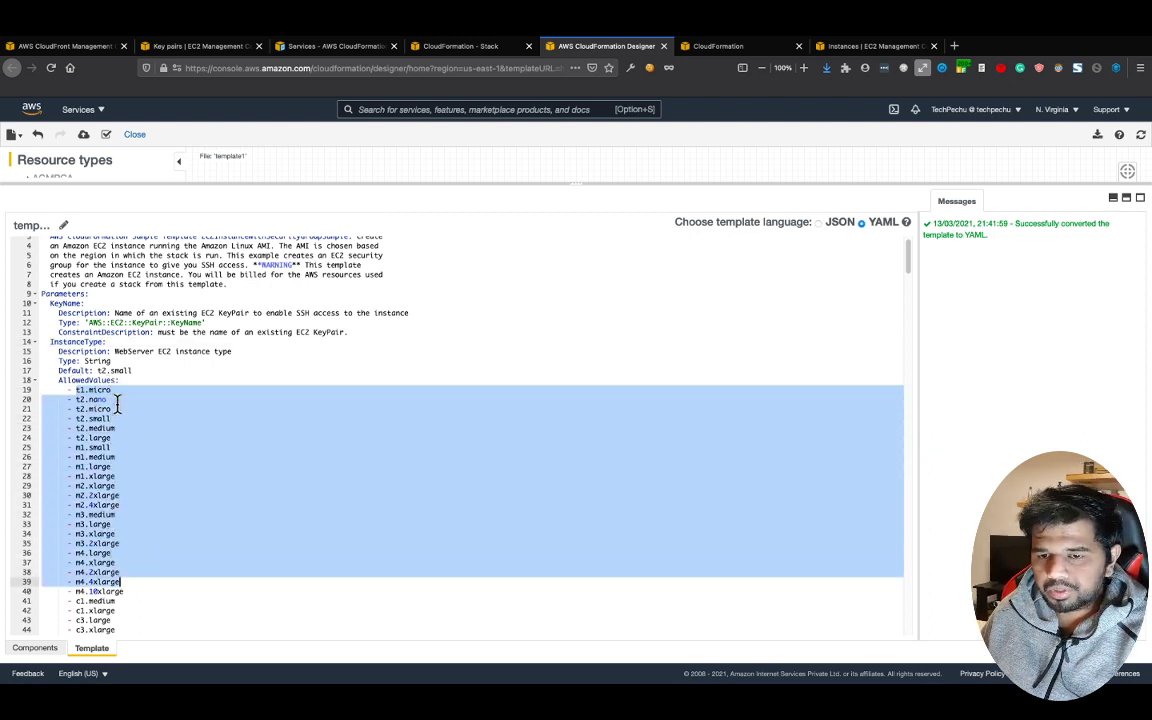
Examine the SSHLocation parameter and its default IP range, comparing it with the other parameters
scroll(113, 466, down, 15)
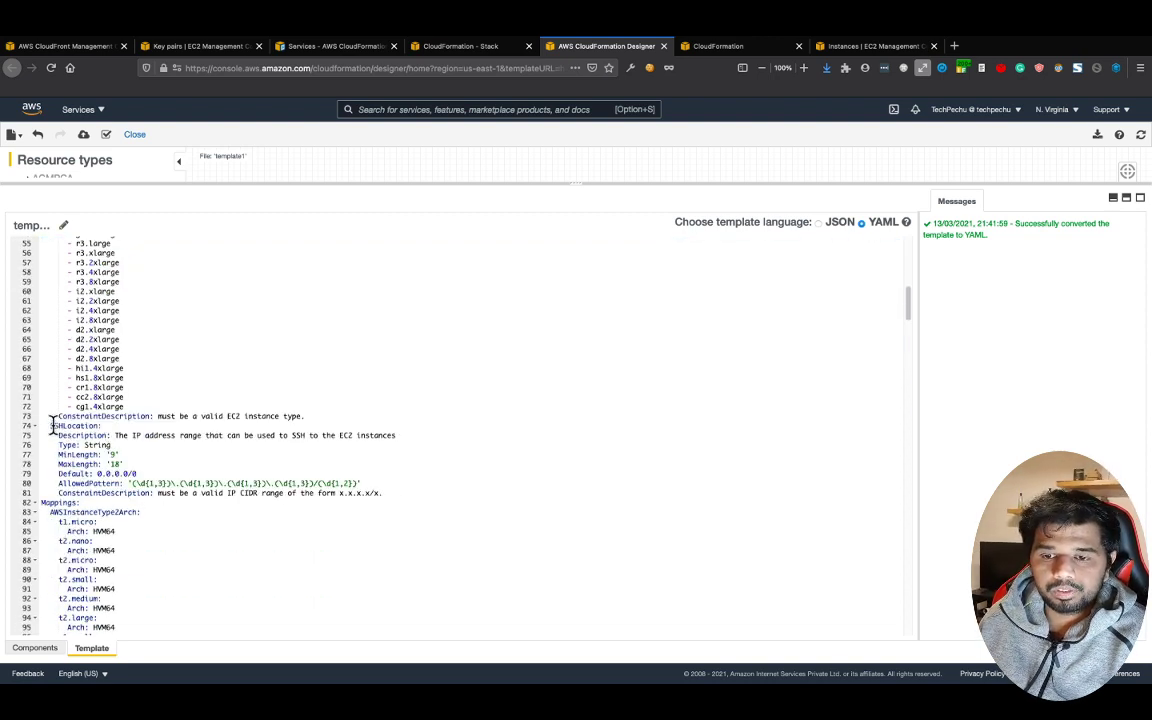
drag(50, 426, 88, 428)
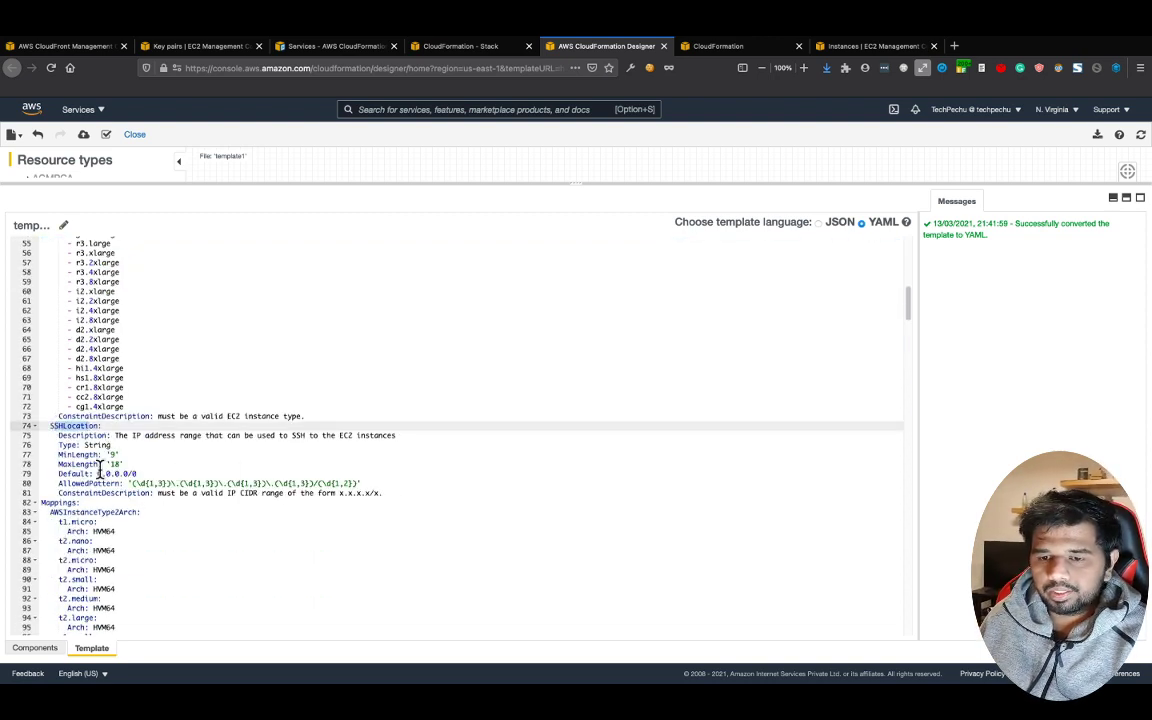
drag(96, 474, 140, 474)
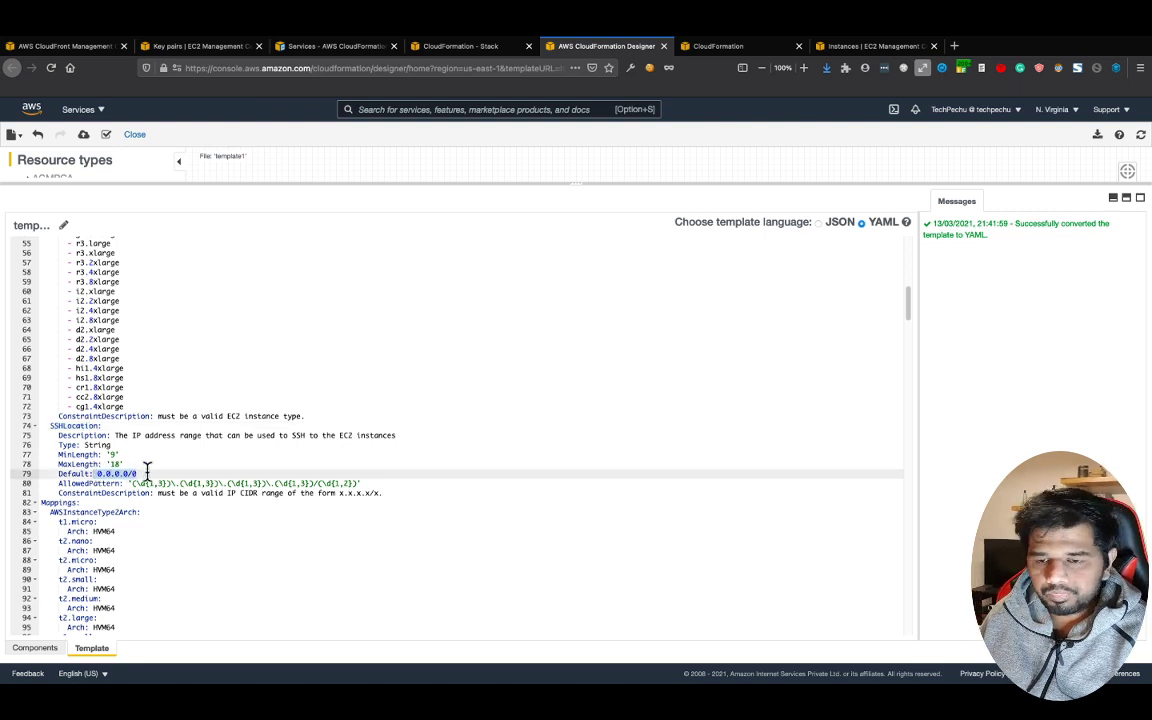
scroll(147, 445, down, 2)
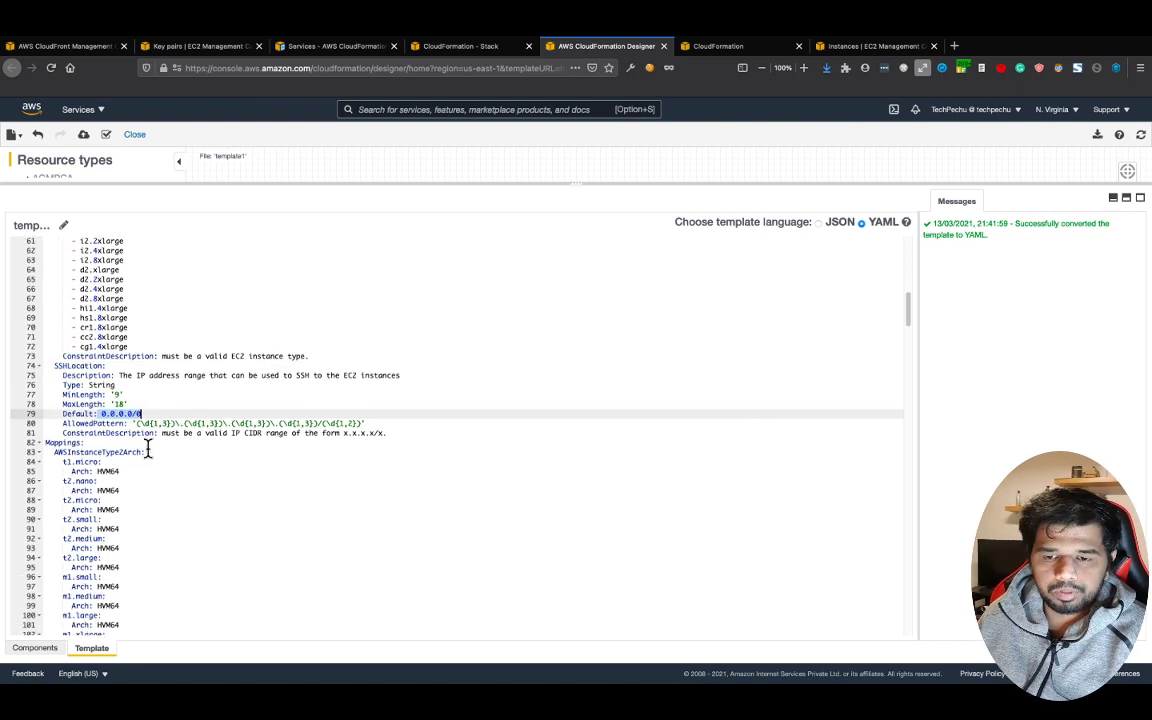
scroll(128, 432, up, 12)
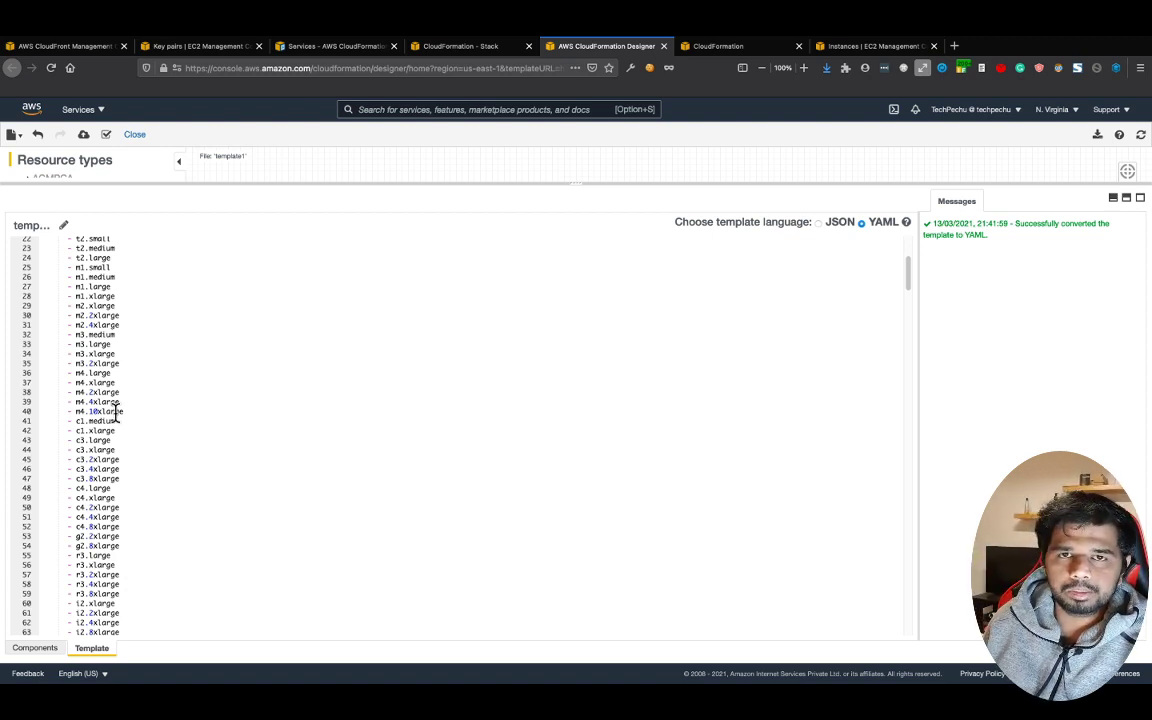
scroll(117, 414, up, 6)
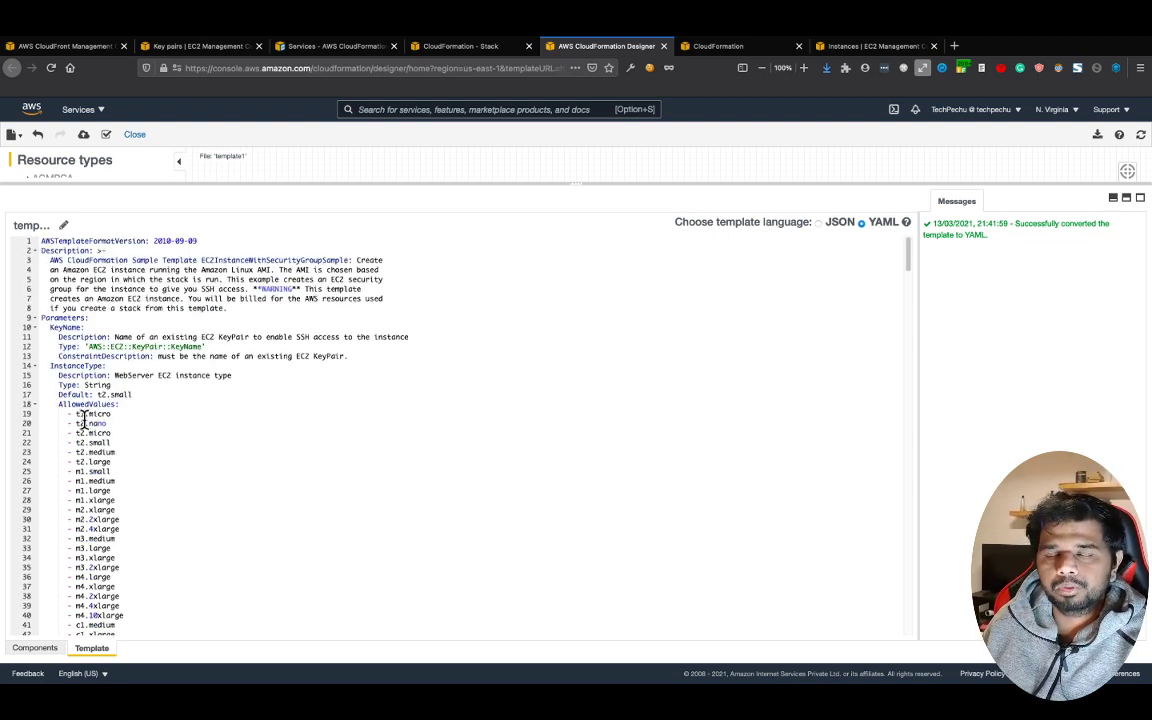
scroll(108, 476, down, 10)
drag(97, 474, 138, 474)
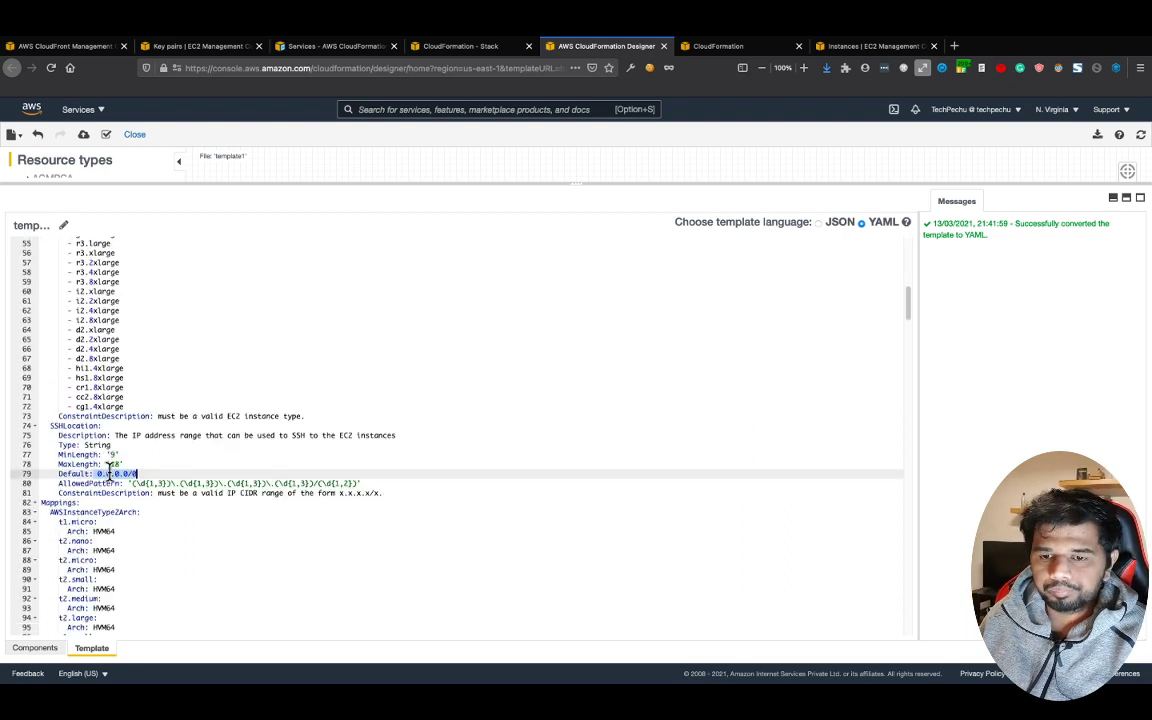
Examine the template's Mappings section, covering the AWSInstanceType2Arch entries such as t1.micro and the AWSInstanceType2NATArch entries
scroll(44, 444, down, 3)
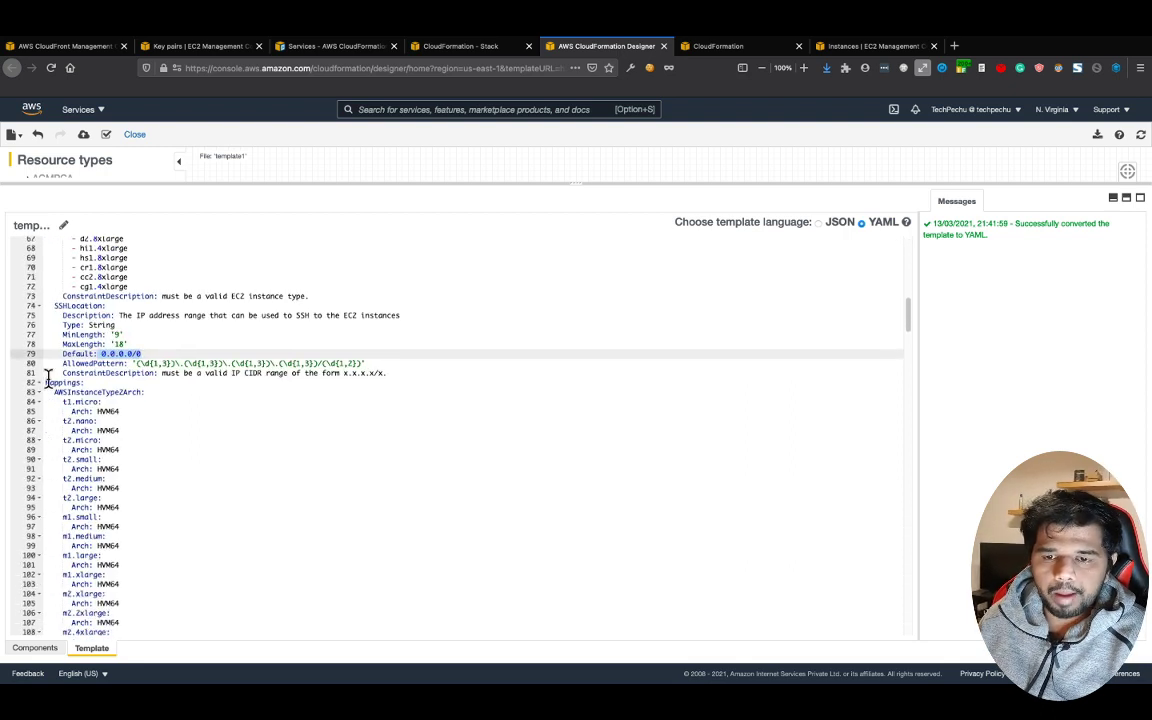
drag(44, 383, 93, 383)
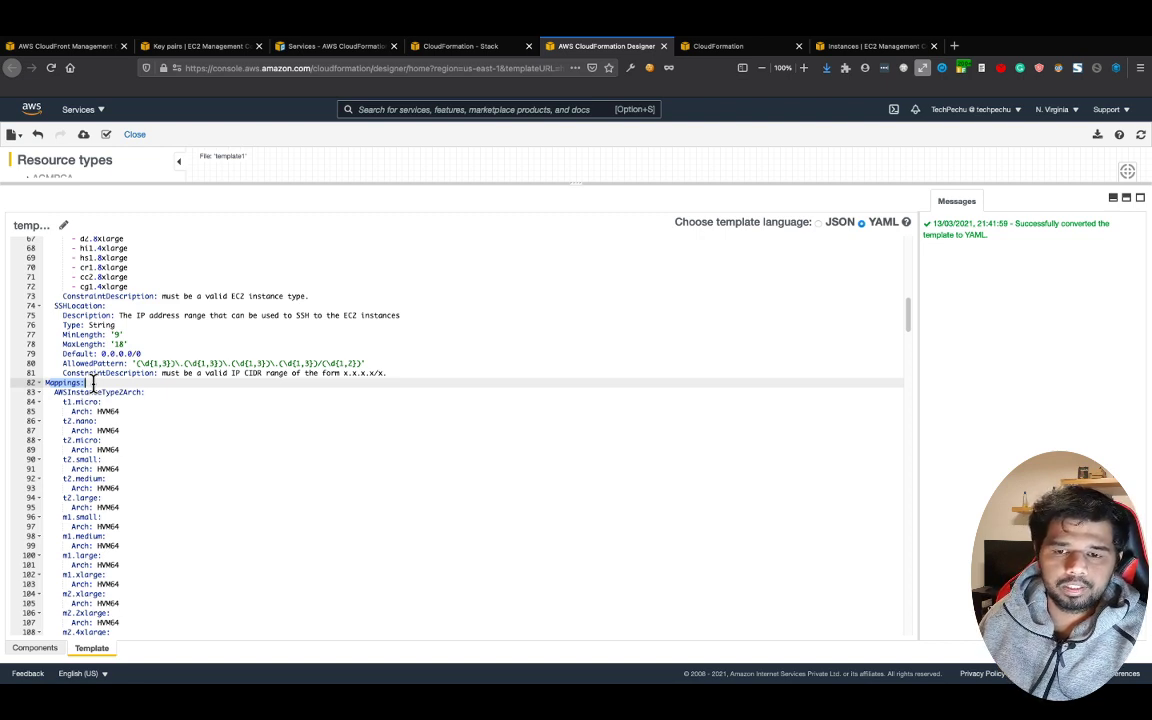
scroll(125, 406, down, 2)
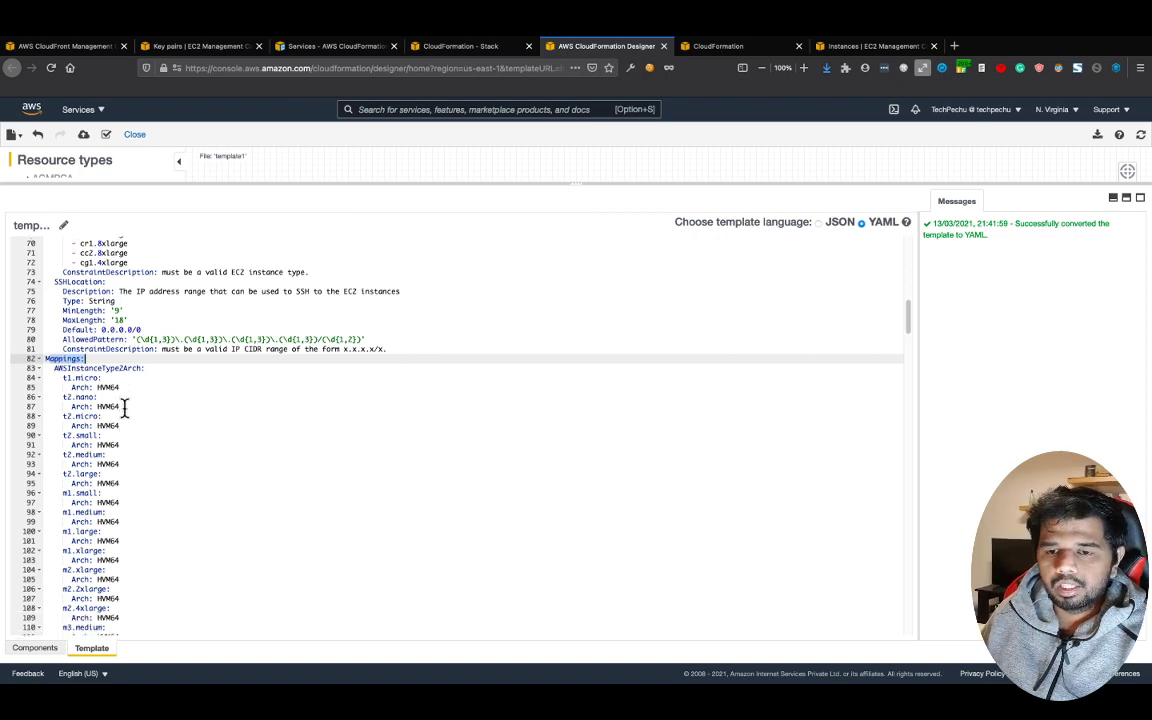
scroll(121, 406, down, 2)
drag(54, 344, 143, 344)
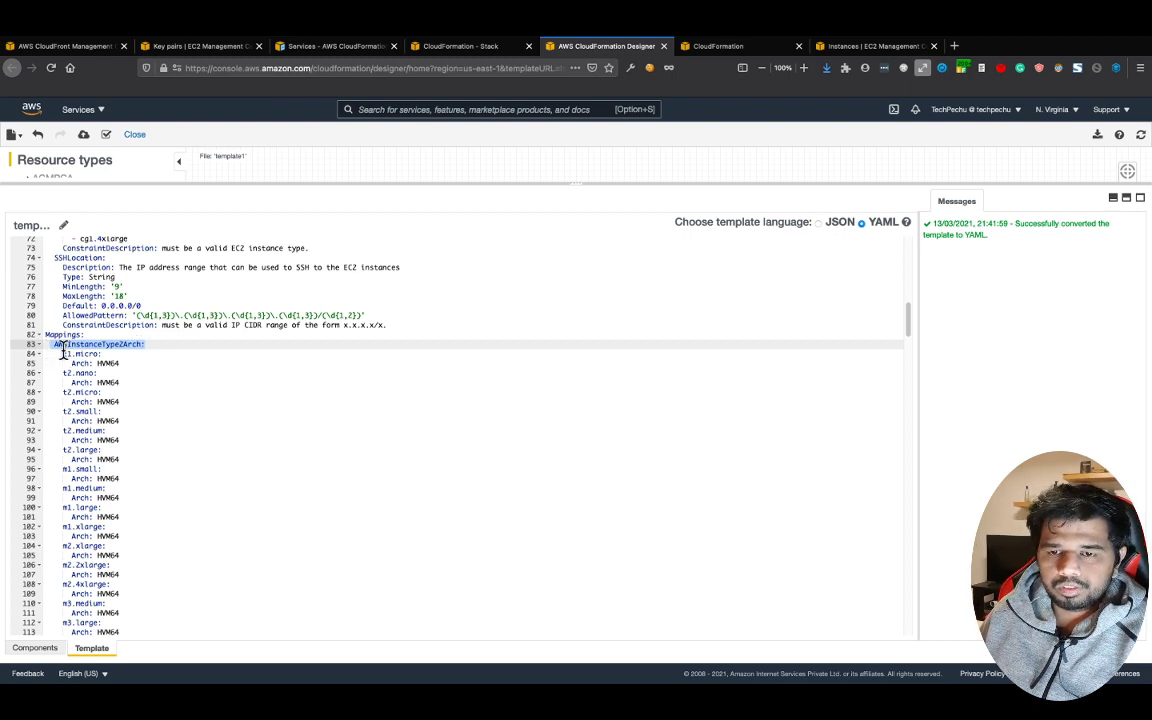
drag(63, 354, 103, 353)
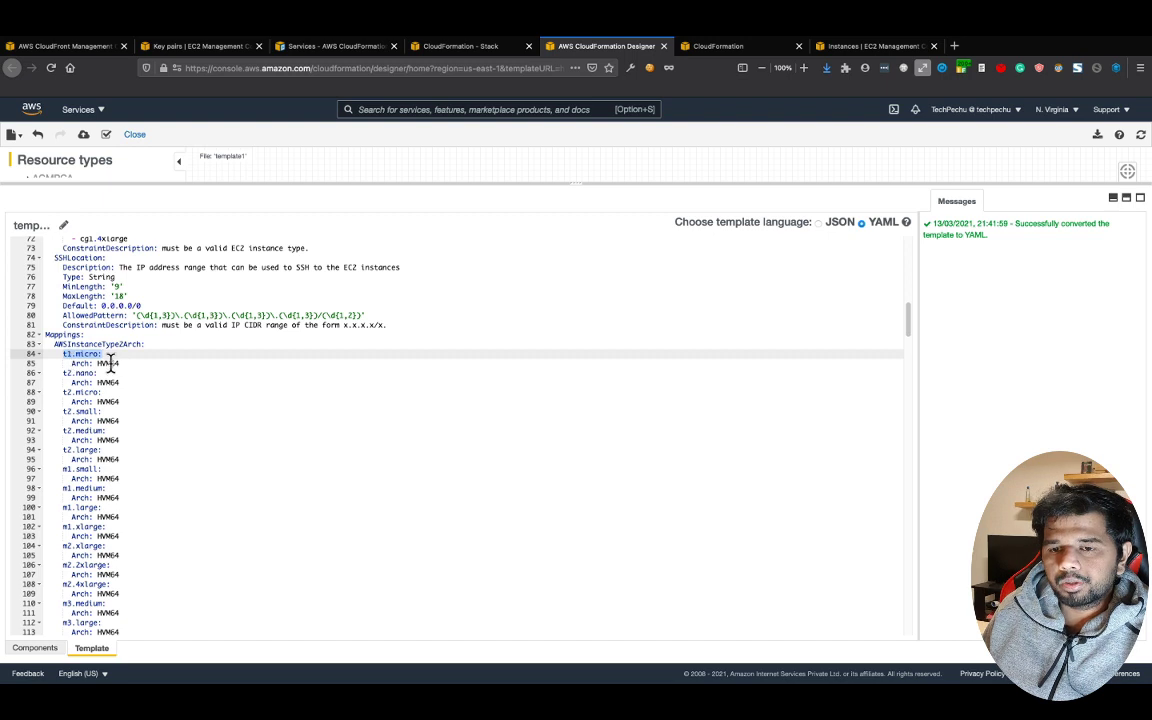
click(112, 364)
double_click(112, 364)
scroll(123, 380, down, 5)
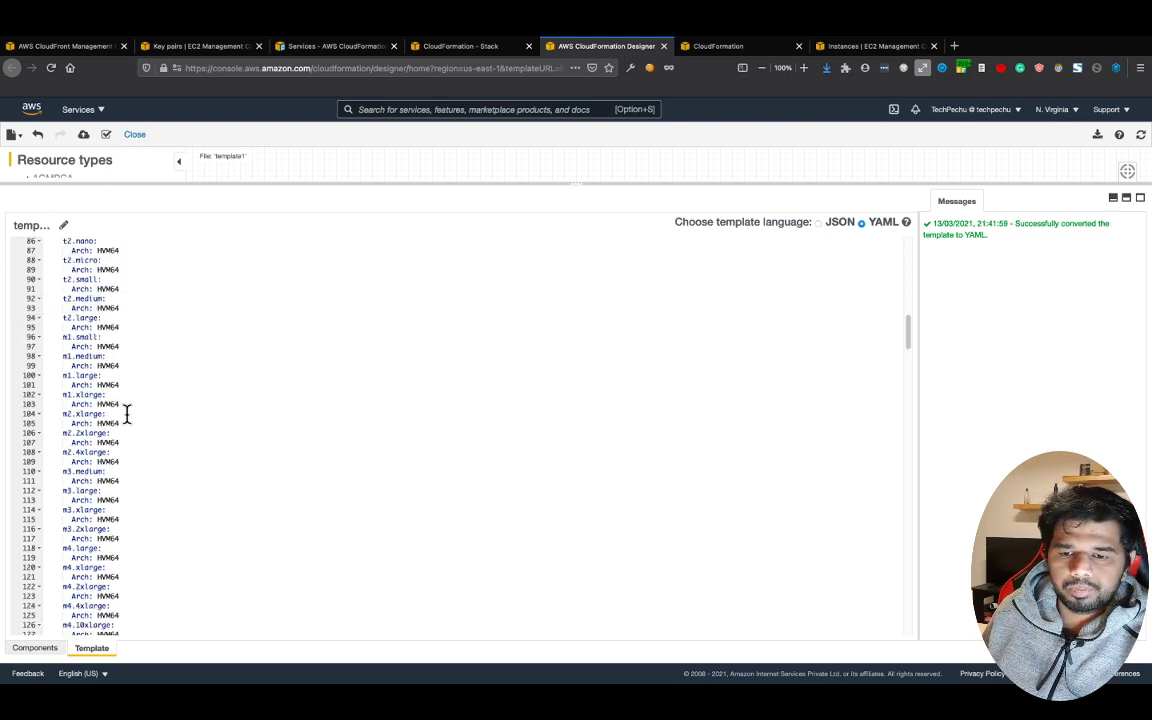
scroll(88, 510, down, 20)
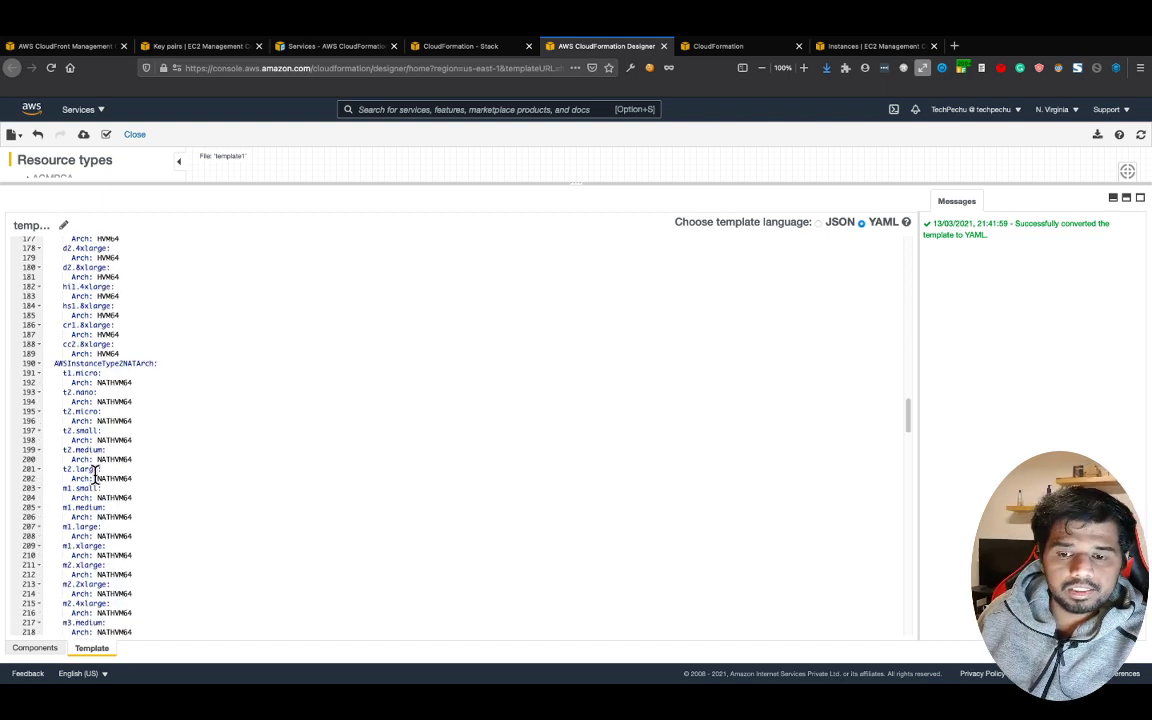
Examine the AWSRegionArch2AMI mapping, covering how regions such as af-south-1 map to AMI IDs by architecture
scroll(96, 476, down, 20)
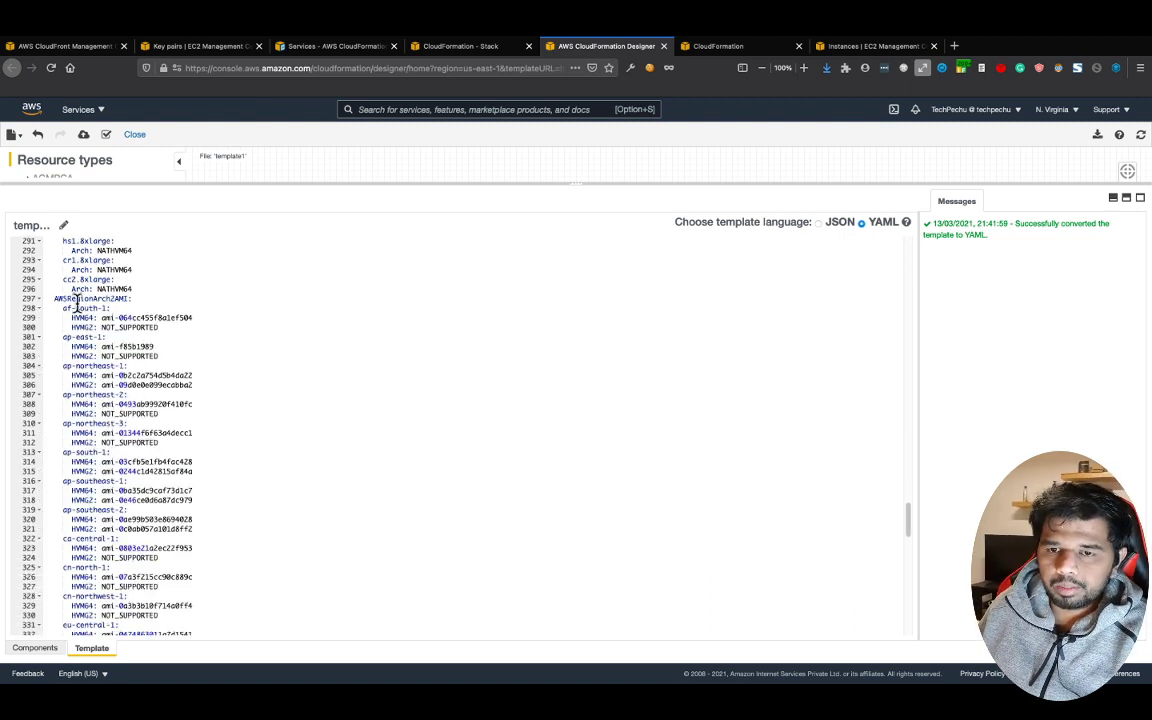
drag(54, 298, 196, 316)
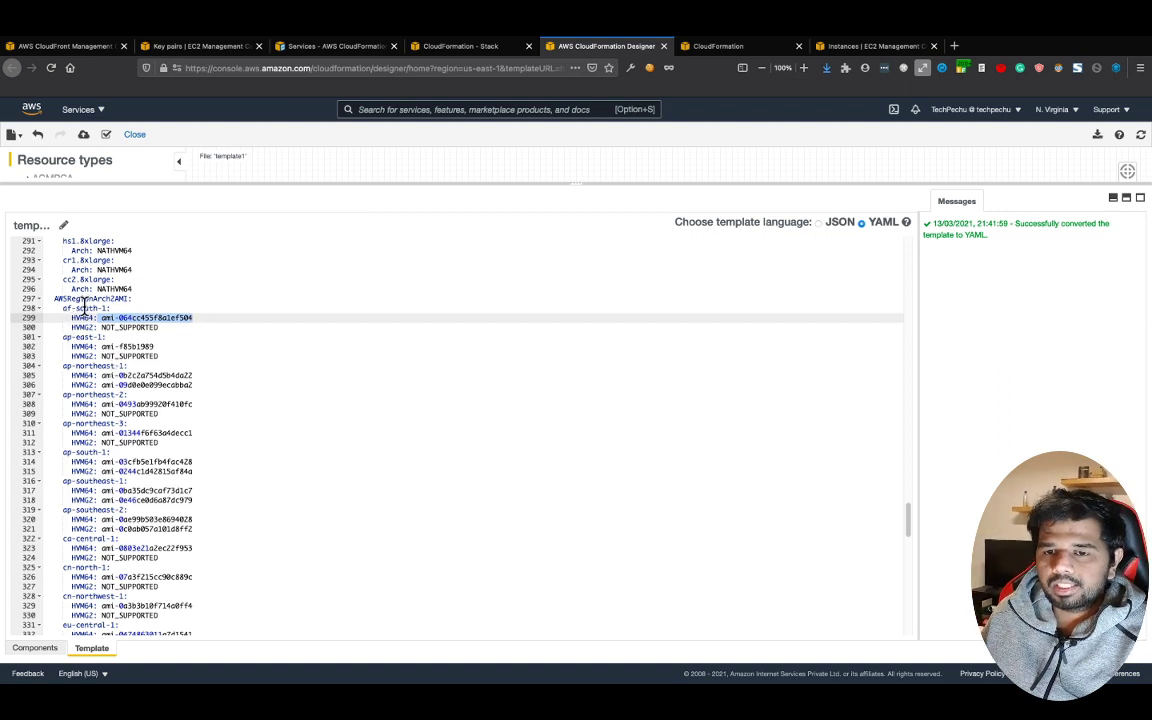
drag(55, 298, 110, 308)
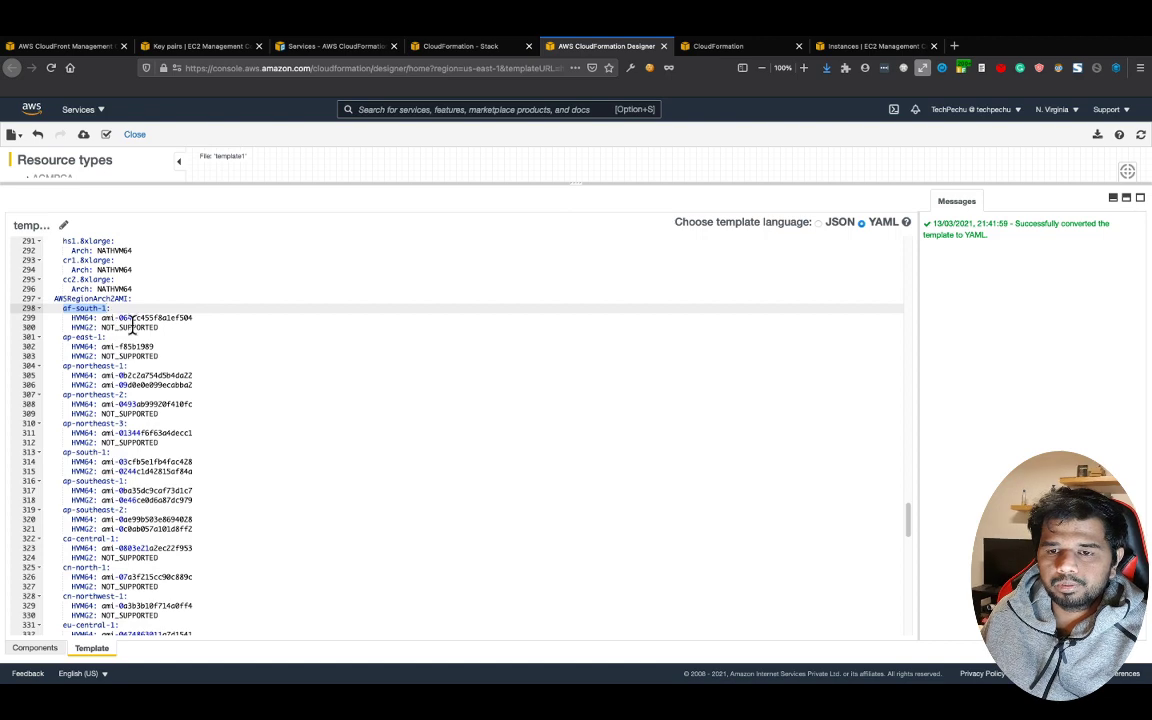
scroll(123, 400, down, 10)
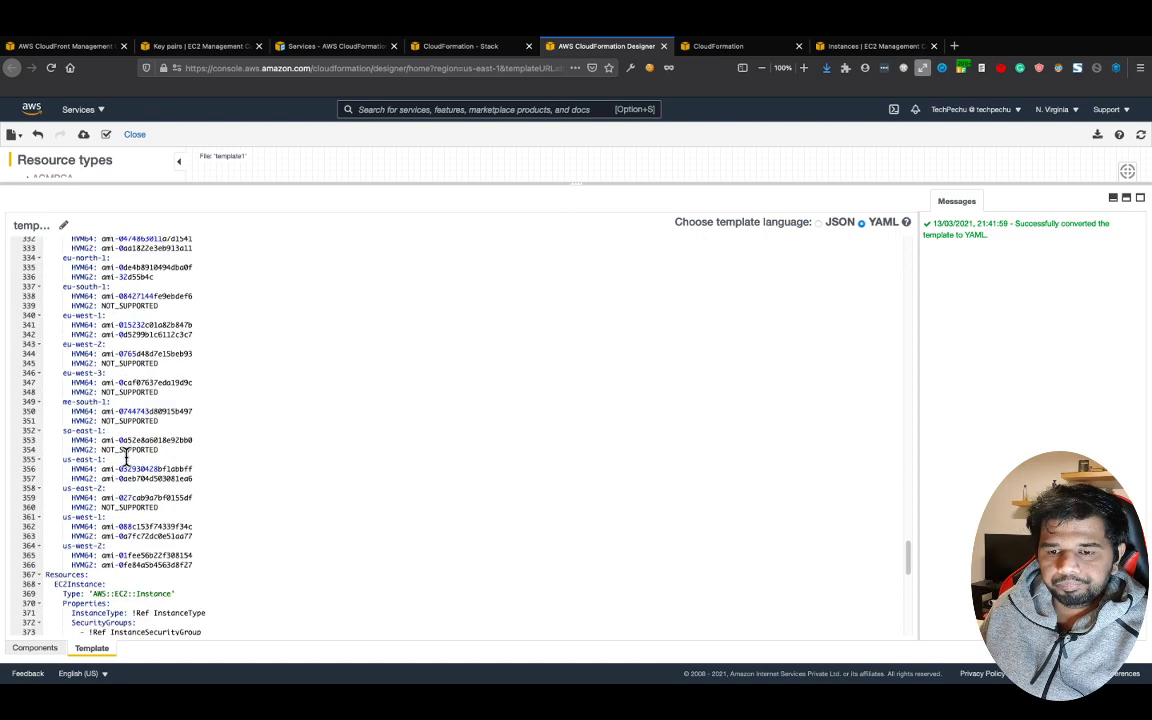
scroll(126, 460, down, 8)
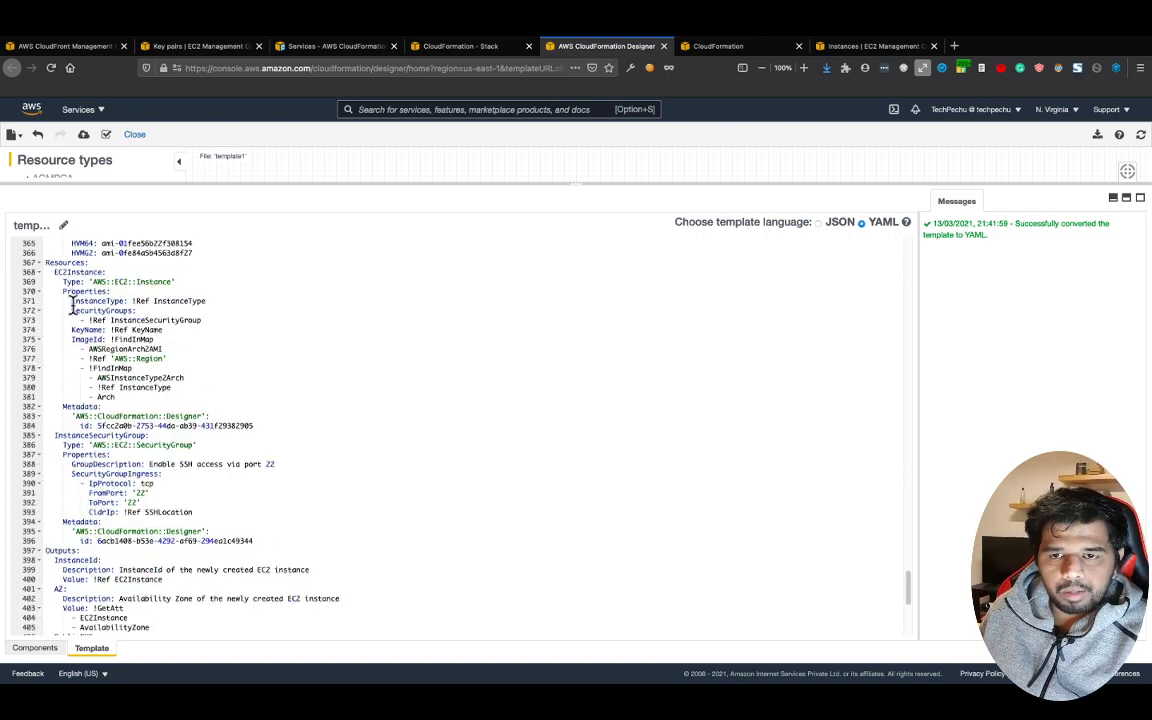
scroll(72, 305, up, 15)
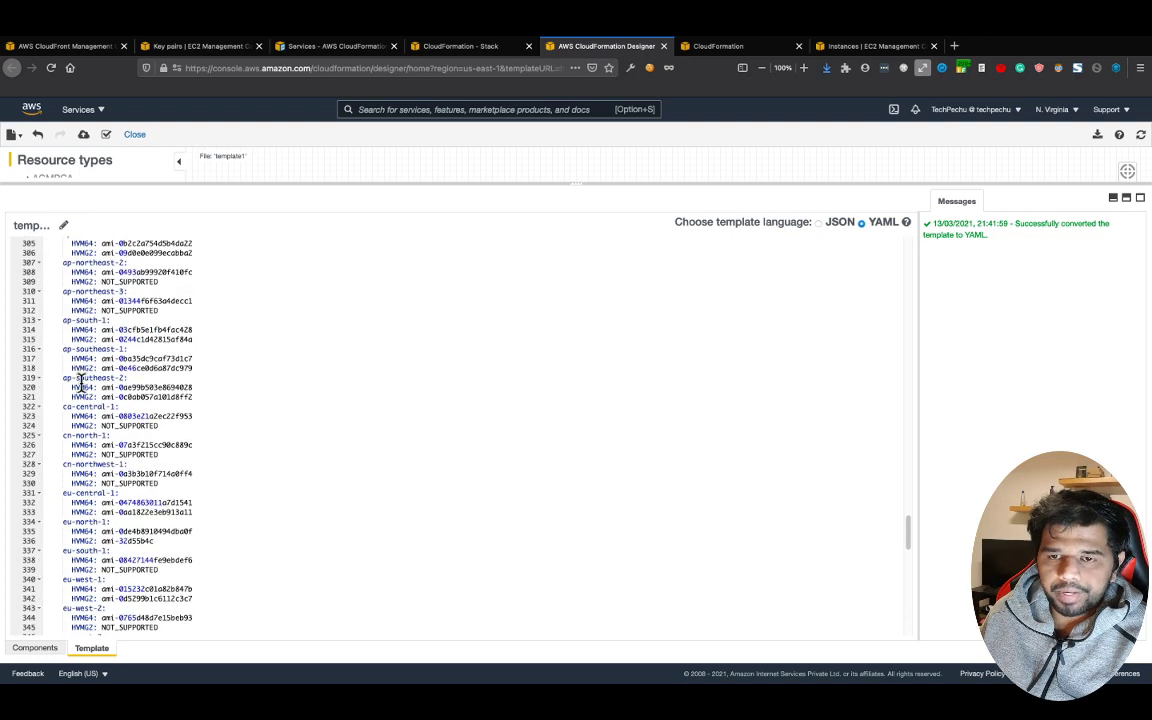
scroll(80, 383, down, 8)
scroll(77, 385, up, 18)
double_click(77, 385)
scroll(77, 400, down, 2)
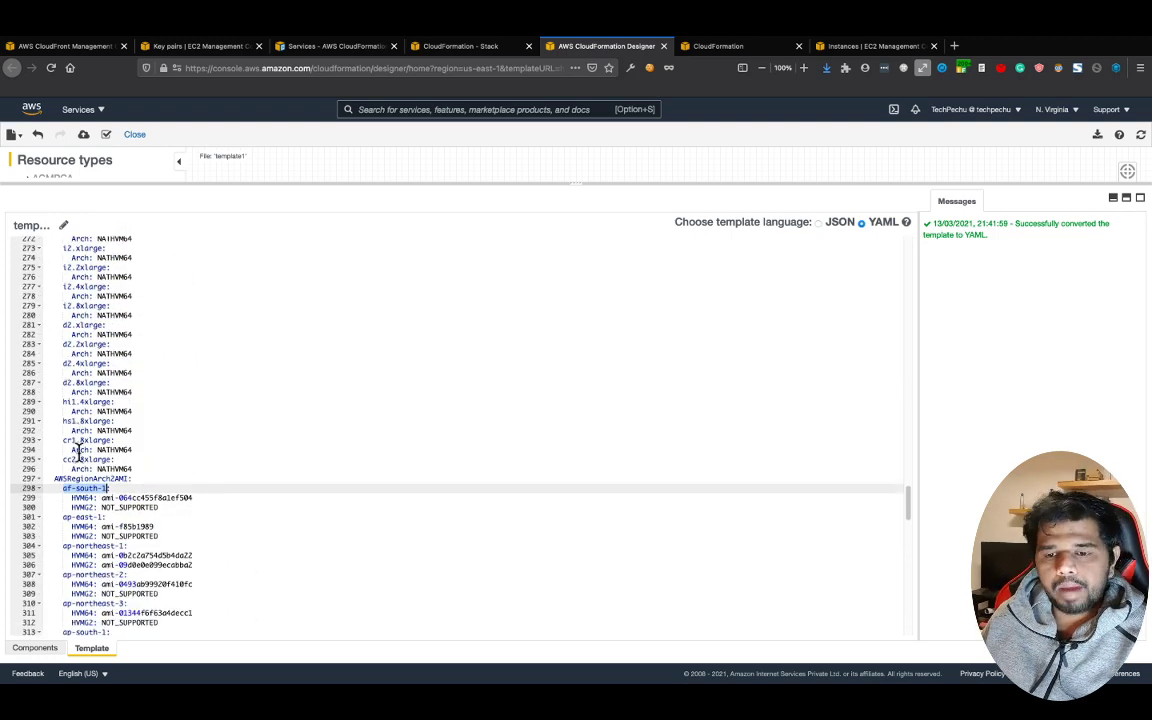
Examine the Resources section, covering the EC2Instance and InstanceSecurityGroup resources and the instance's type and properties
scroll(77, 450, down, 20)
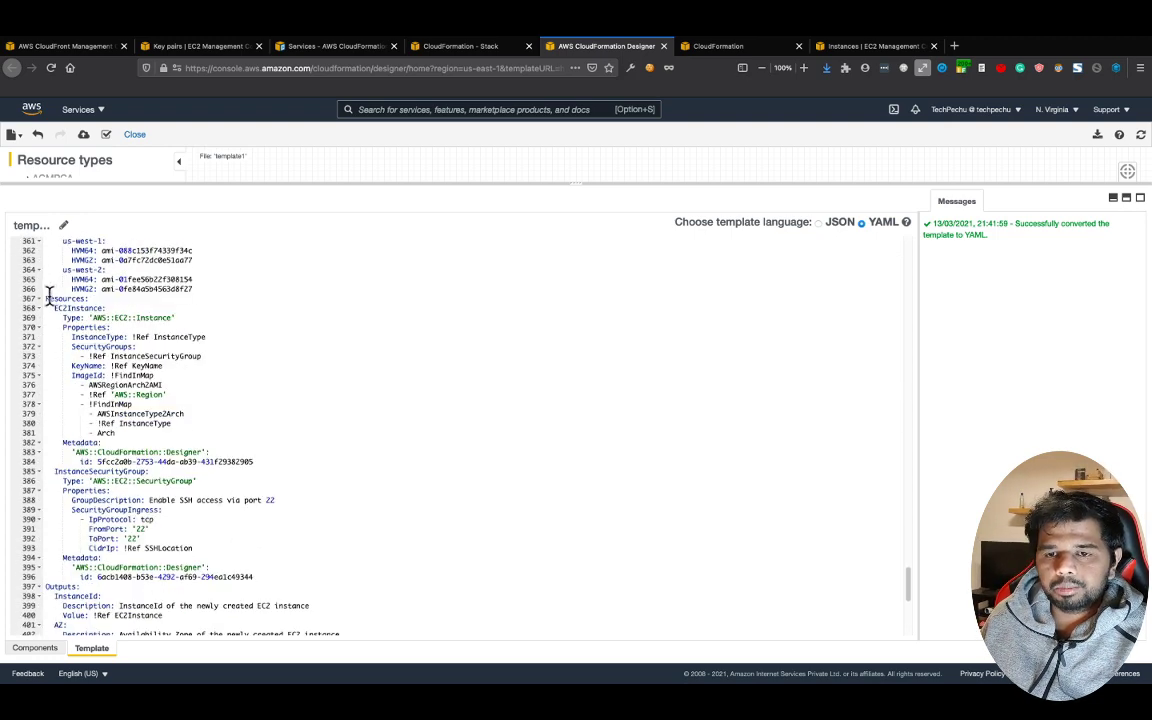
drag(46, 298, 91, 298)
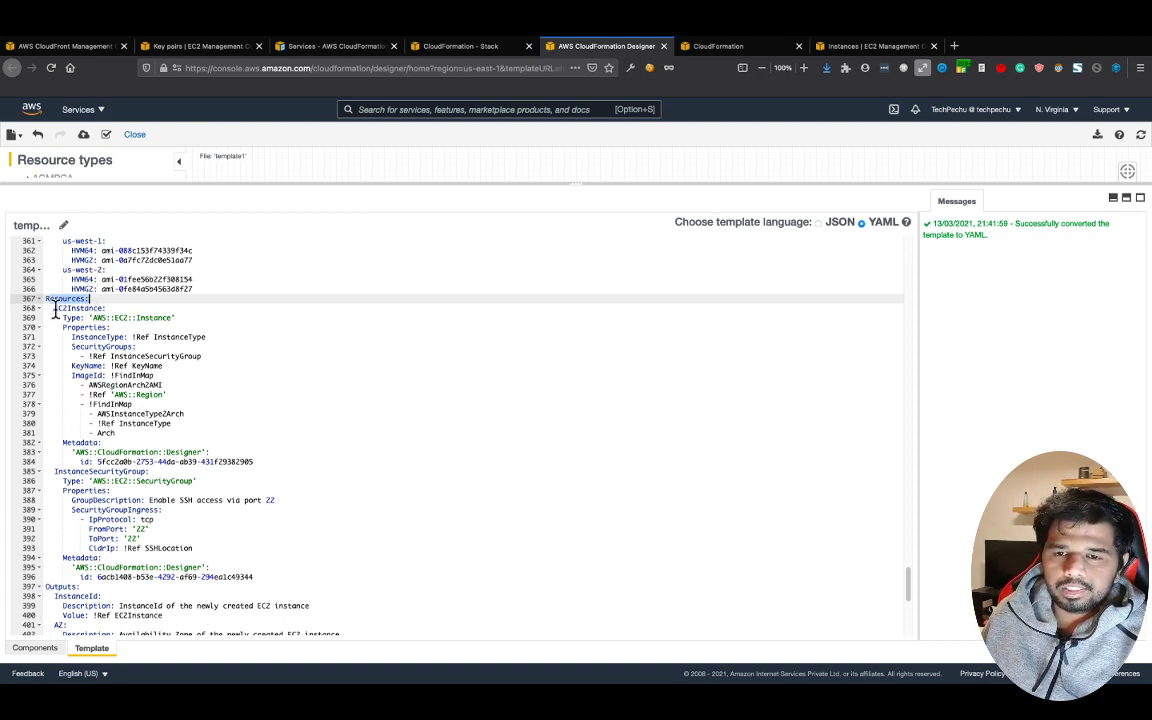
drag(54, 308, 108, 309)
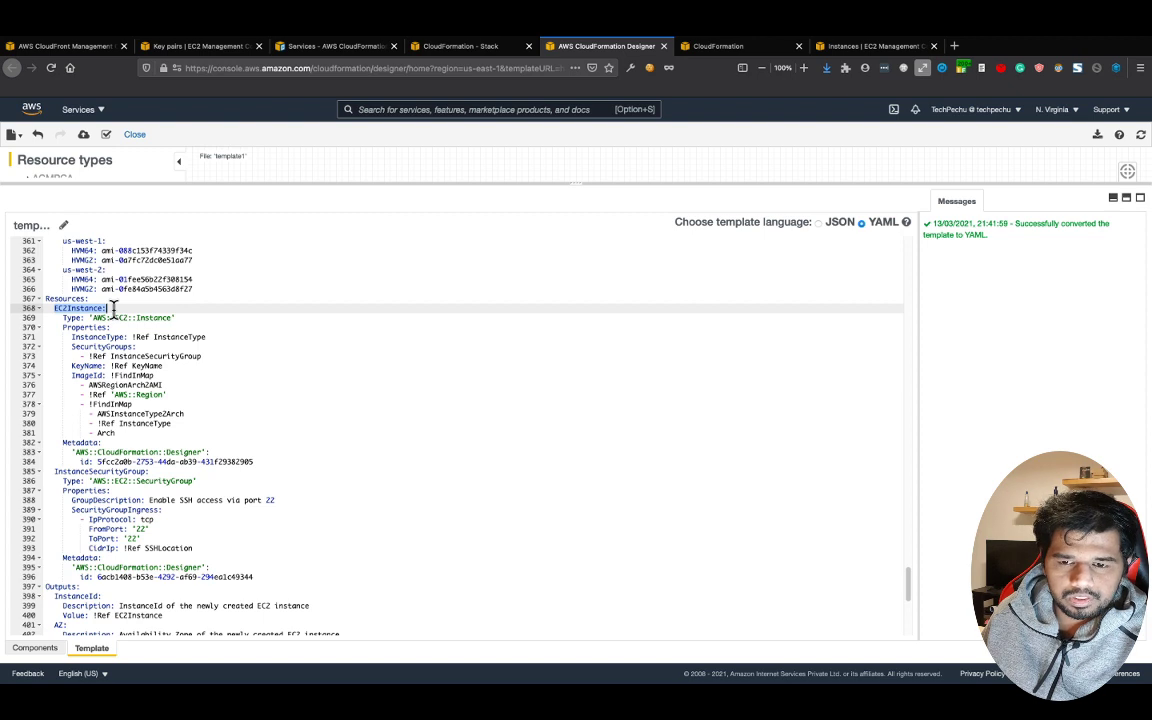
drag(54, 472, 149, 474)
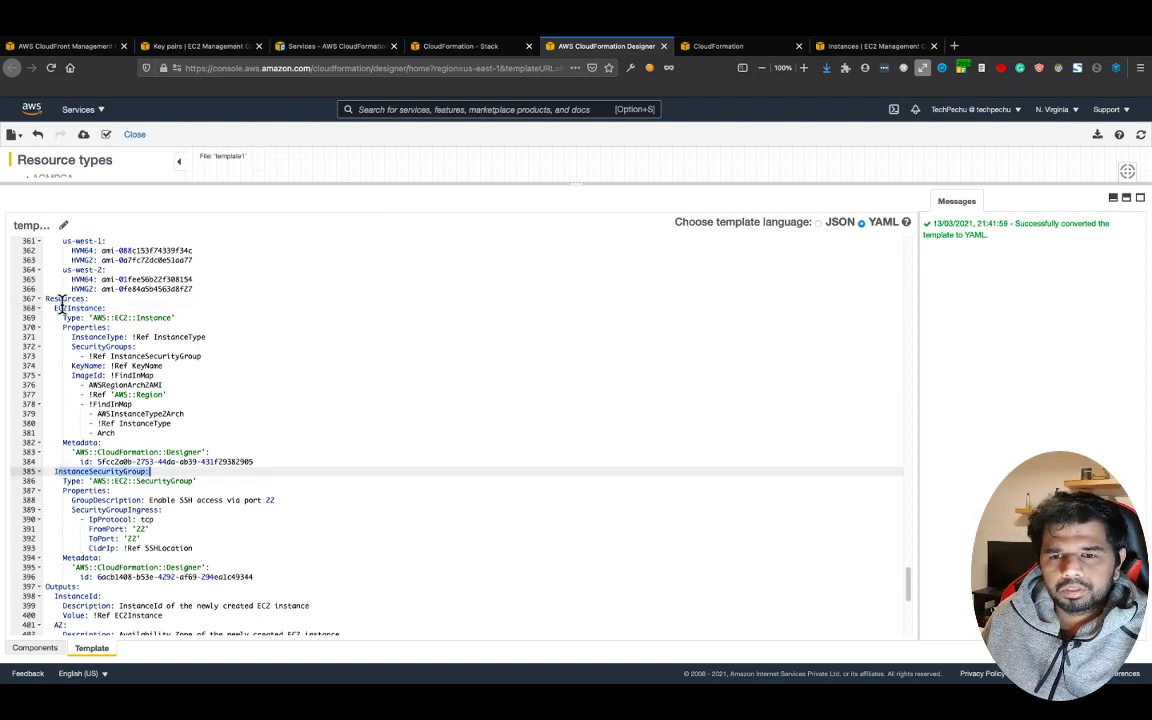
drag(54, 310, 189, 317)
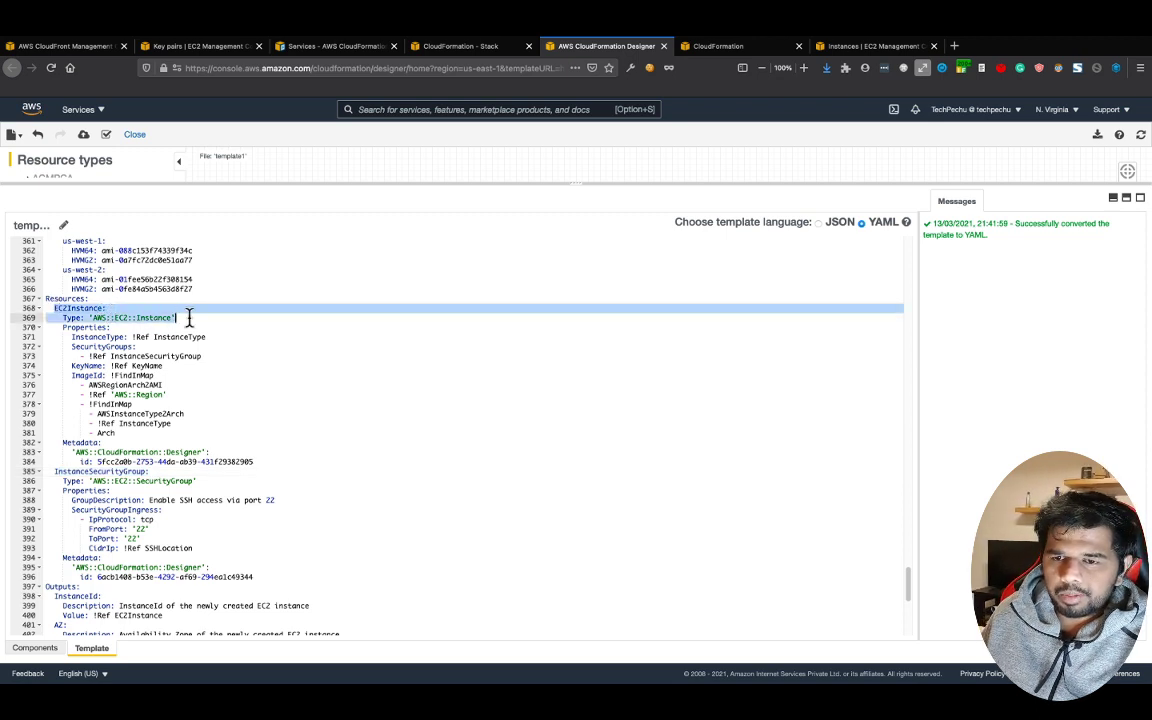
drag(62, 327, 131, 336)
click(131, 336)
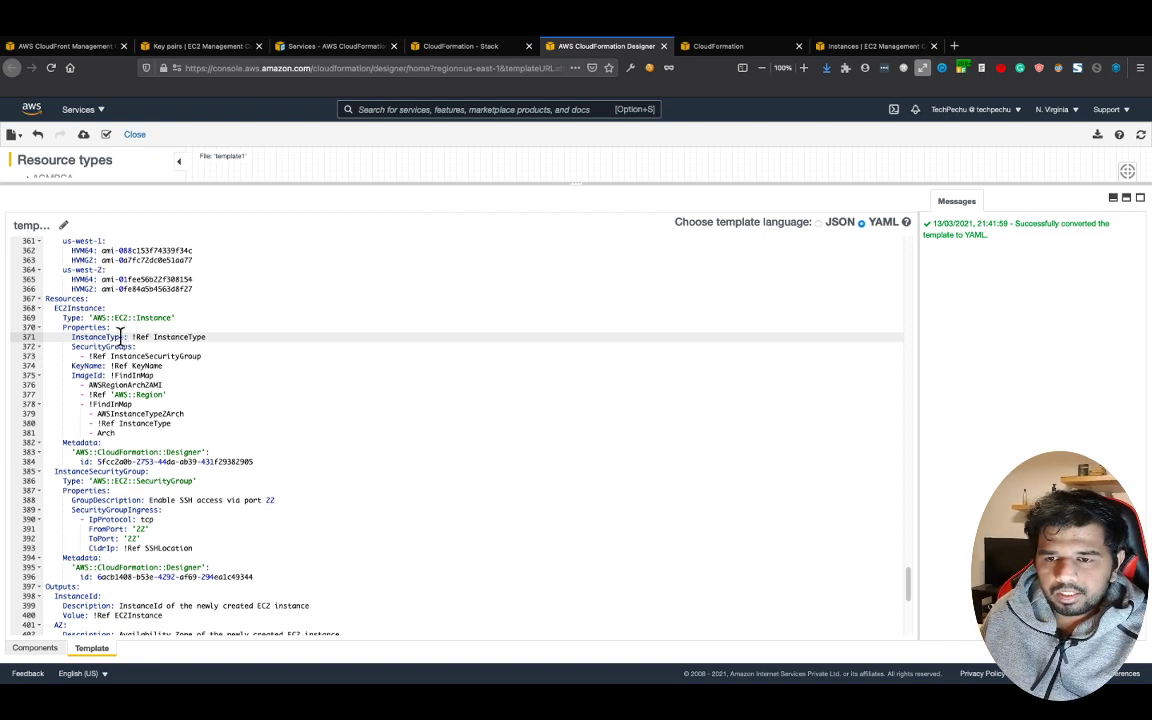
Search the template for InstanceType to trace the EC2 instance's reference to its parameter, and return to the Resources section
drag(71, 336, 210, 338)
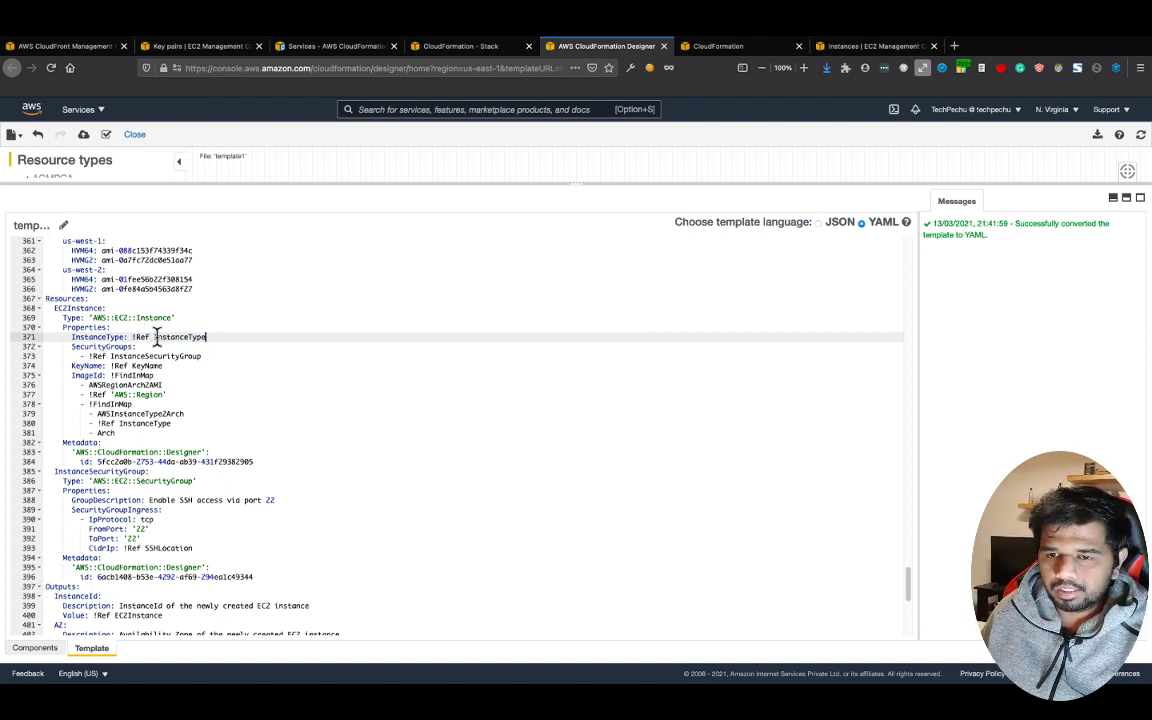
drag(153, 337, 208, 338)
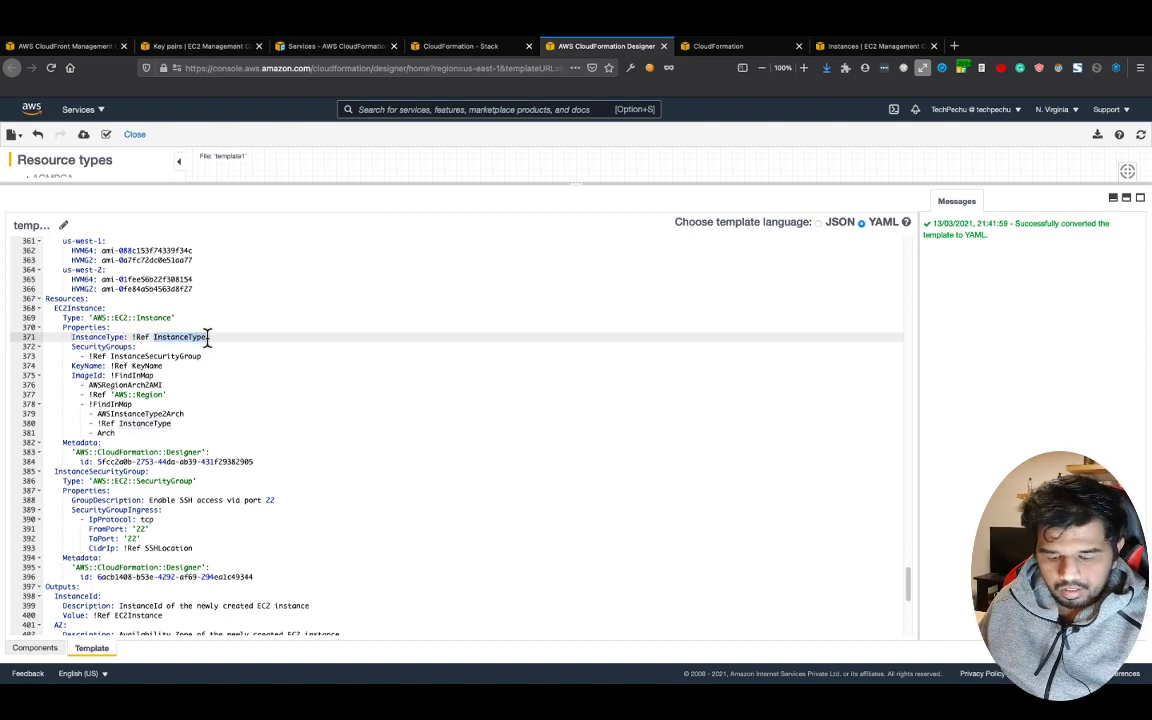
key(super+f)
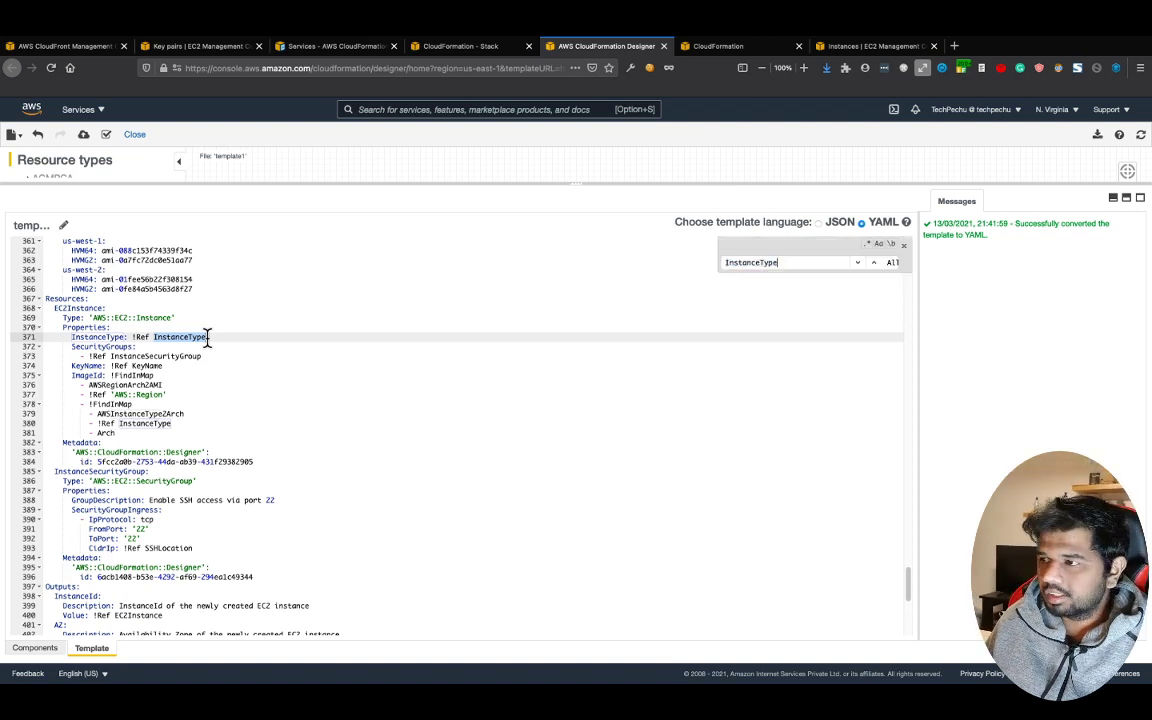
click(858, 265)
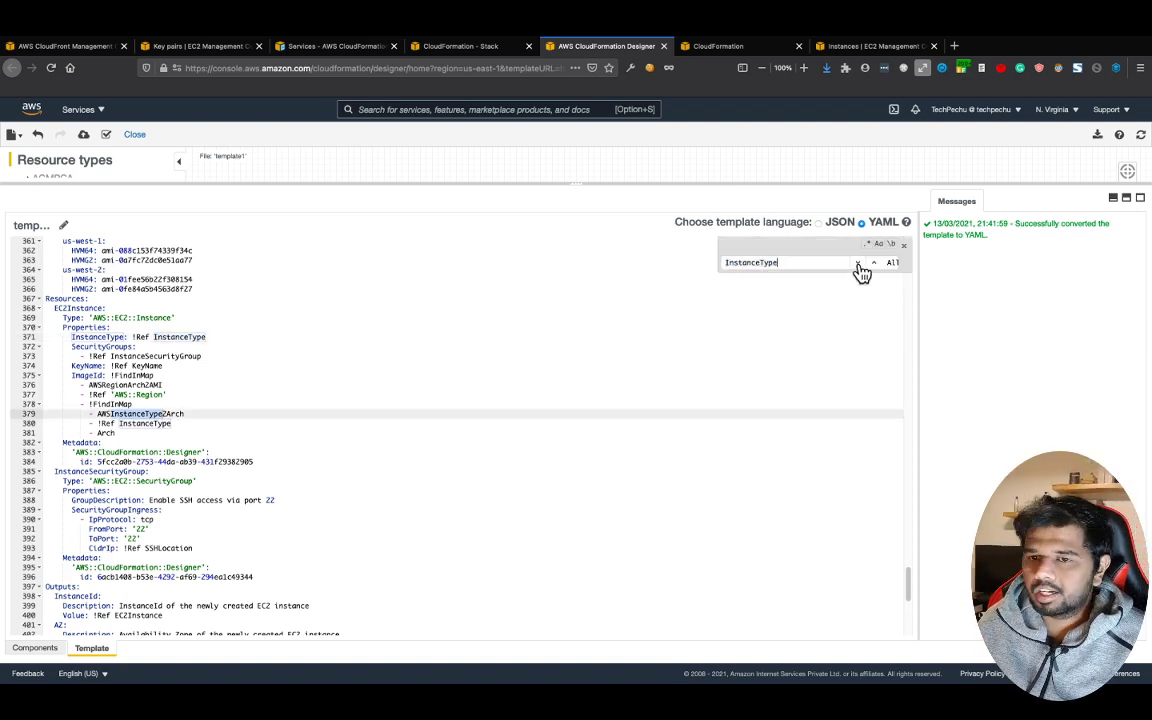
click(858, 264)
click(858, 264)
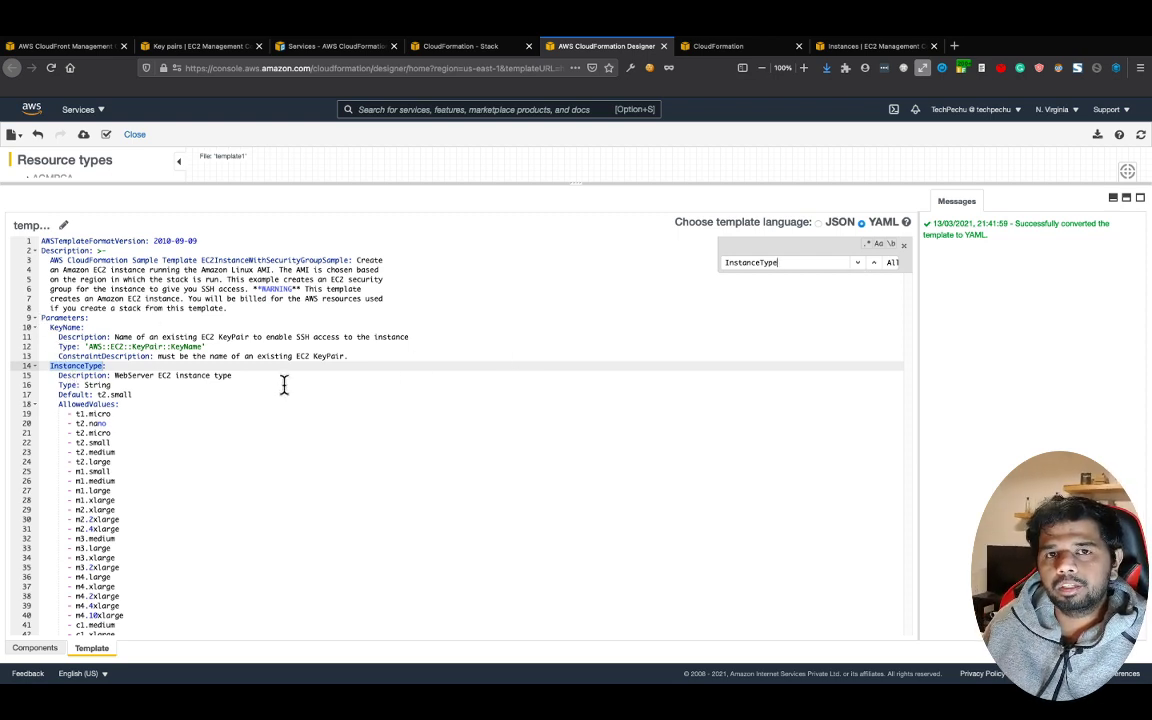
click(876, 265)
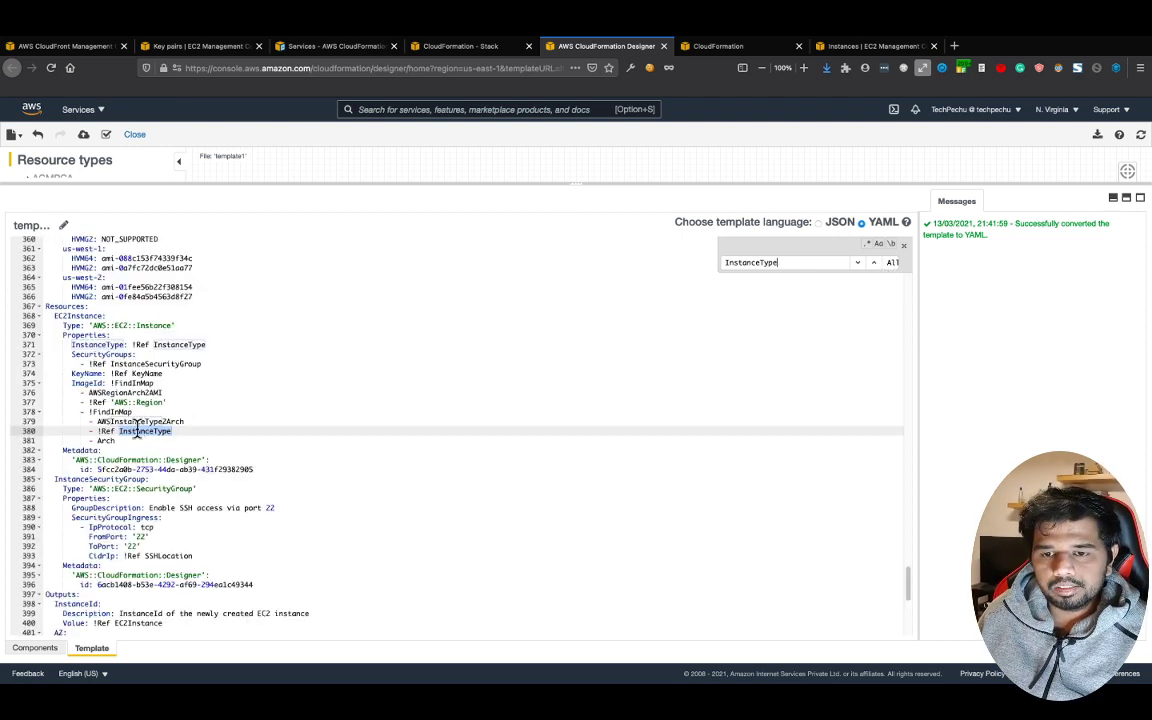
Examine the EC2 instance's InstanceSecurityGroup reference and its ImageId lookup through FindInMap in AWSRegionArch2AMI
click(106, 363)
drag(108, 363, 201, 365)
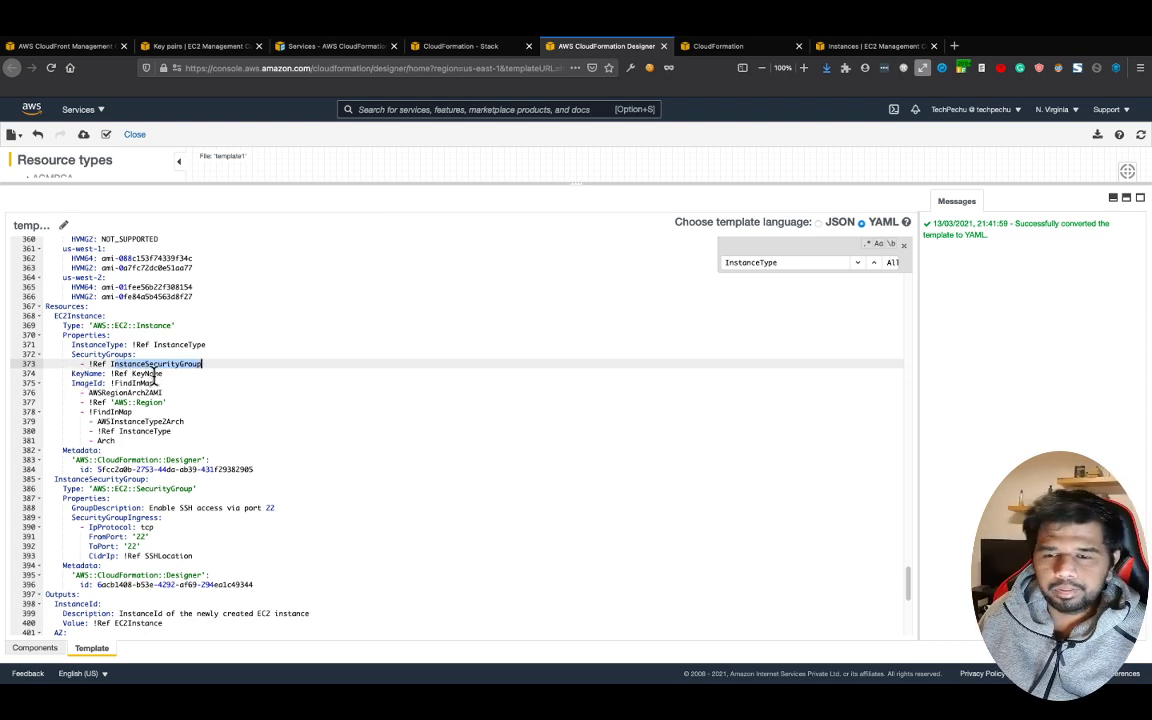
click(74, 383)
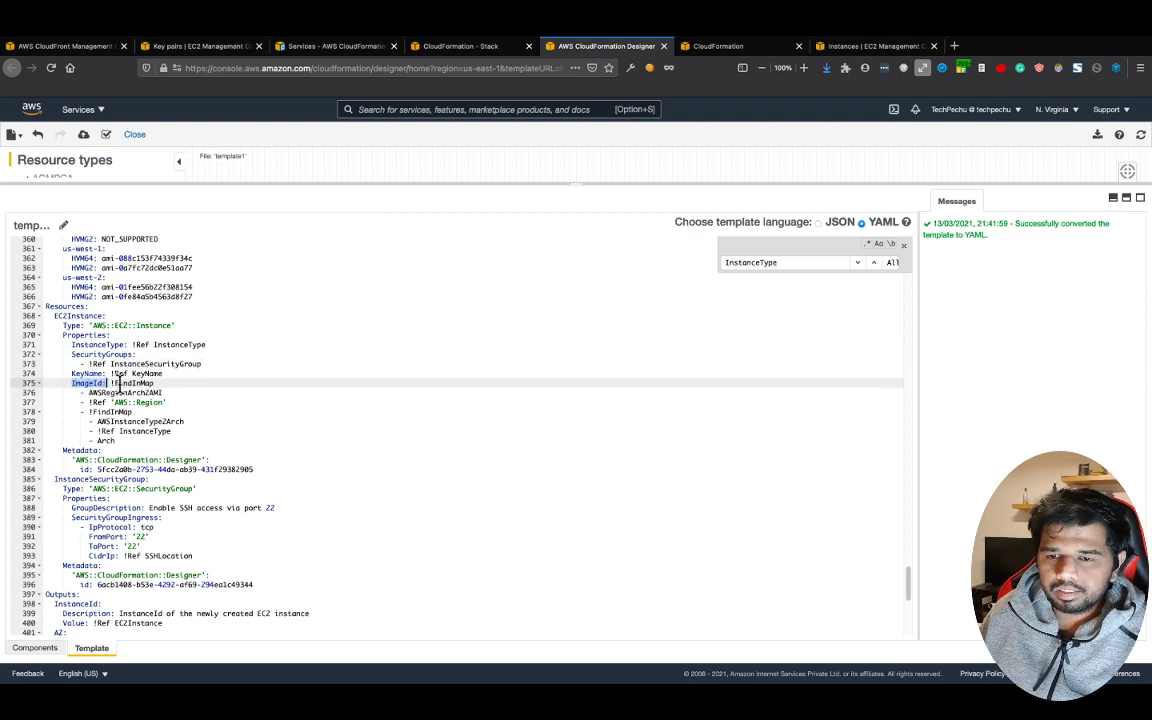
drag(114, 382, 146, 382)
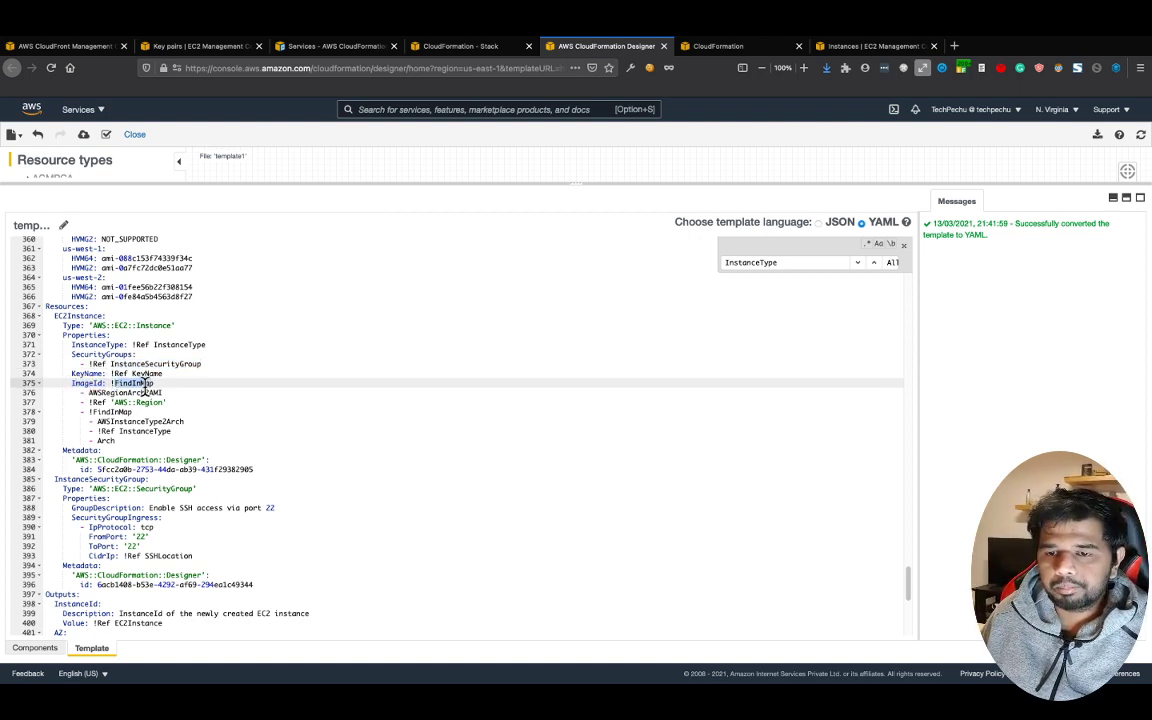
drag(88, 392, 162, 392)
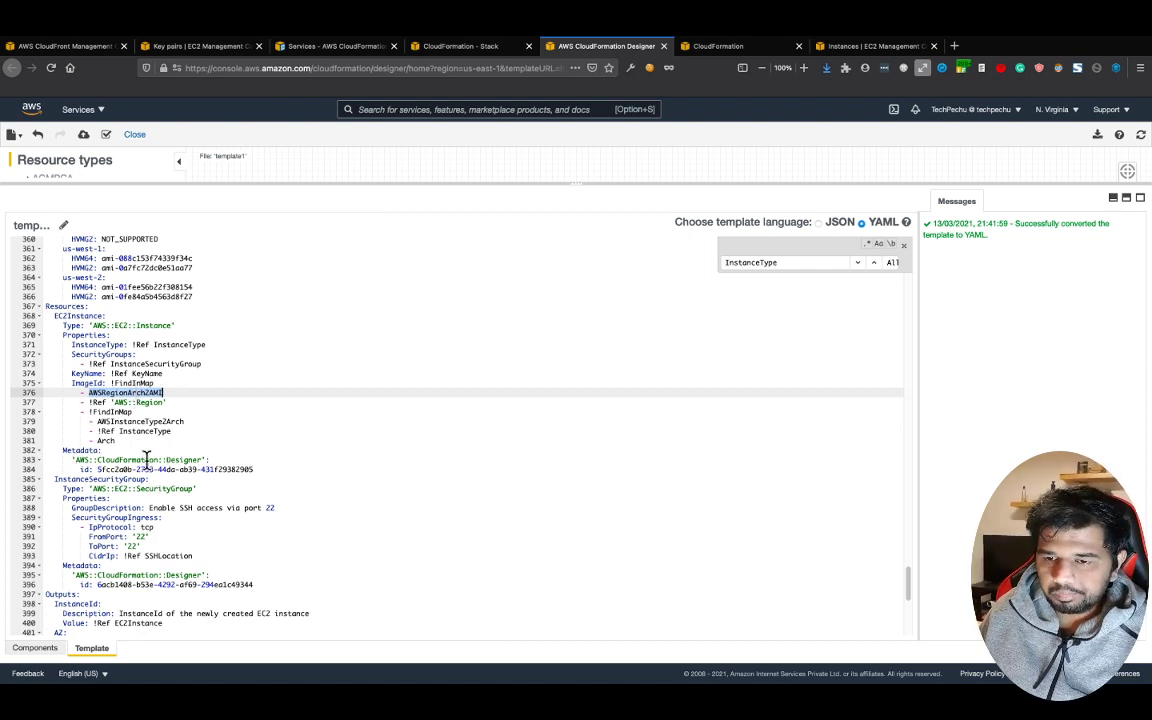
Examine the InstanceSecurityGroup resource, covering its properties and the ingress rule's protocol and port range
scroll(138, 415, down, 3)
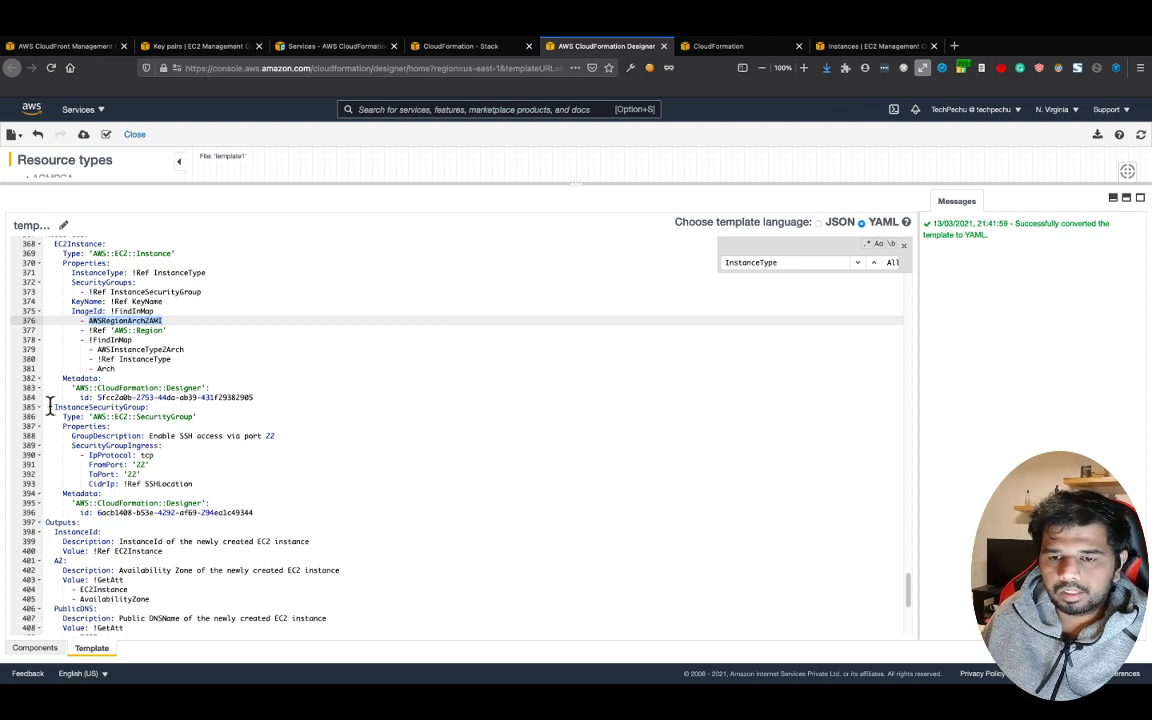
drag(55, 408, 126, 405)
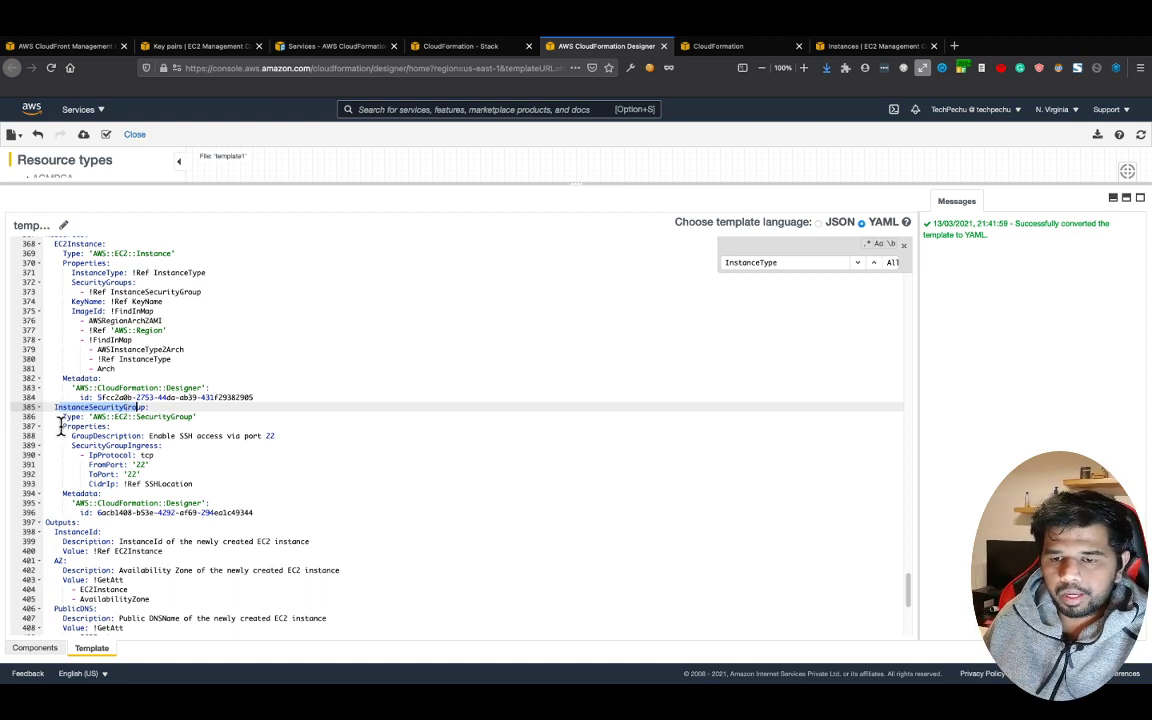
drag(60, 429, 145, 473)
click(143, 474)
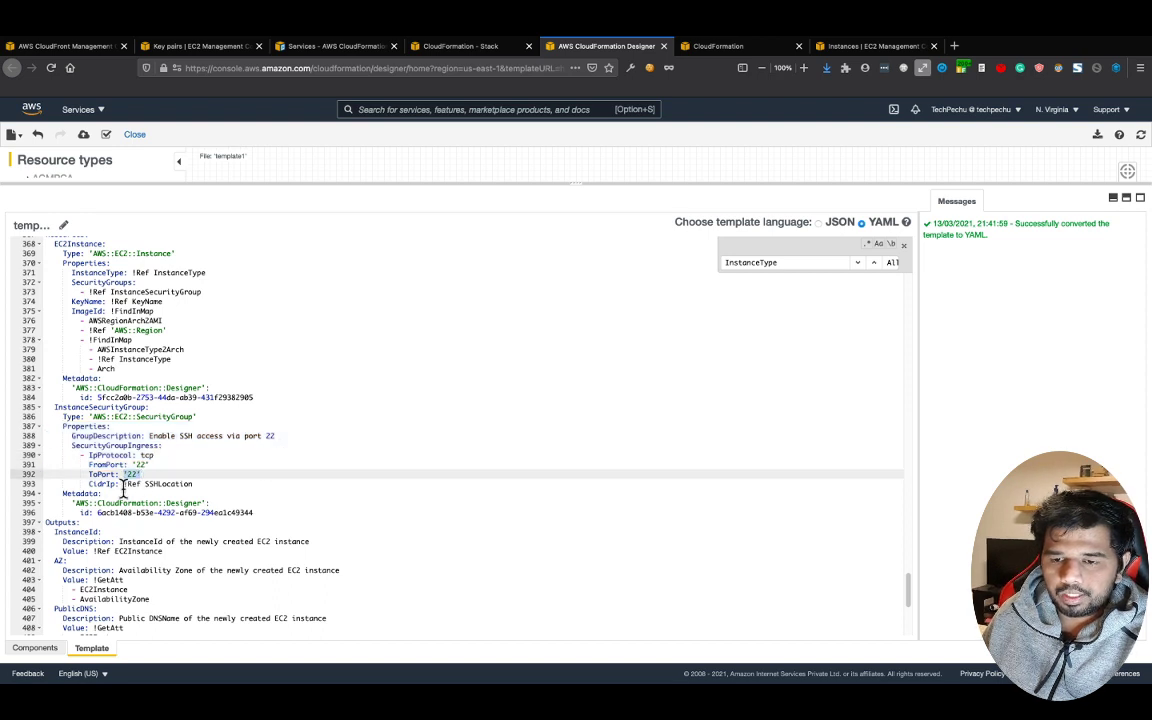
Search the template for SSHLocation to trace the ingress rule's CidrIp reference to its parameter, and return to the security group
double_click(106, 484)
drag(145, 484, 192, 484)
key(super+c)
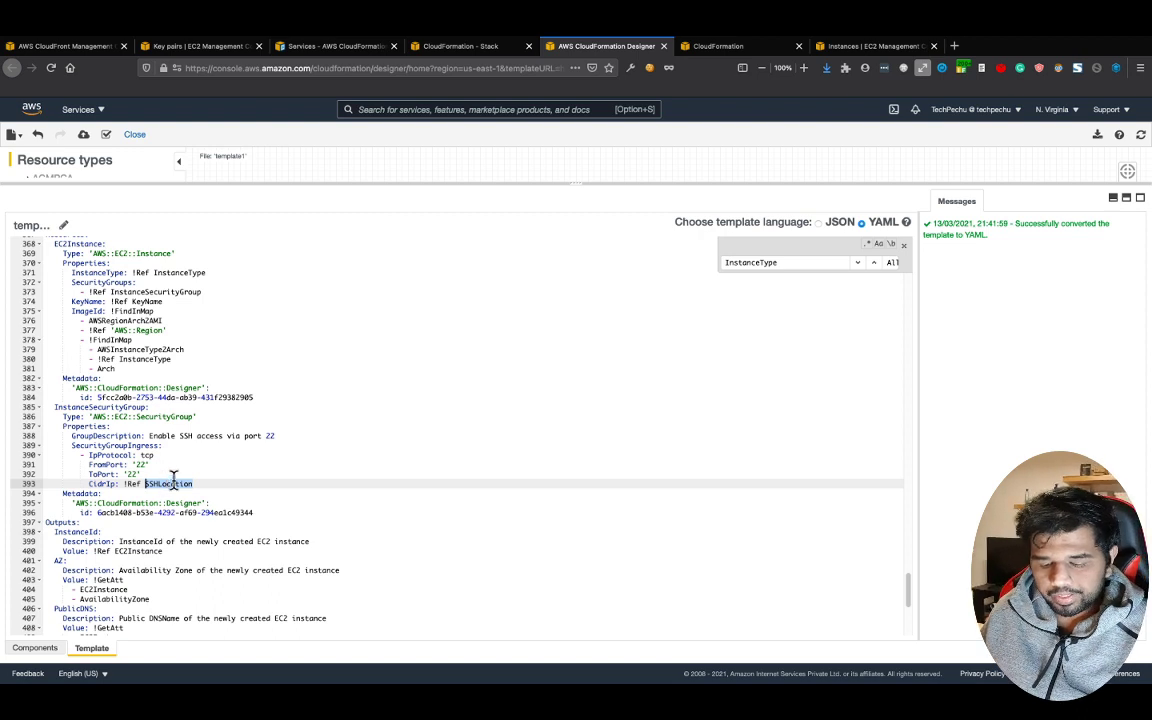
click(740, 262)
double_click(740, 262)
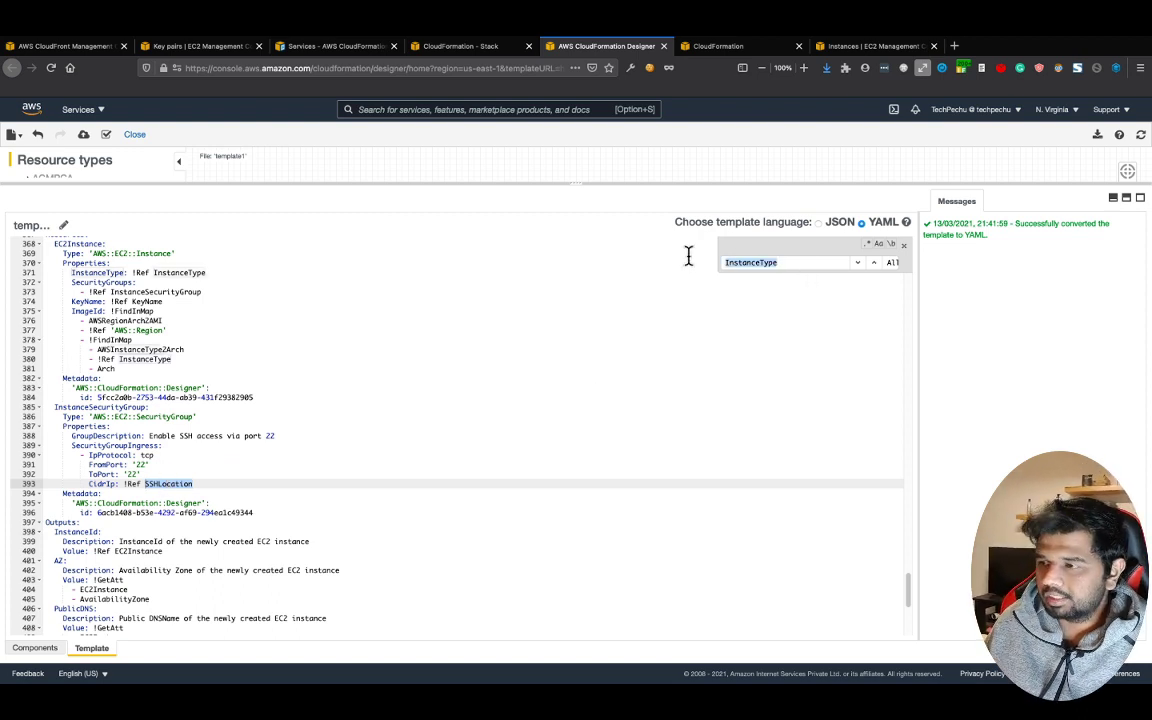
key(BackSpace)
key(super+v)
key(Return)
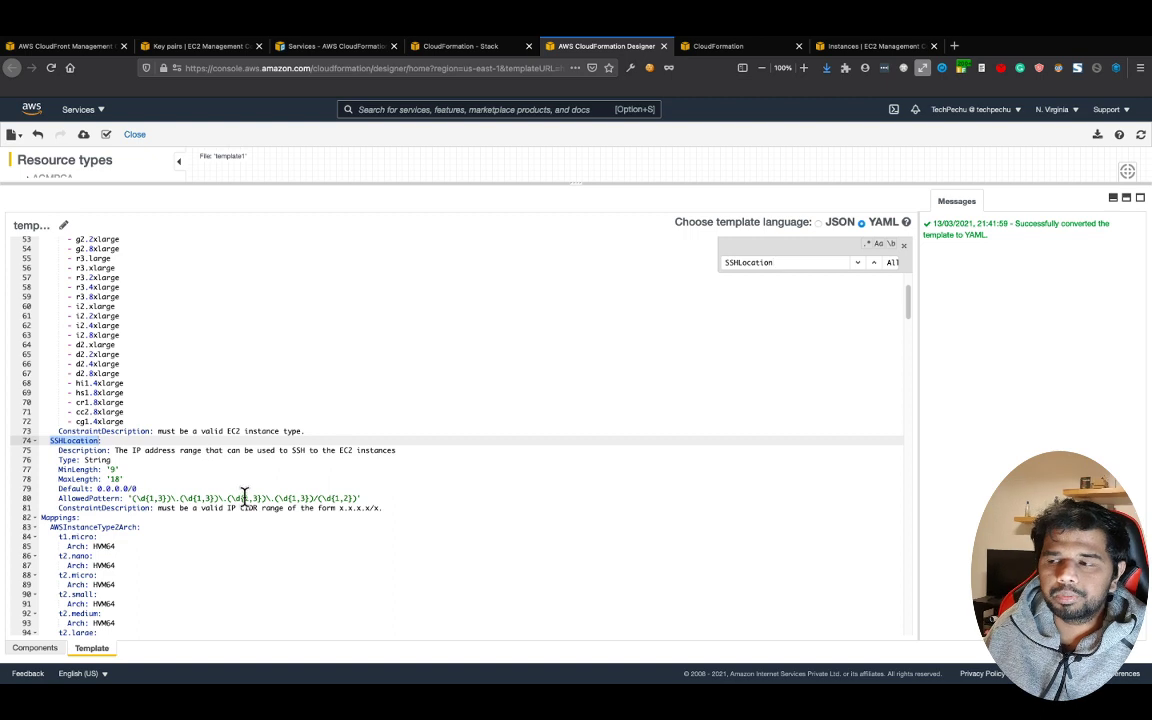
click(873, 265)
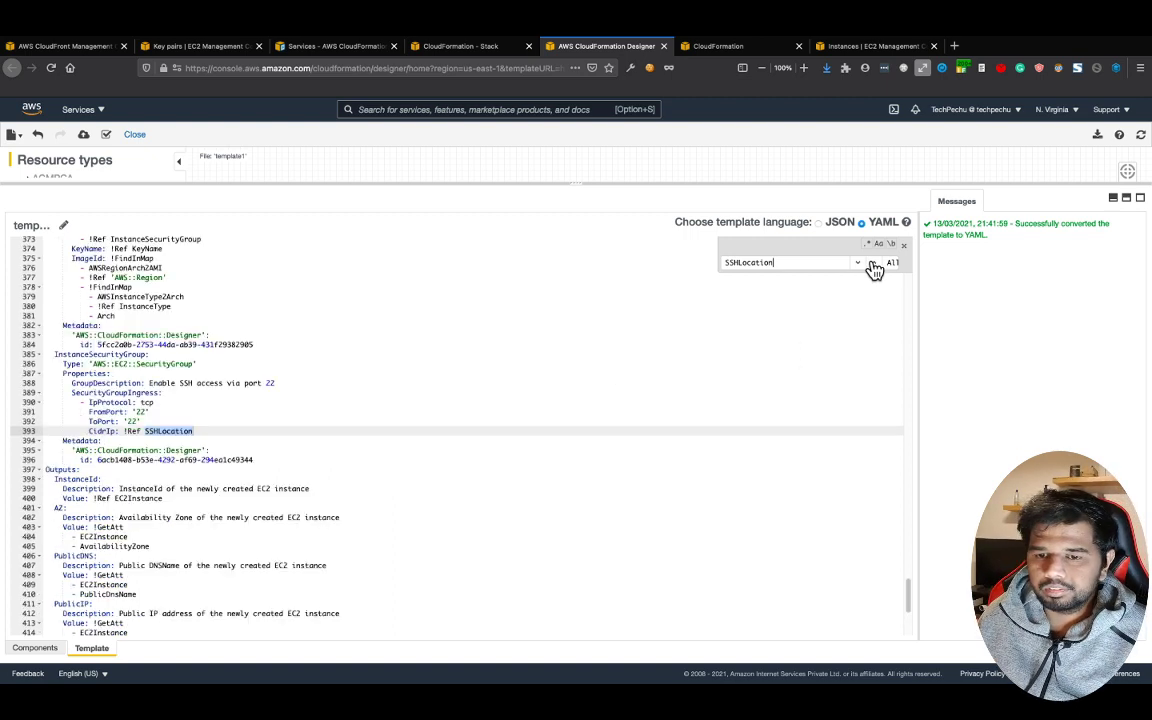
Examine the Outputs section of the template, starting with the InstanceId output
scroll(262, 447, down, 1)
scroll(258, 452, down, 2)
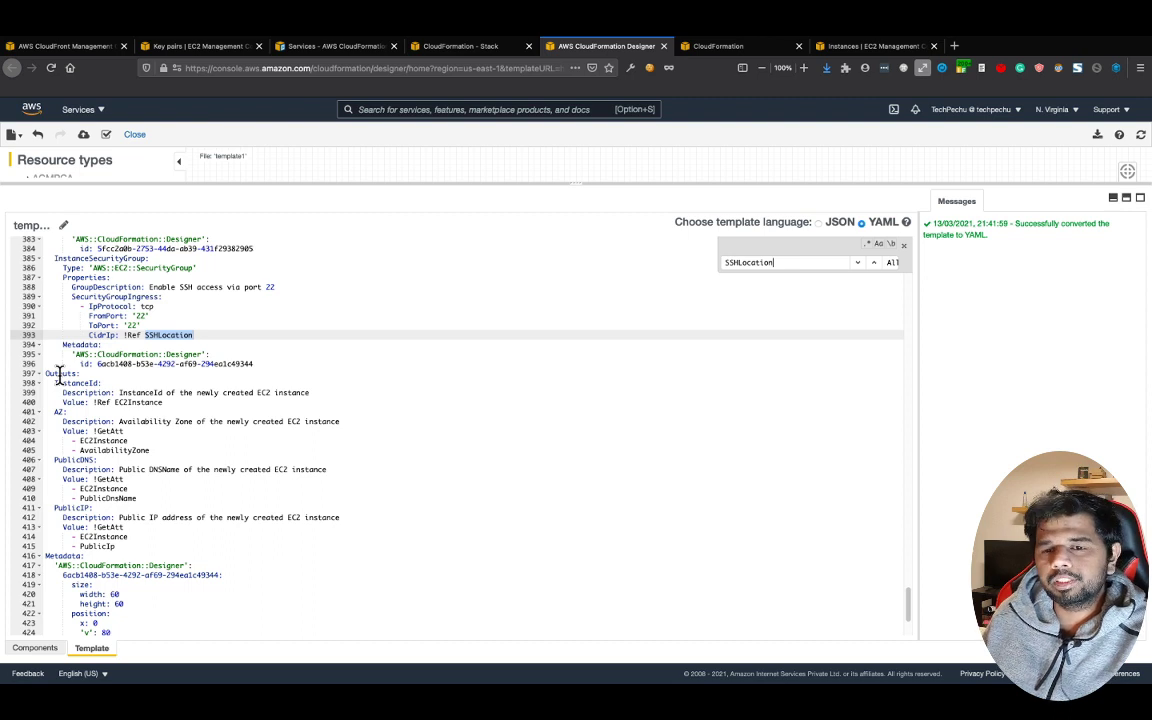
double_click(58, 374)
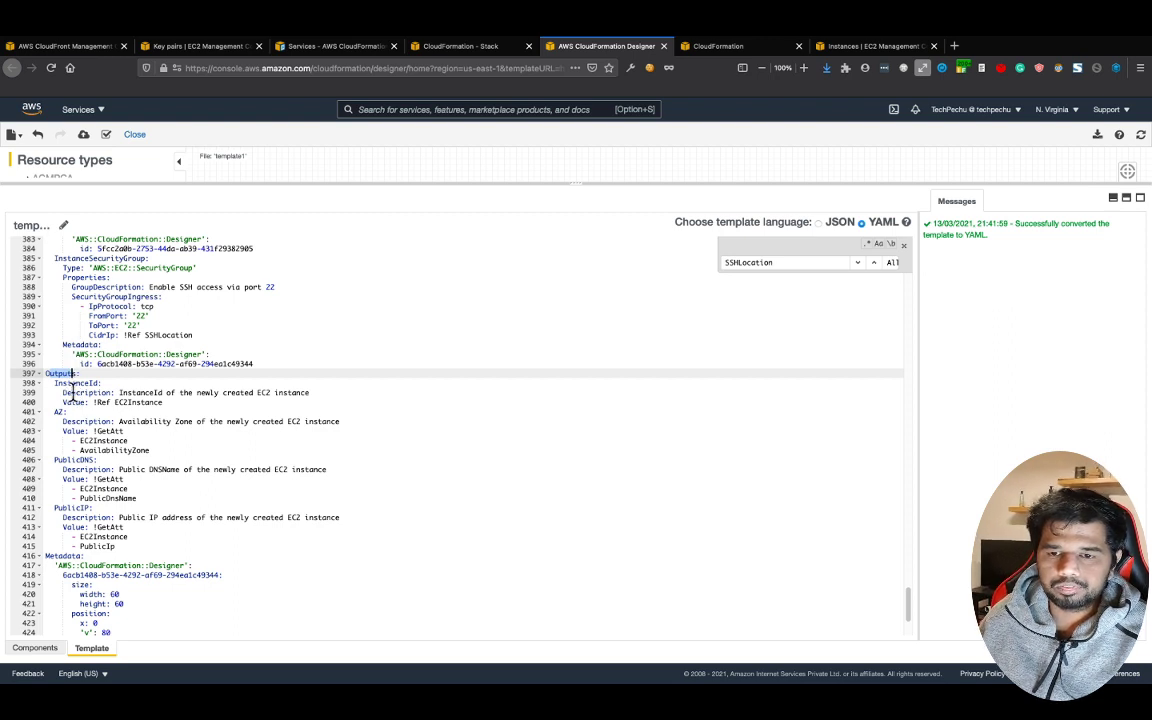
click(104, 383)
double_click(104, 383)
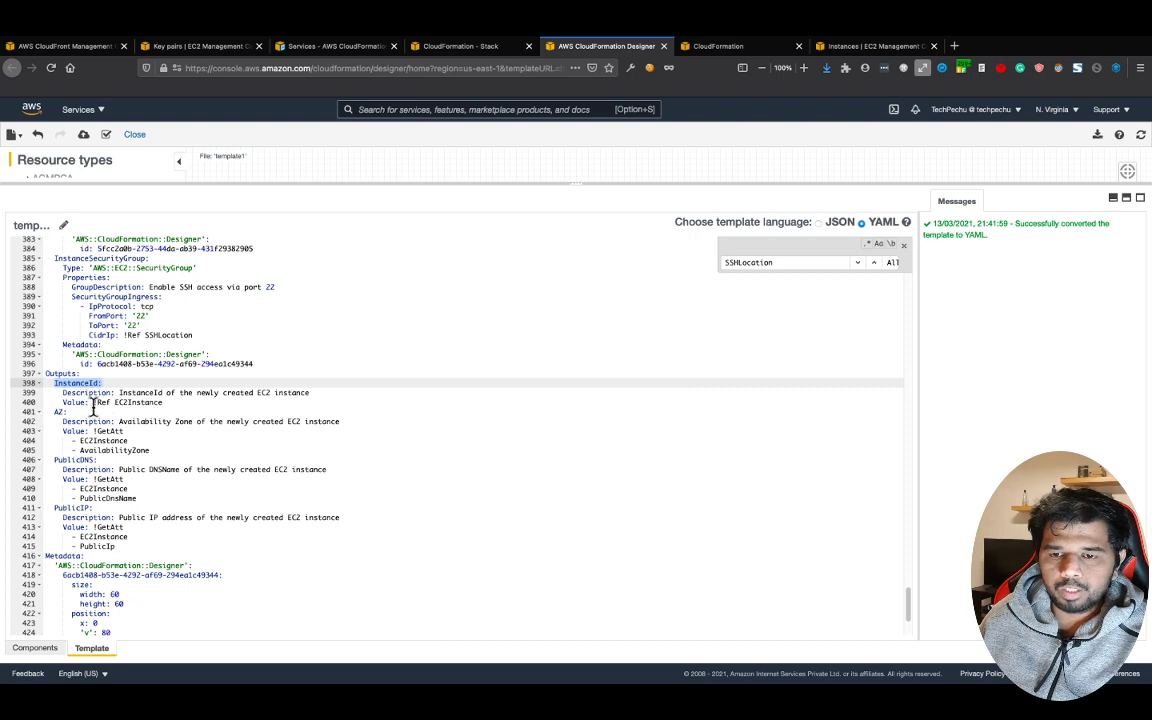
Search the template for EC2Instance, the resource referenced by the InstanceId output
double_click(140, 402)
key(super+c)
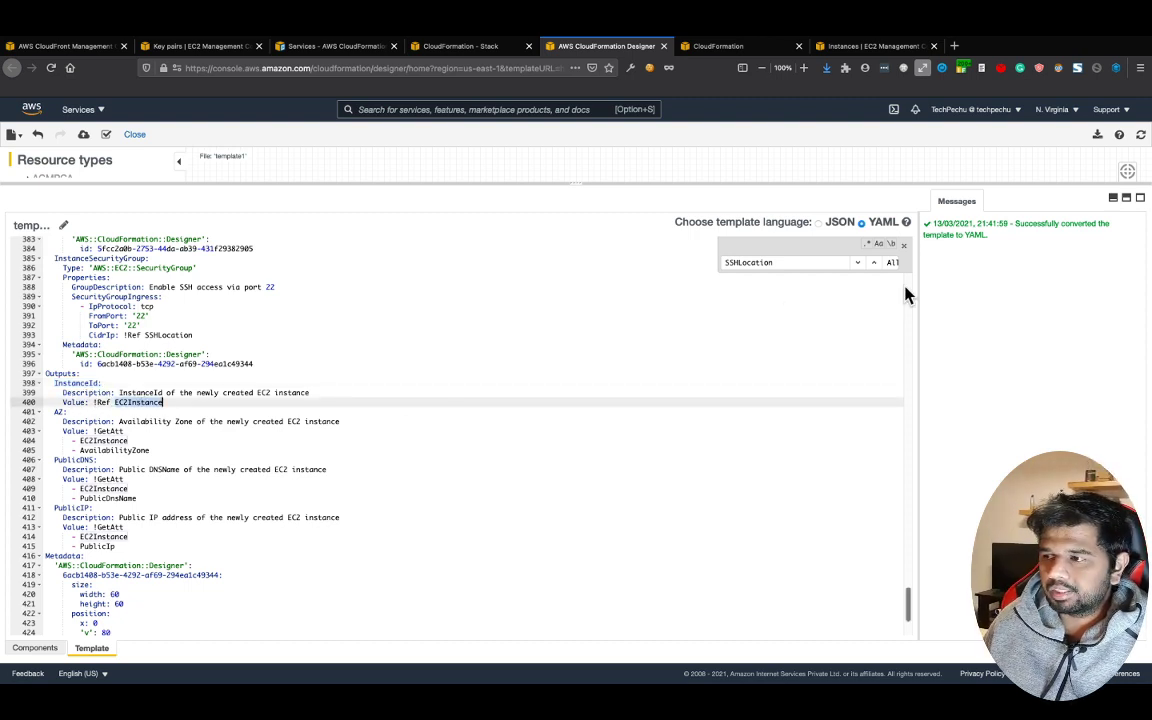
double_click(805, 262)
key(super+v)
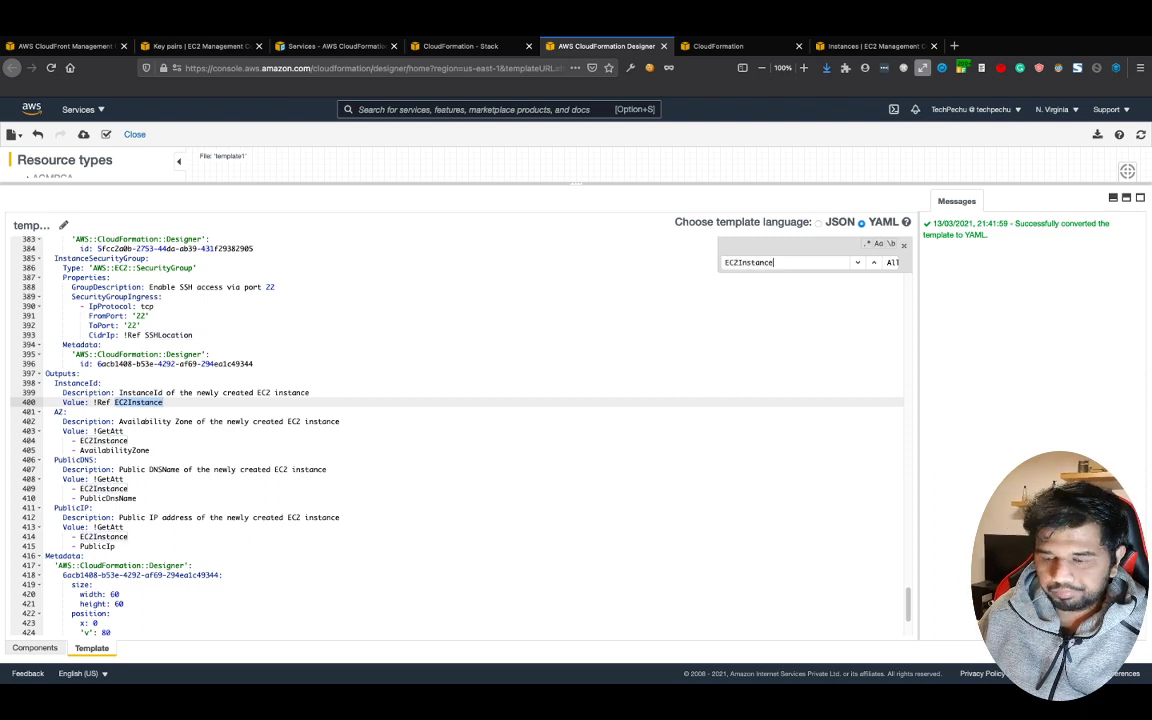
key(Return)
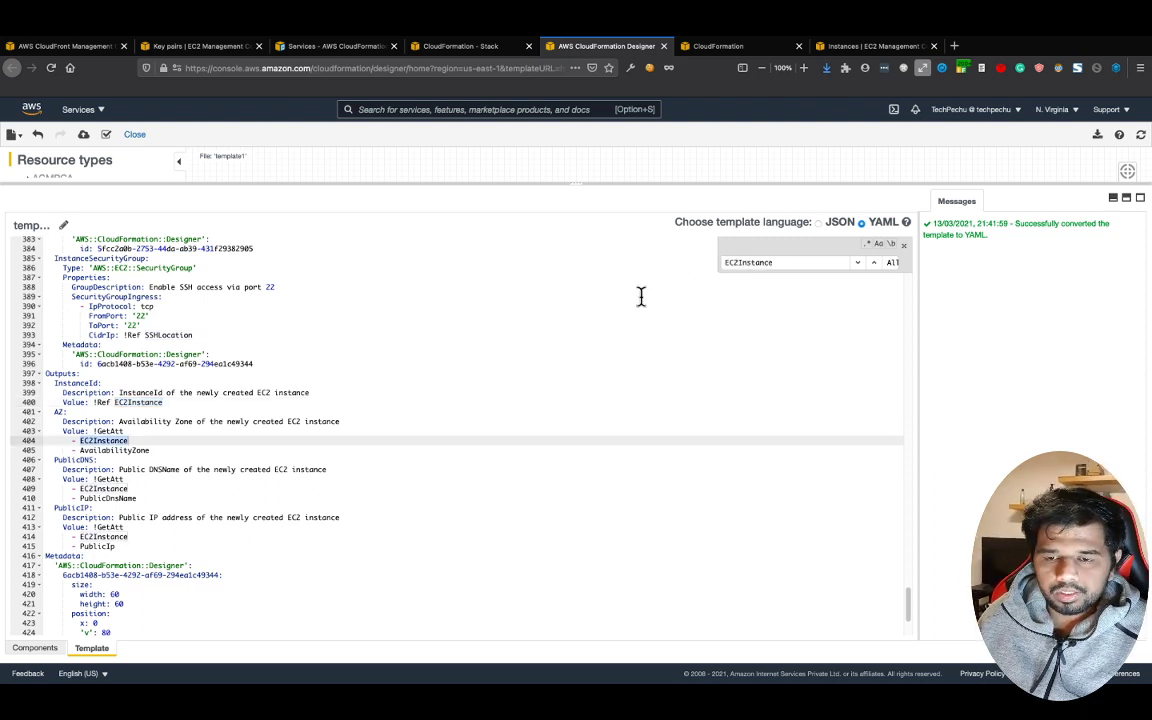
Examine the AZ output's GetAtt function and AvailabilityZone attribute, along with the PublicDNS and PublicIP outputs
double_click(110, 431)
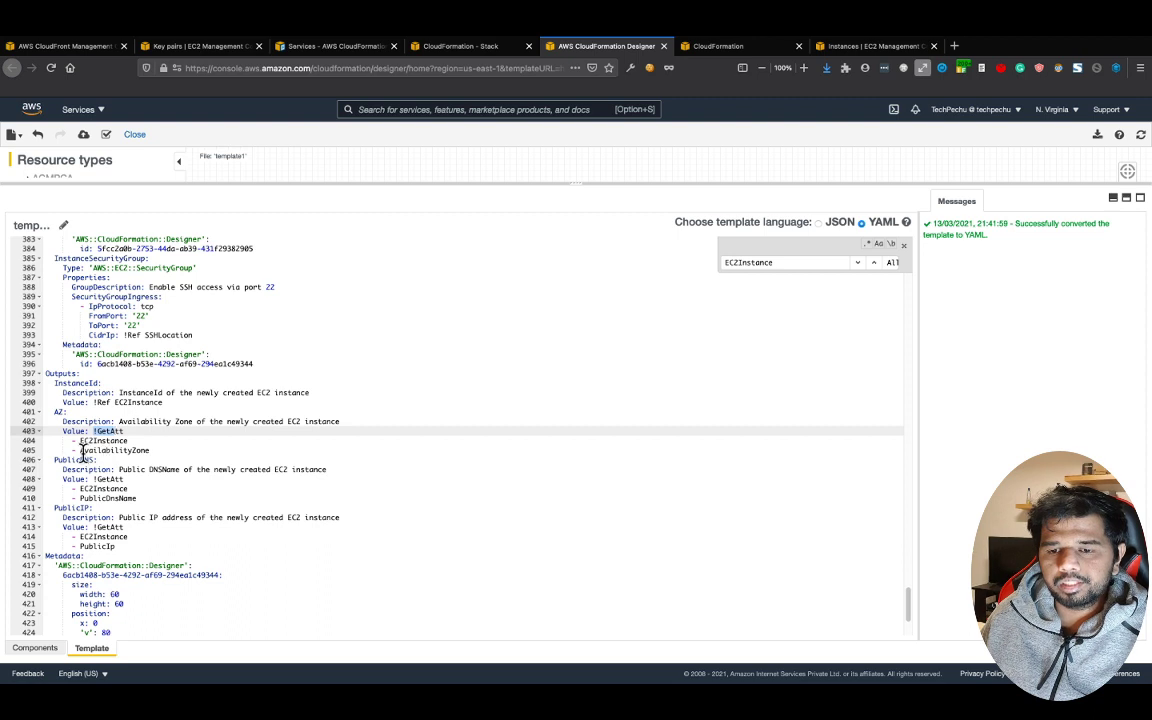
drag(79, 450, 157, 451)
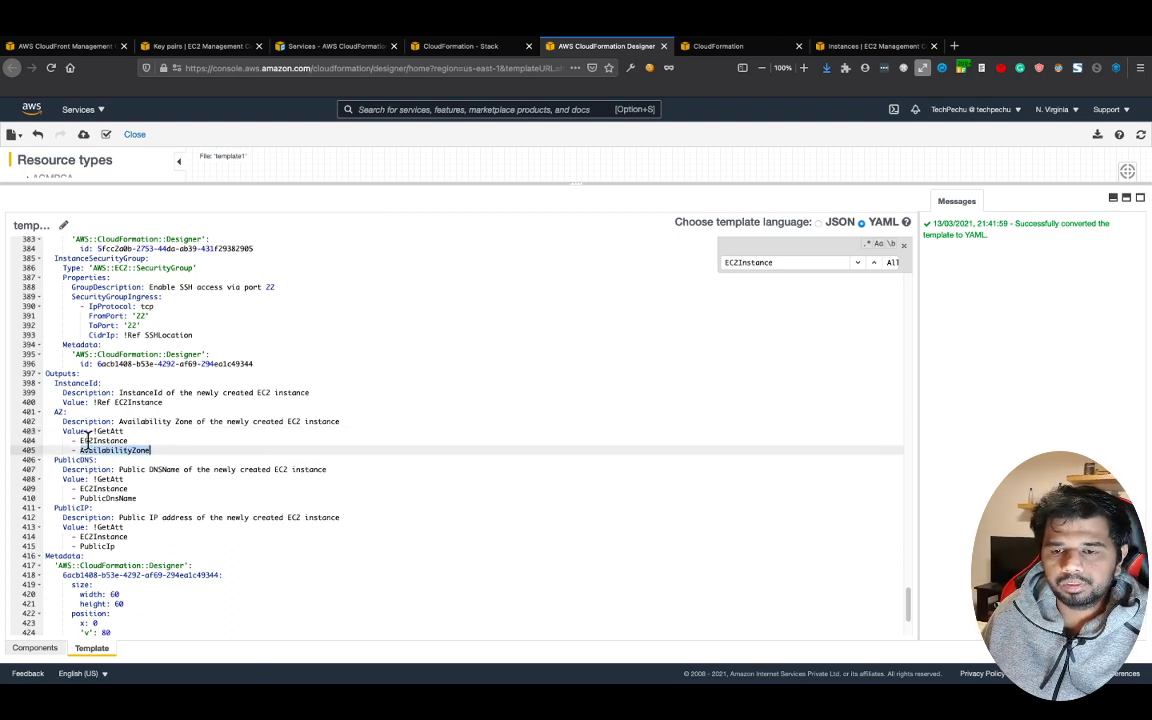
scroll(117, 480, down, 4)
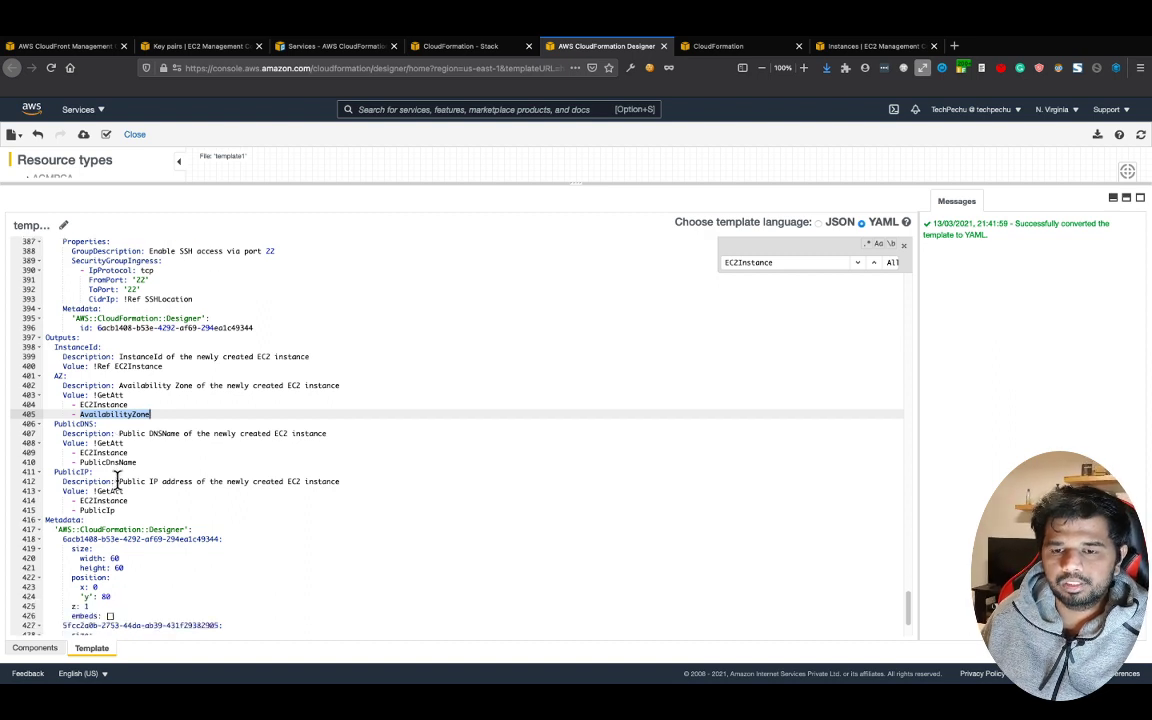
scroll(66, 400, down, 1)
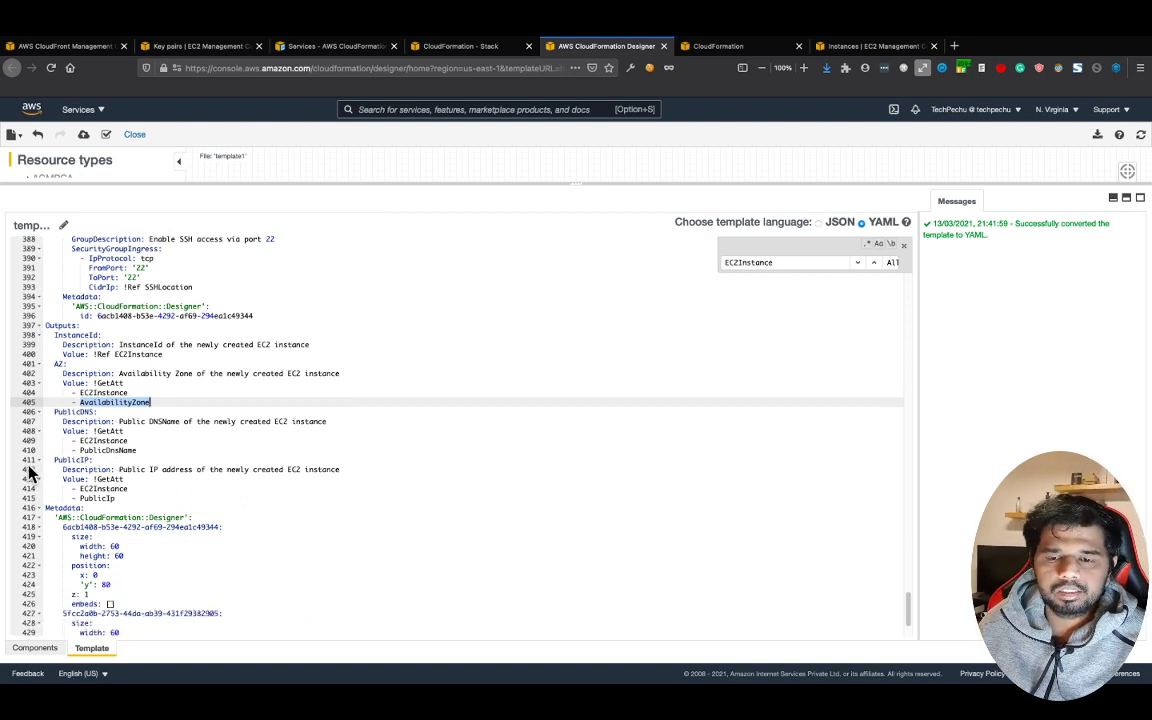
Examine the template's closing Metadata section with its Designer size and position entries
scroll(88, 470, down, 3)
scroll(93, 500, down, 3)
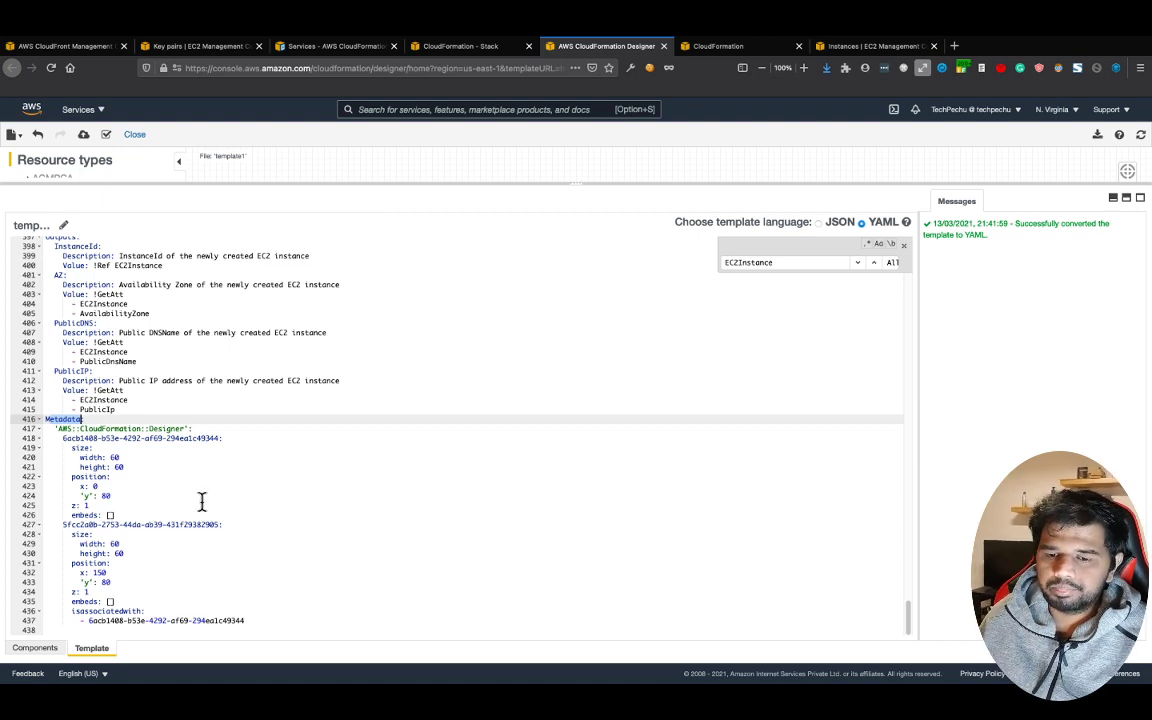
scroll(200, 503, up, 3)
scroll(200, 503, up, 3)
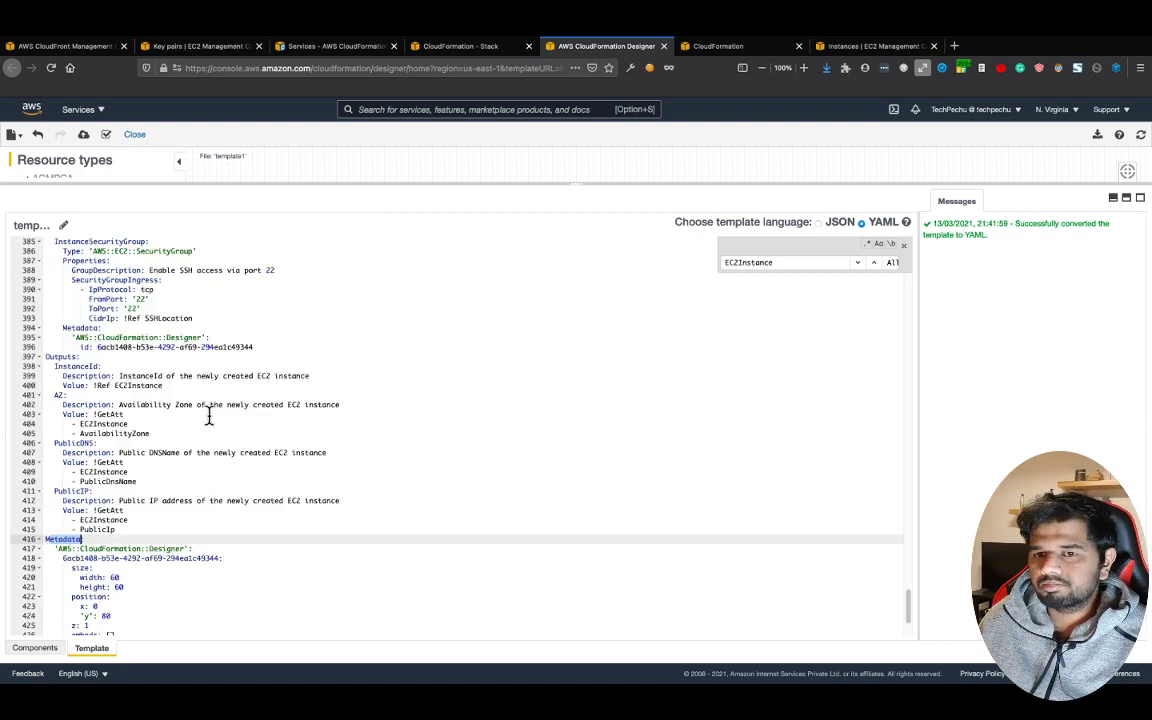
scroll(180, 460, down, 6)
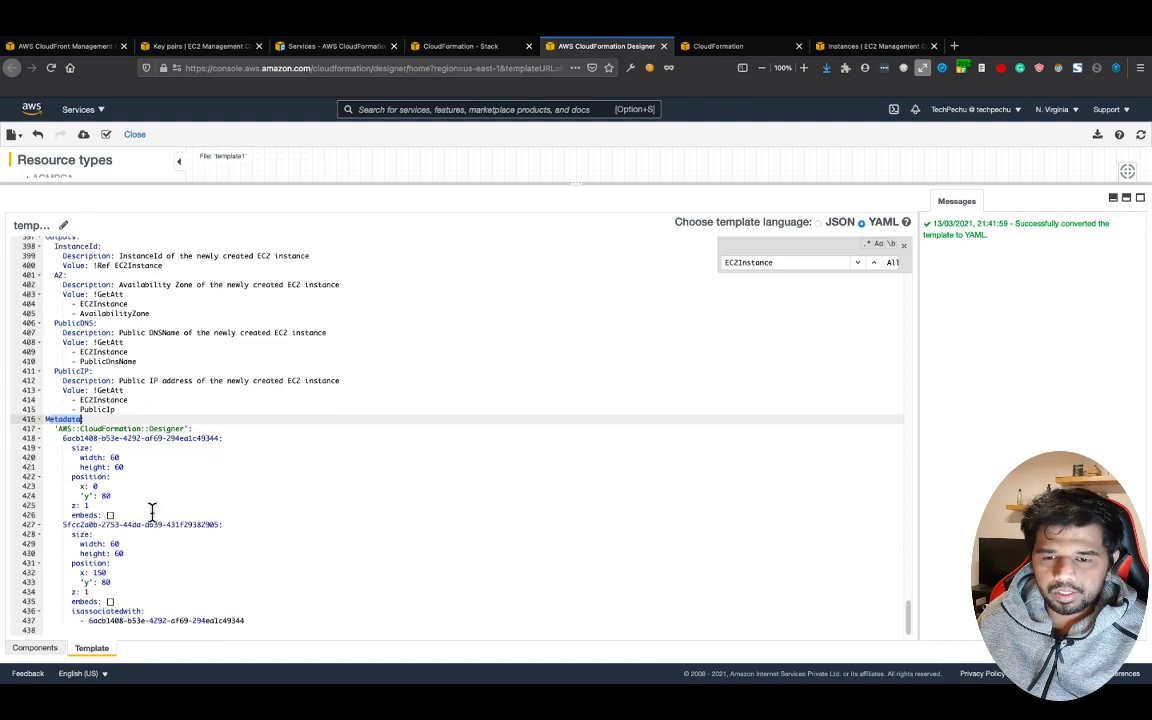
Return to the start of the template, enlarge the diagram canvas and inspect the InstanceSecurityGroup resource linked to the EC2 instance
scroll(140, 505, up, 4)
scroll(128, 500, up, 15)
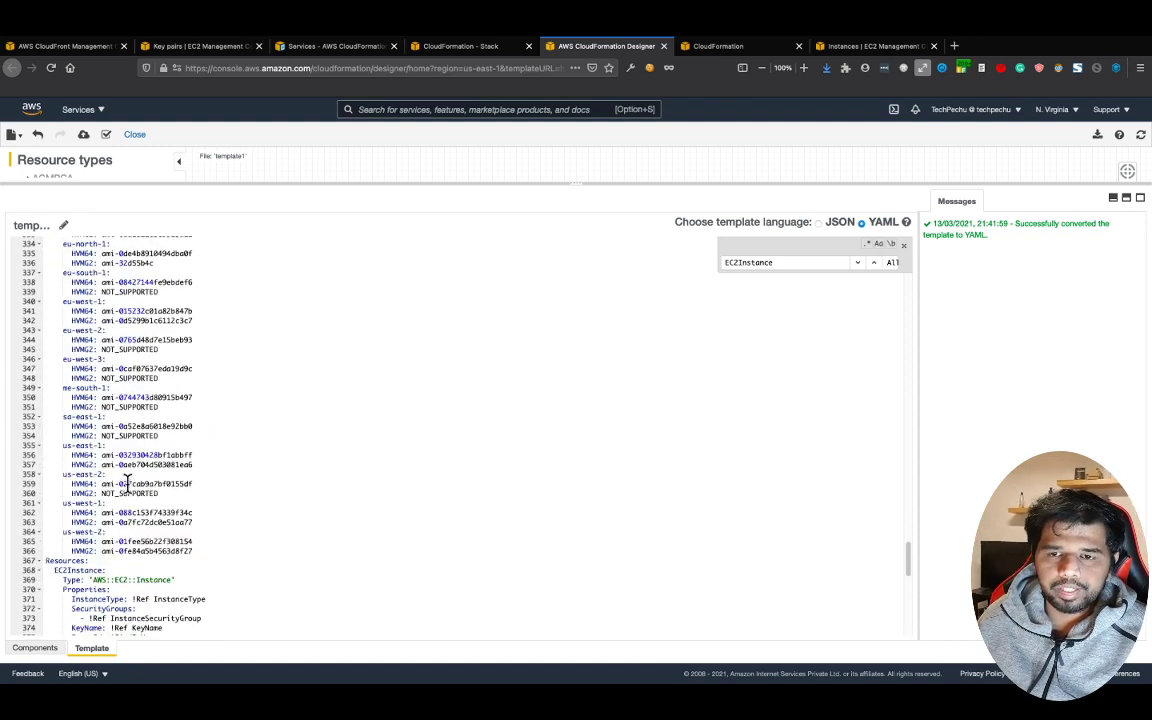
scroll(125, 488, up, 10)
scroll(127, 487, up, 20)
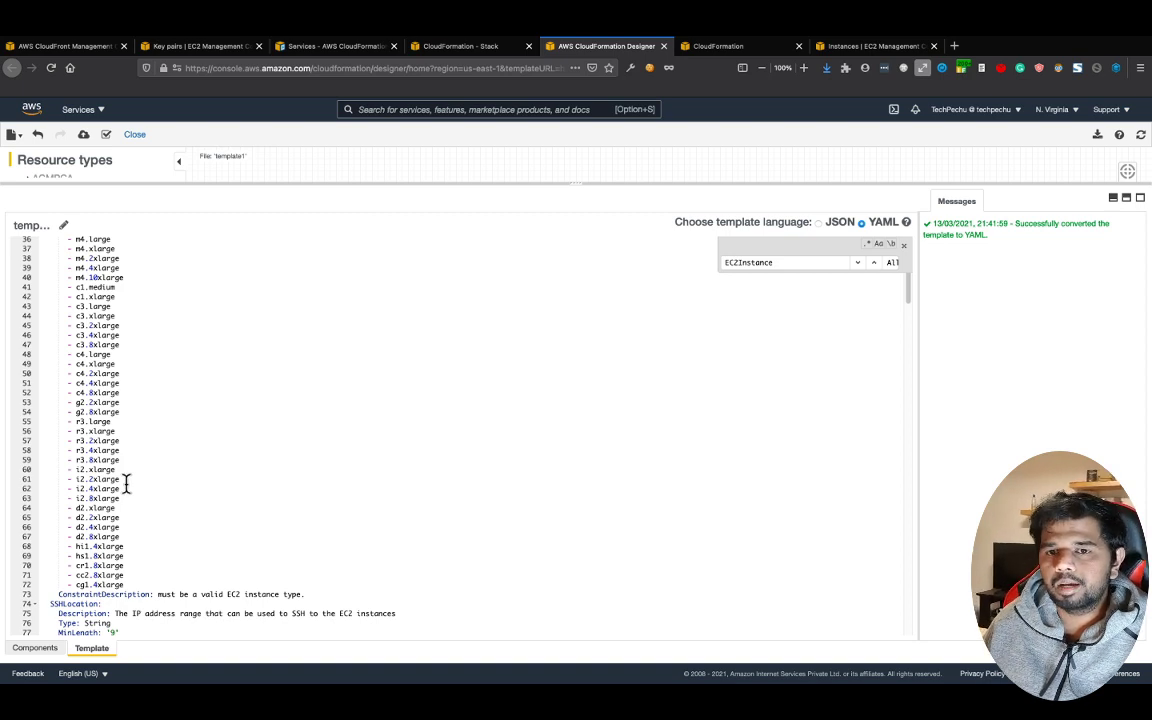
scroll(126, 485, up, 5)
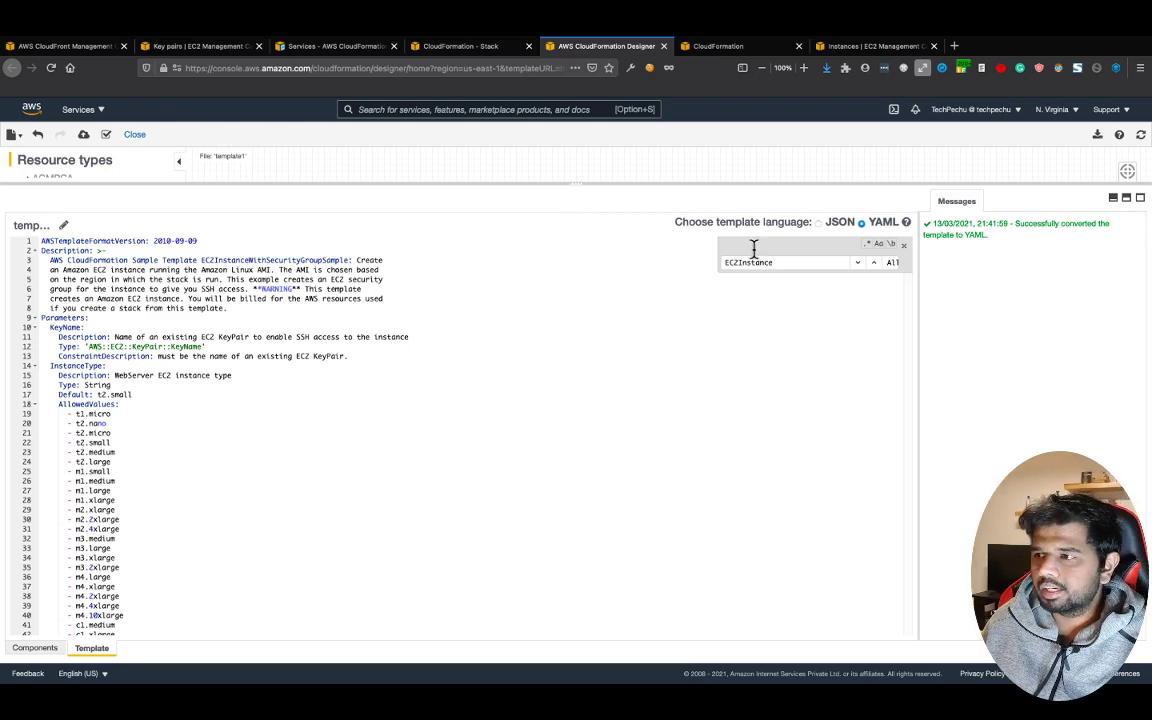
drag(573, 183, 520, 488)
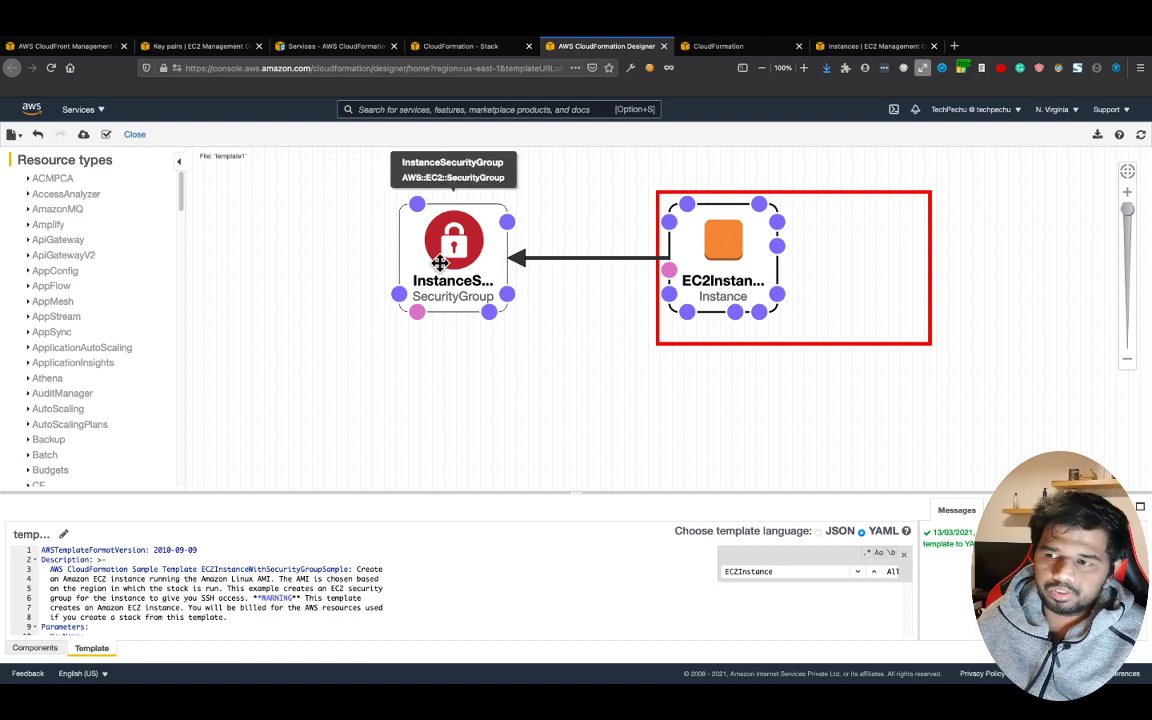
click(402, 240)
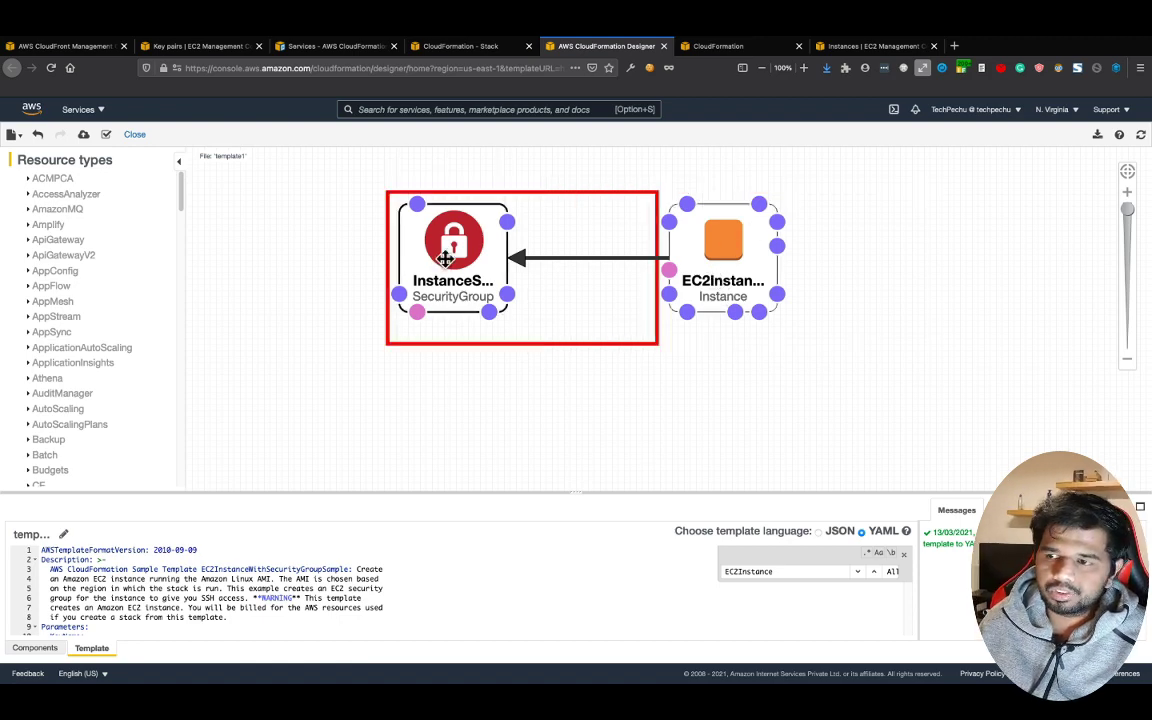
Return to the Create stack wizard, continue with the sample template and set the InstanceType parameter to t2.micro
click(466, 46)
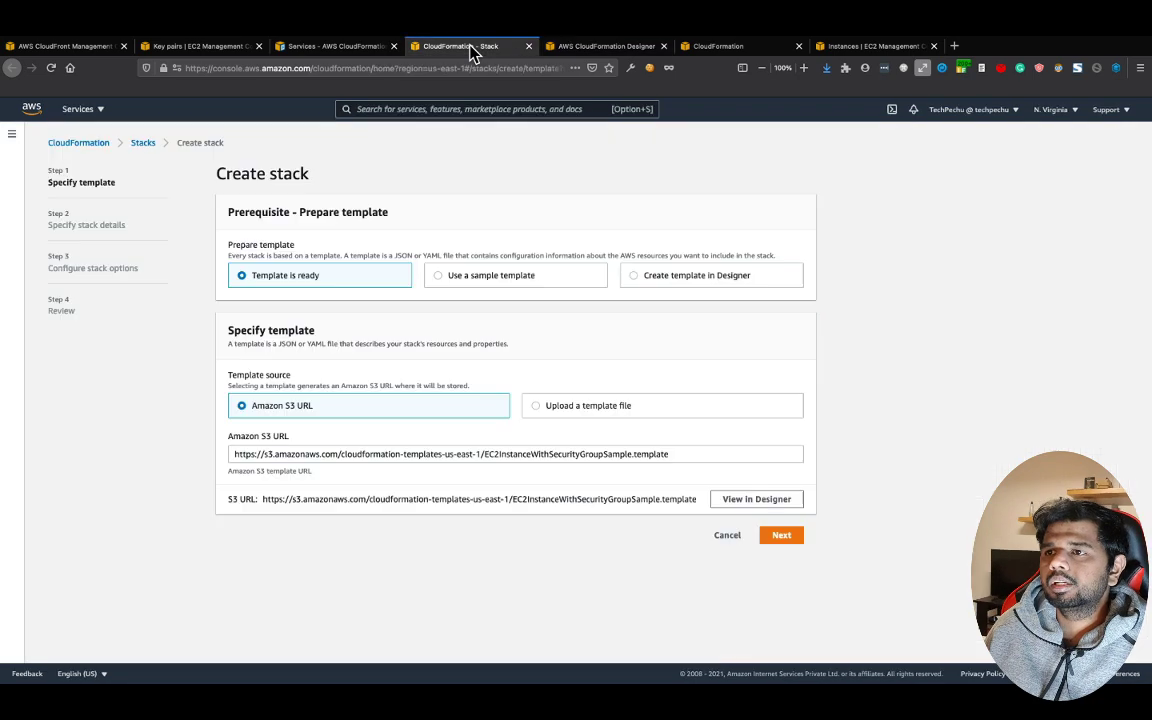
click(779, 538)
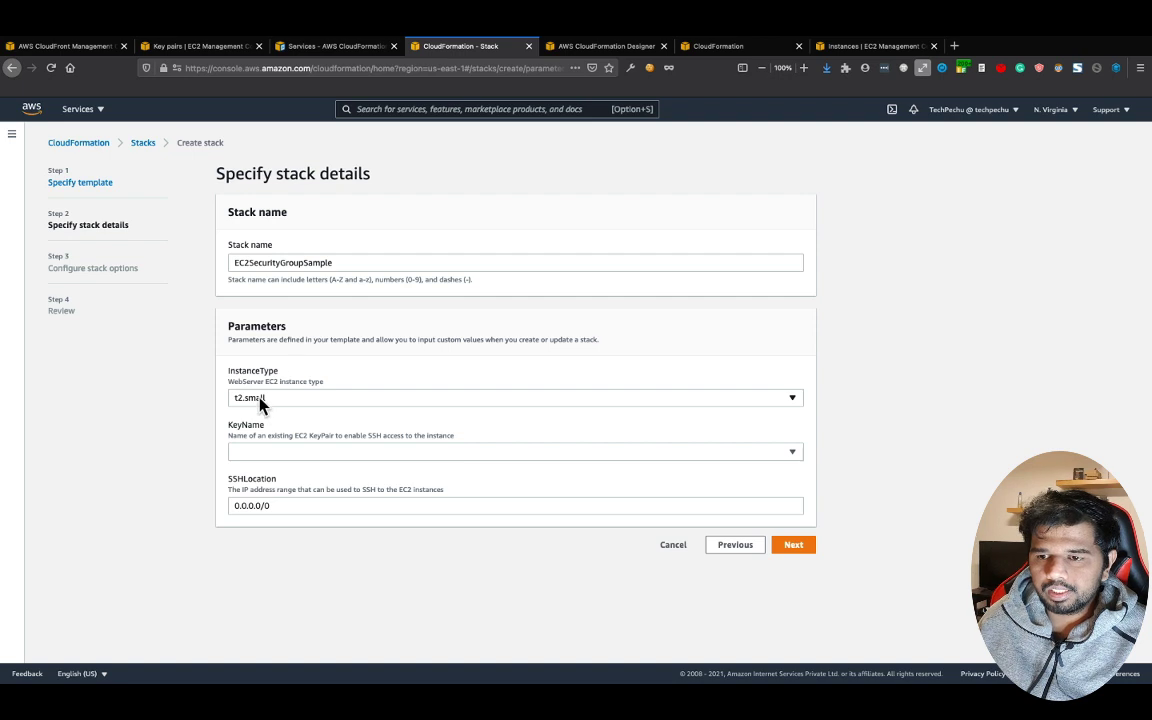
click(262, 400)
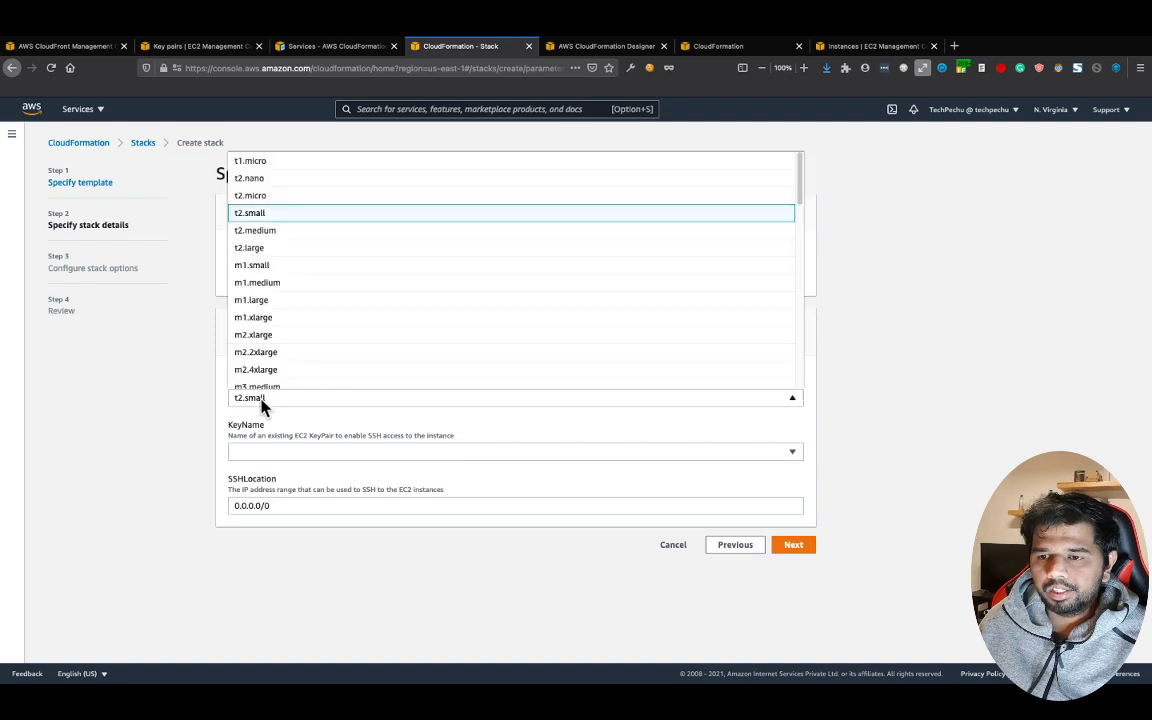
click(266, 196)
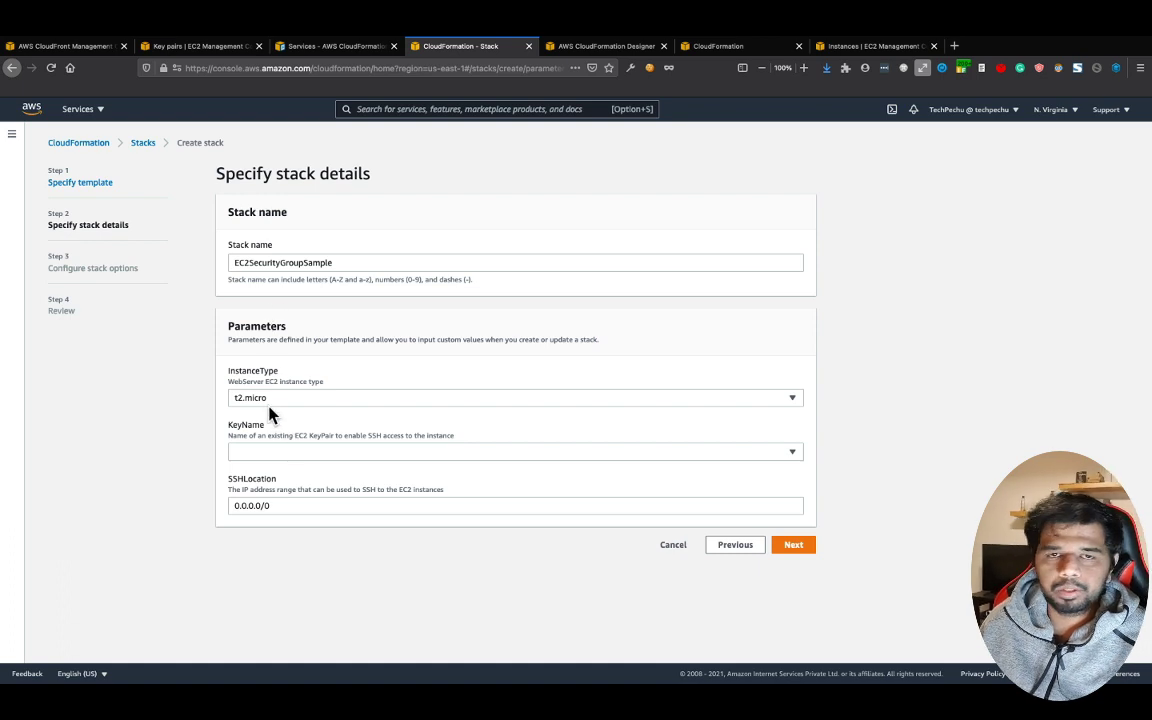
Select the existing key pair demo-1 for the KeyName parameter and check the SSHLocation range
click(266, 451)
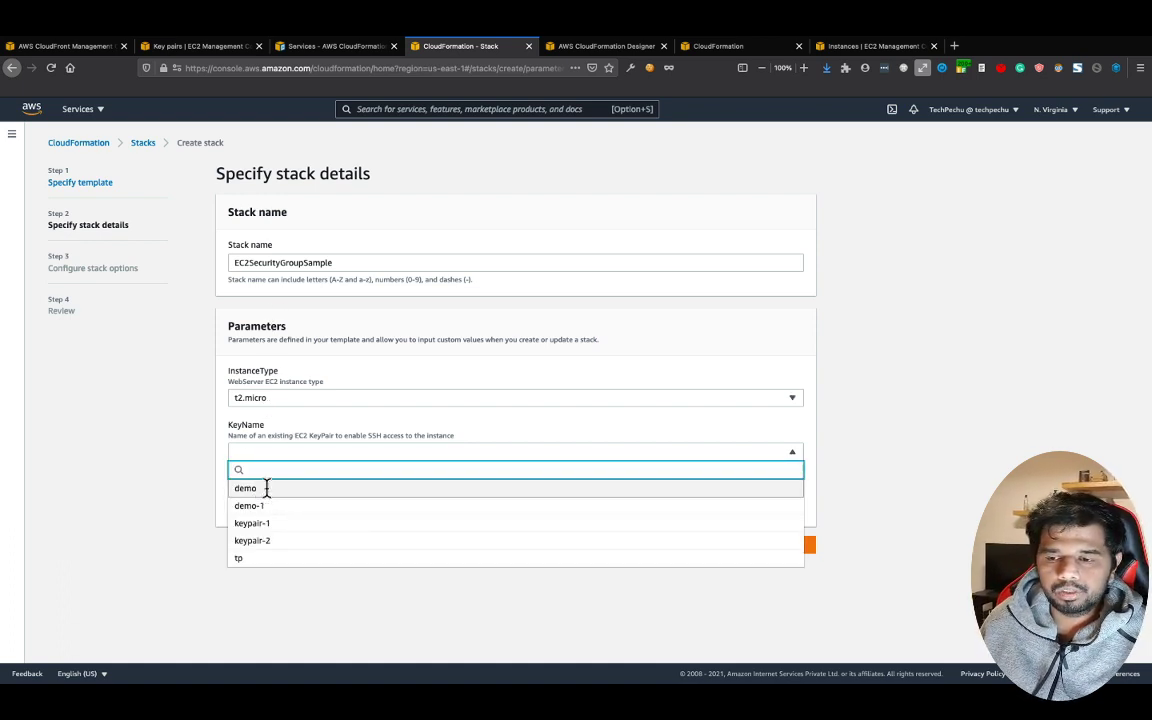
click(266, 487)
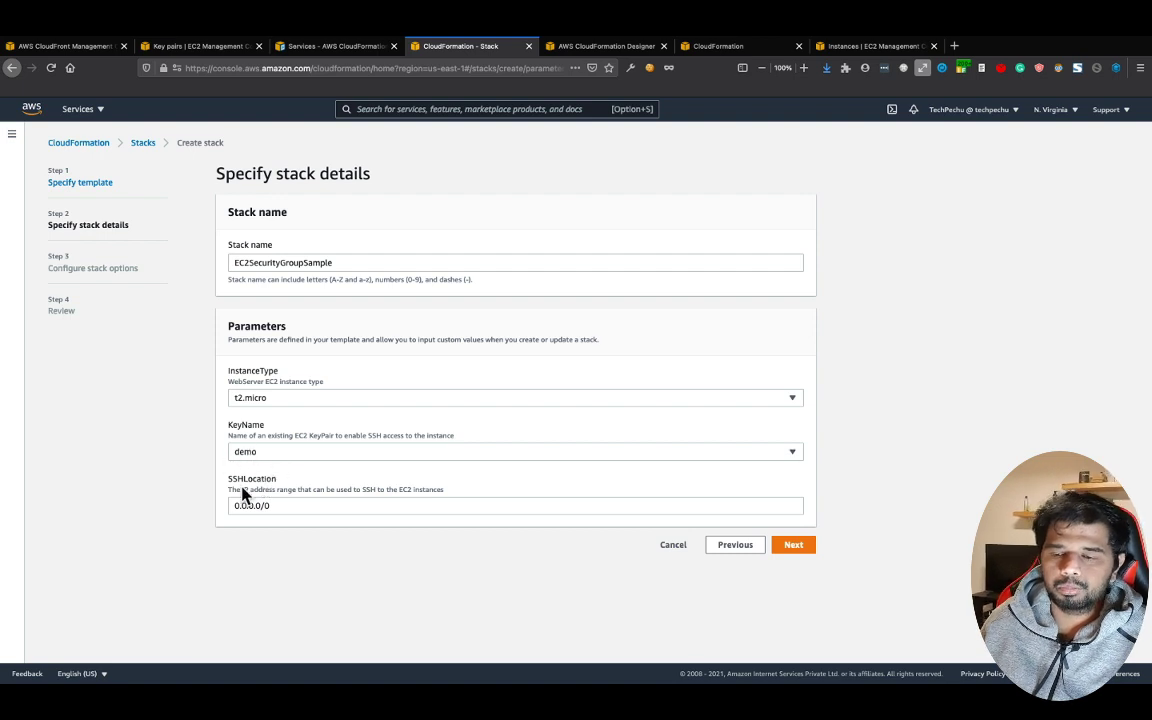
click(278, 454)
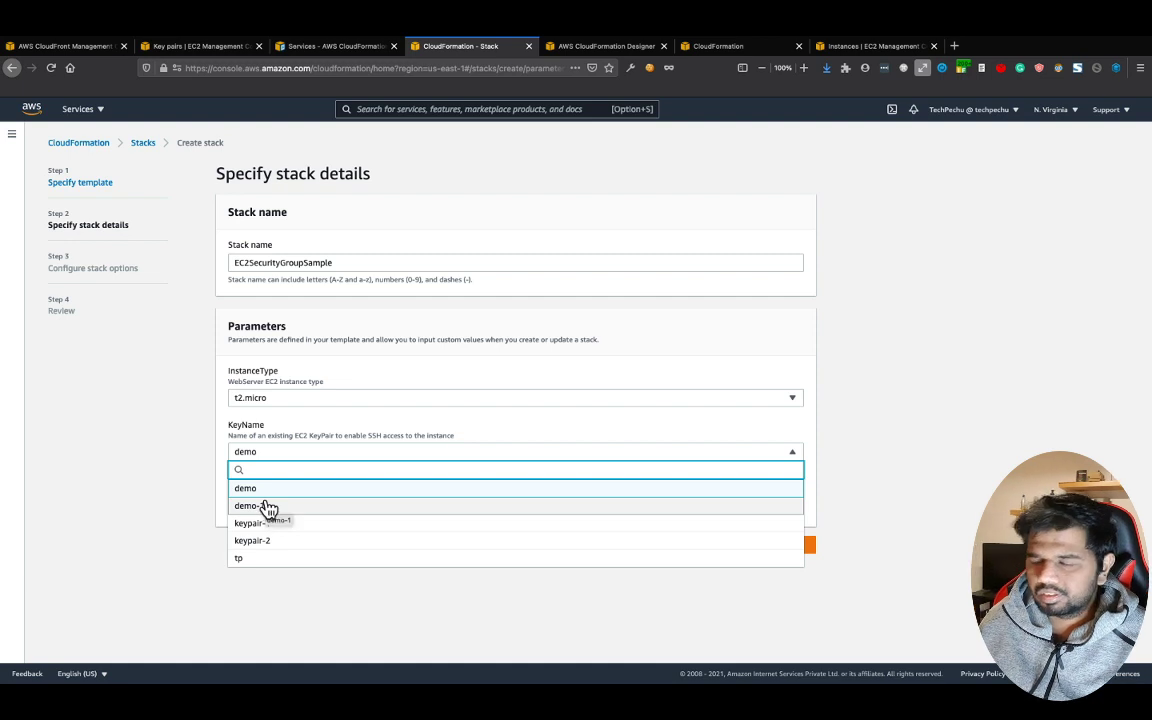
click(264, 507)
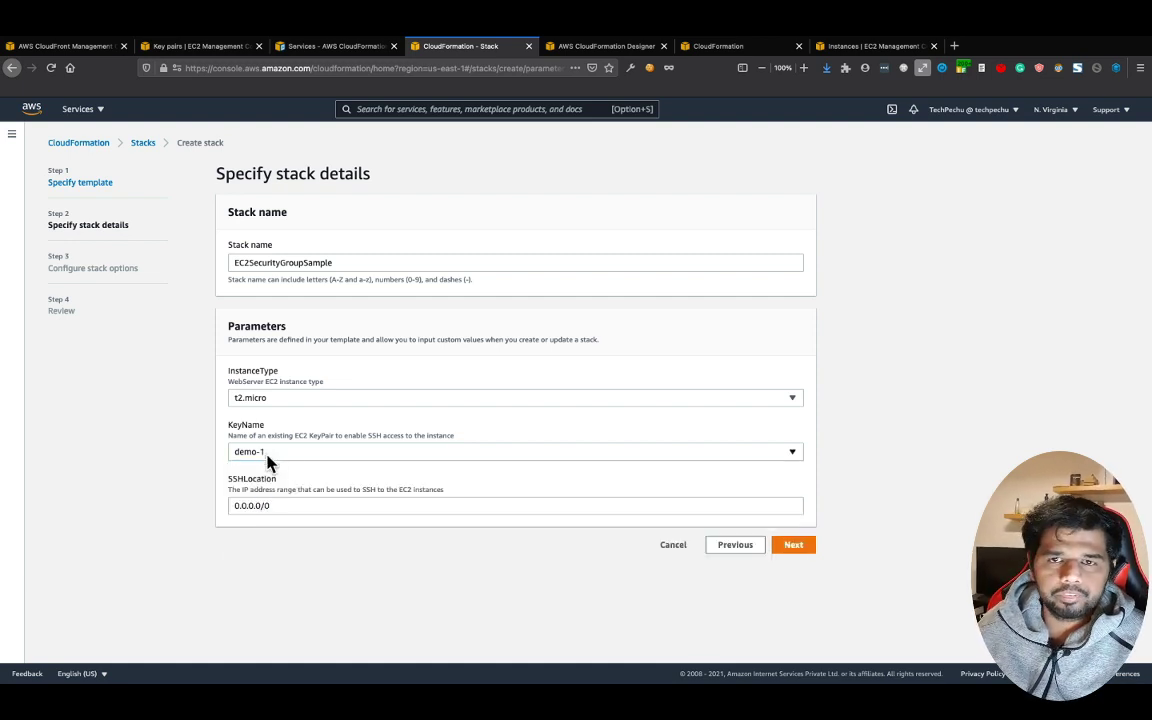
click(286, 505)
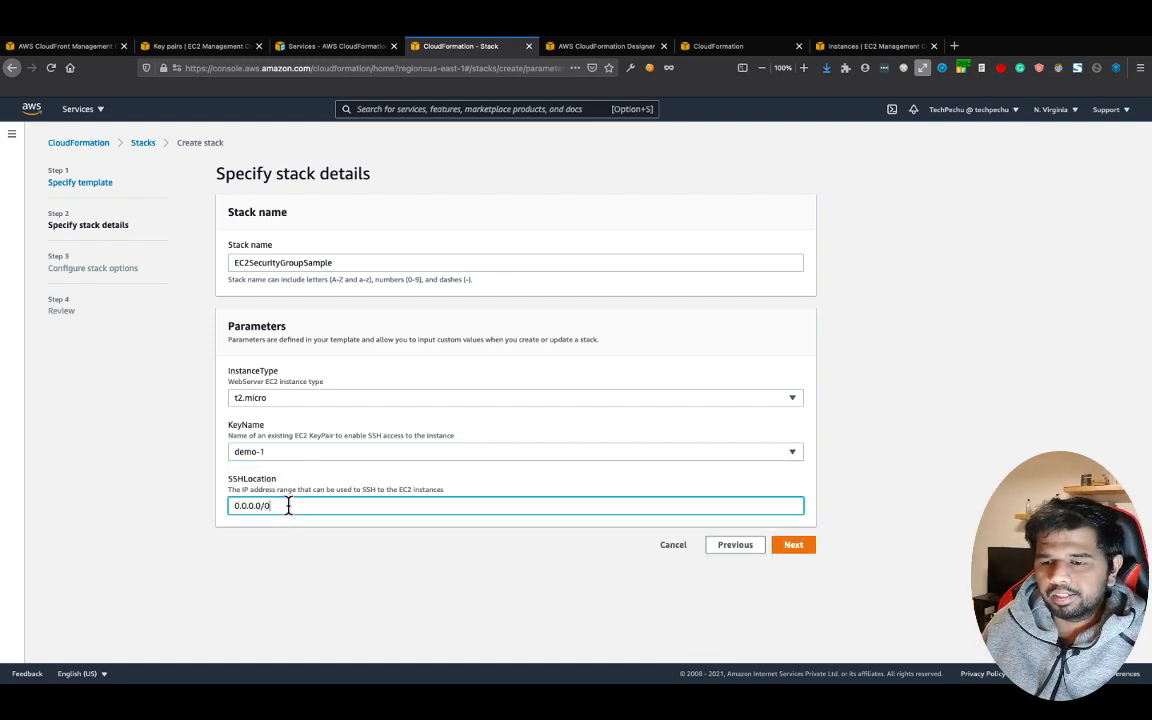
click(252, 533)
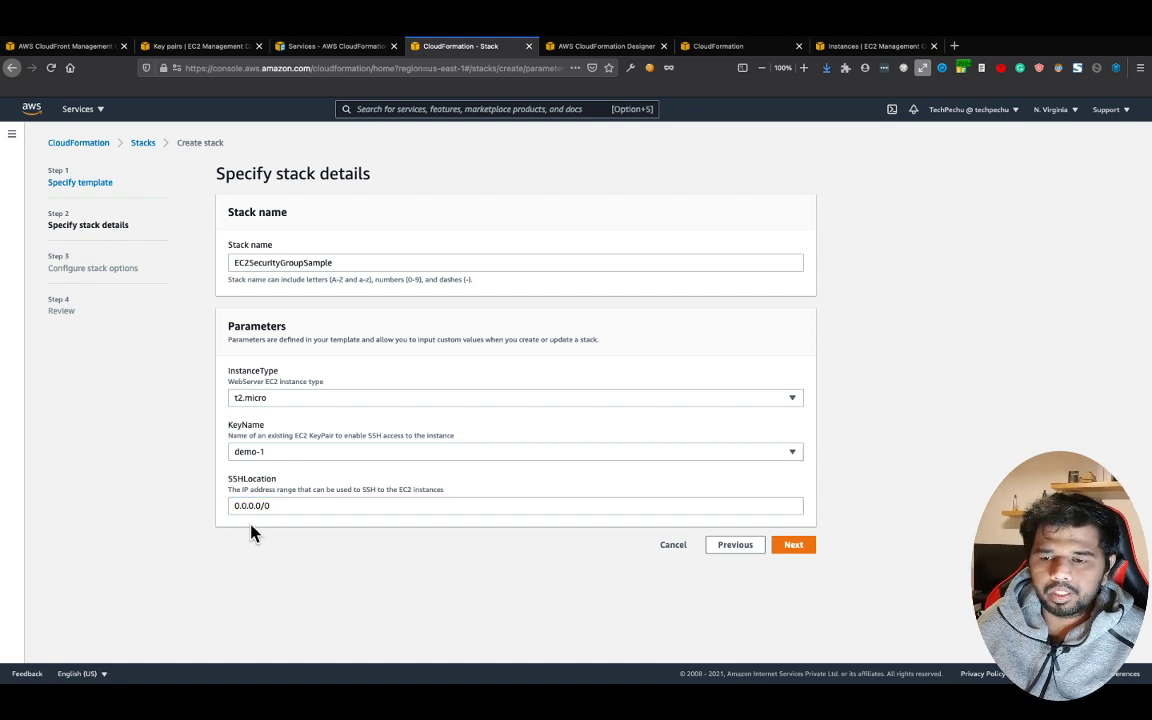
Submit the stack details, accept the default stack options and proceed to the stack's review page
click(802, 551)
scroll(468, 489, down, 2)
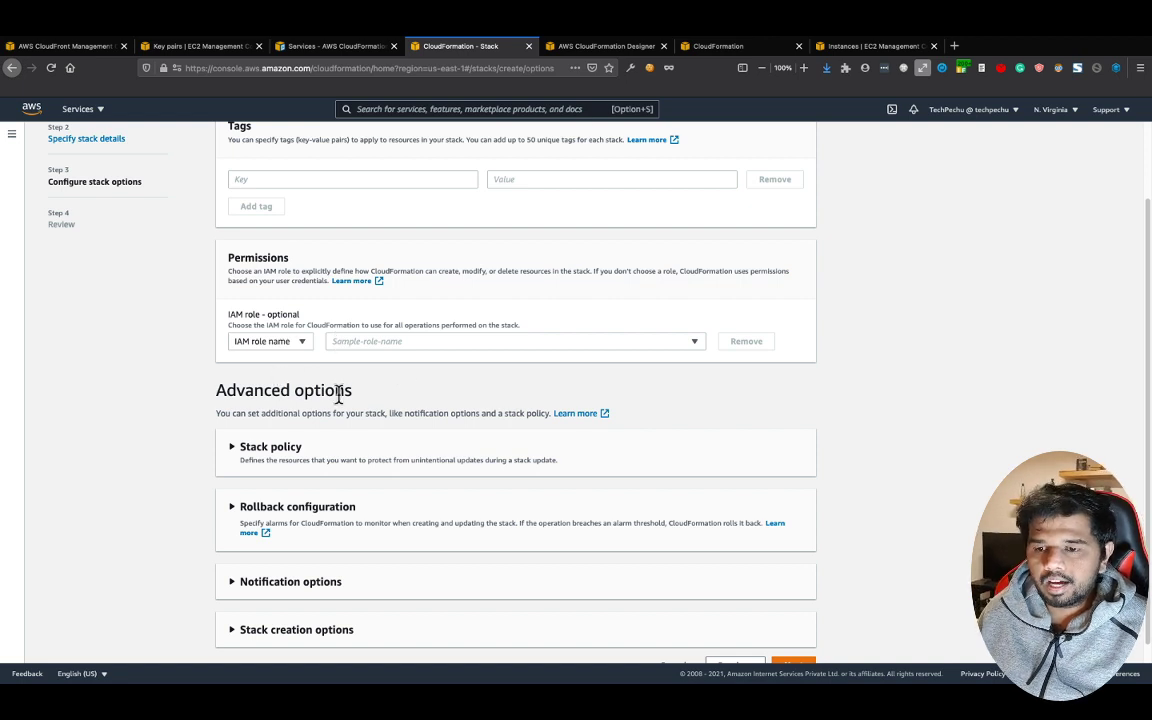
scroll(338, 395, down, 1)
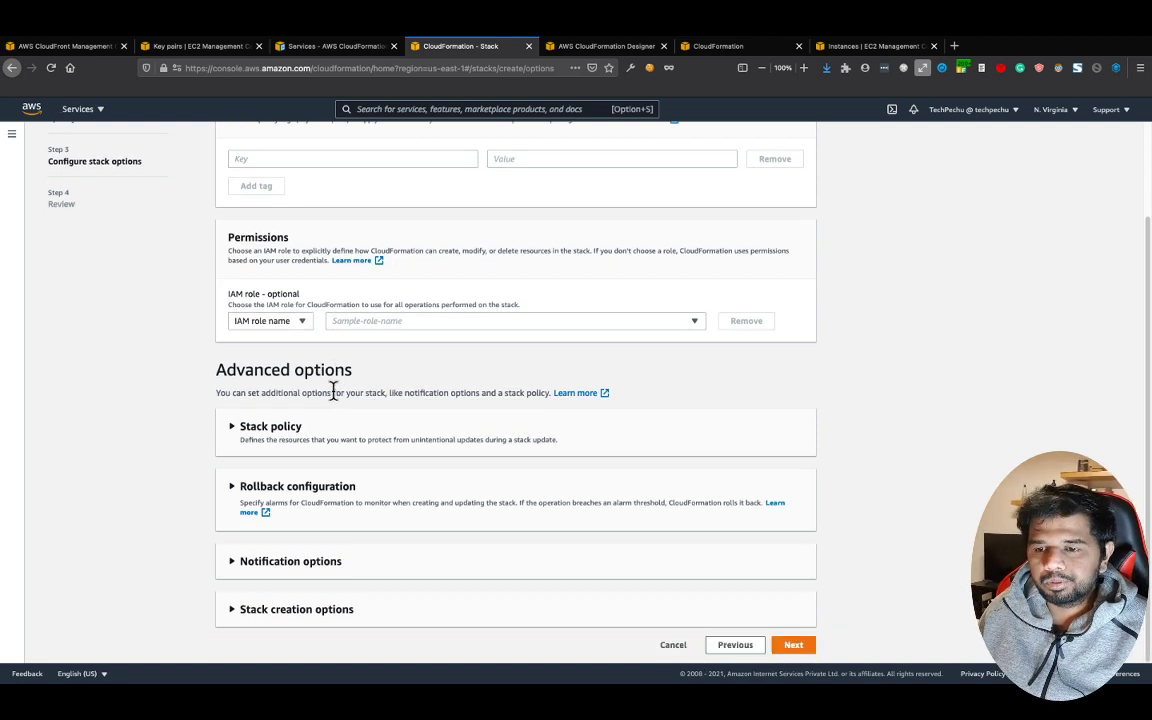
click(800, 648)
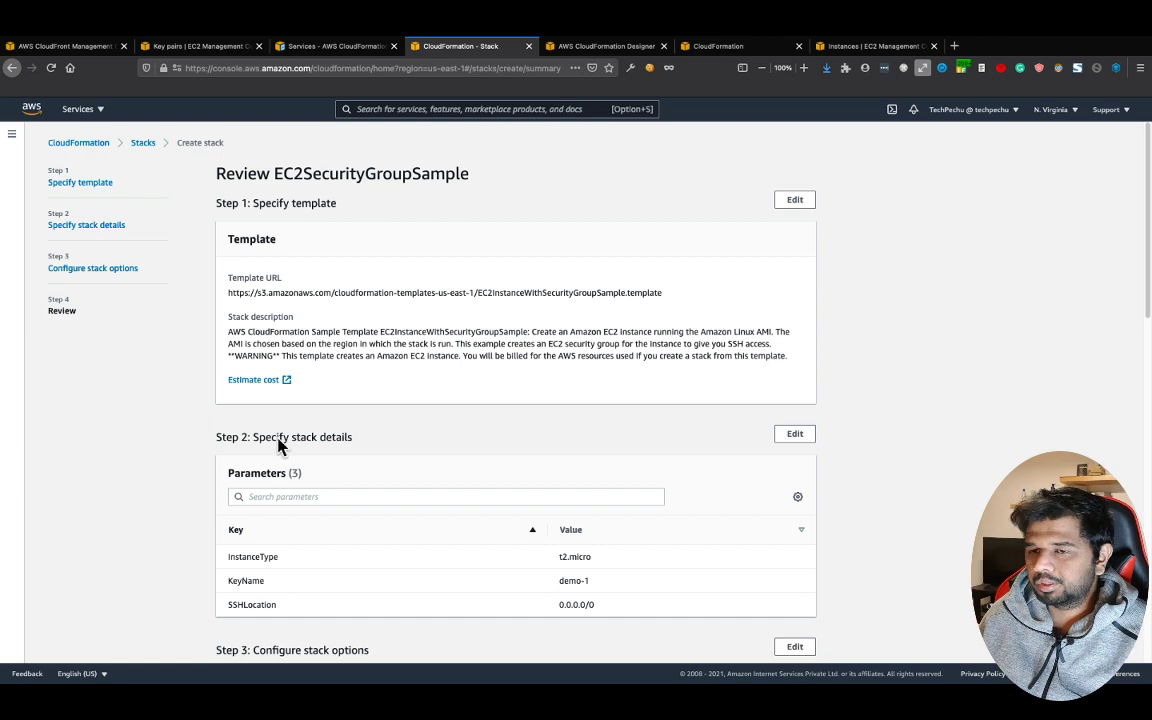
Review the stack's InstanceType, KeyName and SSHLocation parameters and create the EC2SecurityGroupSample stack
scroll(240, 405, down, 3)
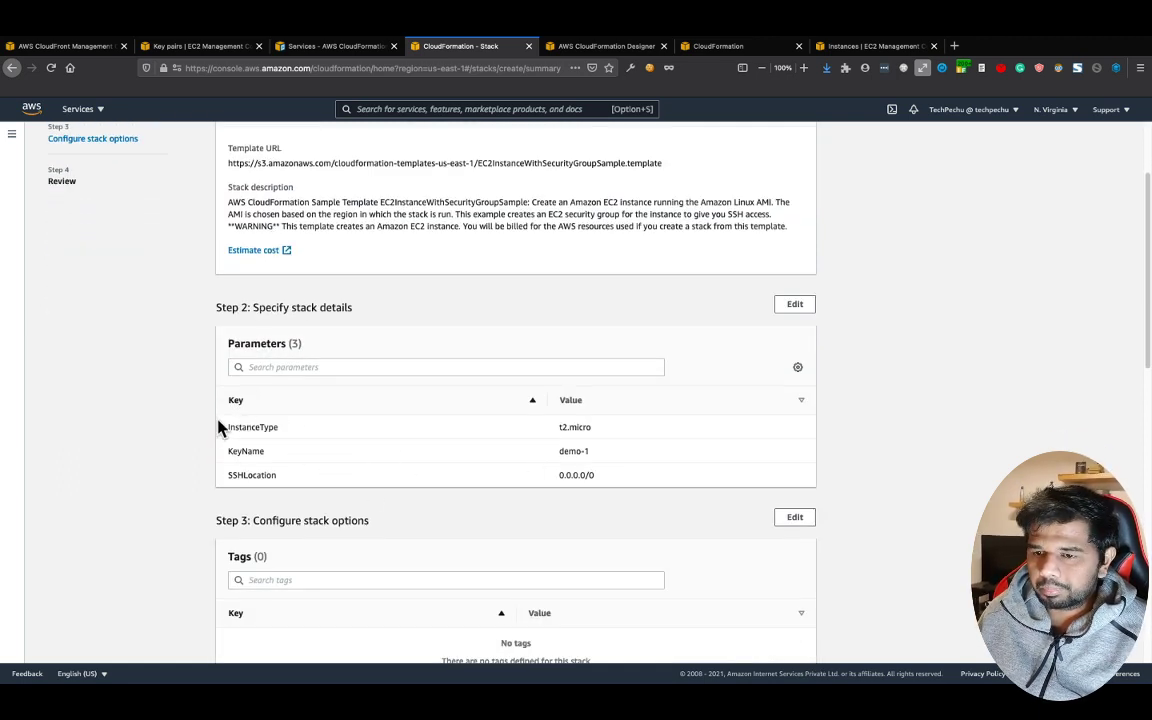
drag(220, 428, 301, 481)
scroll(366, 490, down, 1)
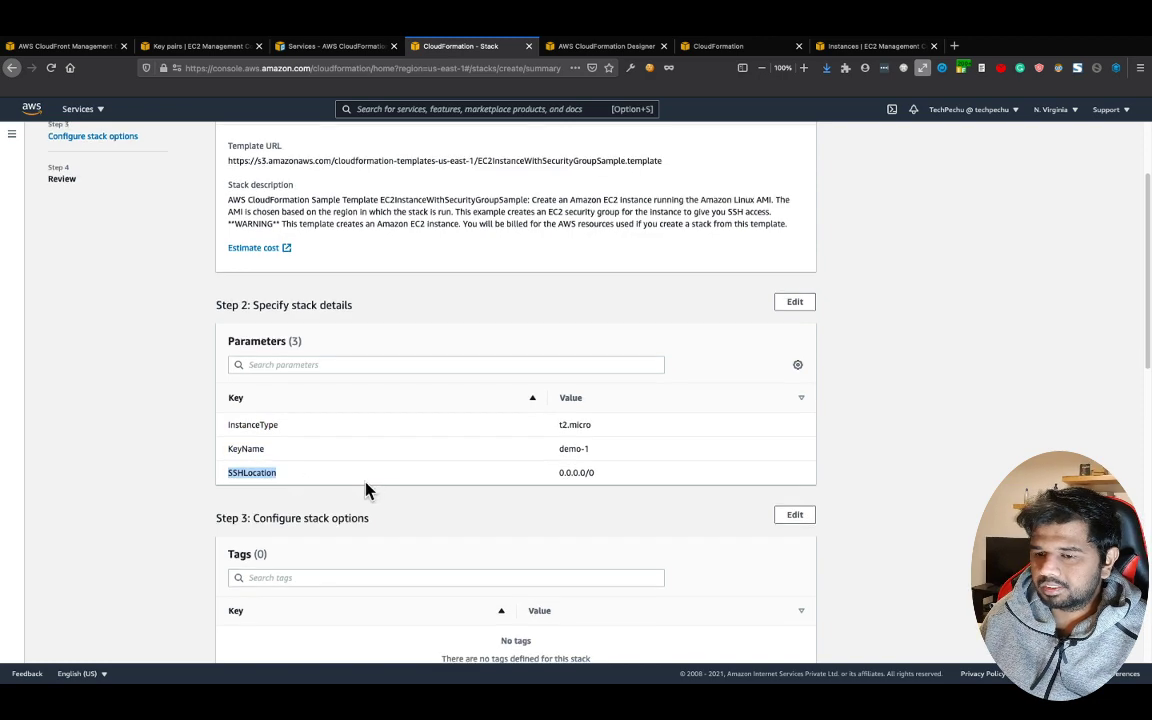
scroll(366, 490, down, 10)
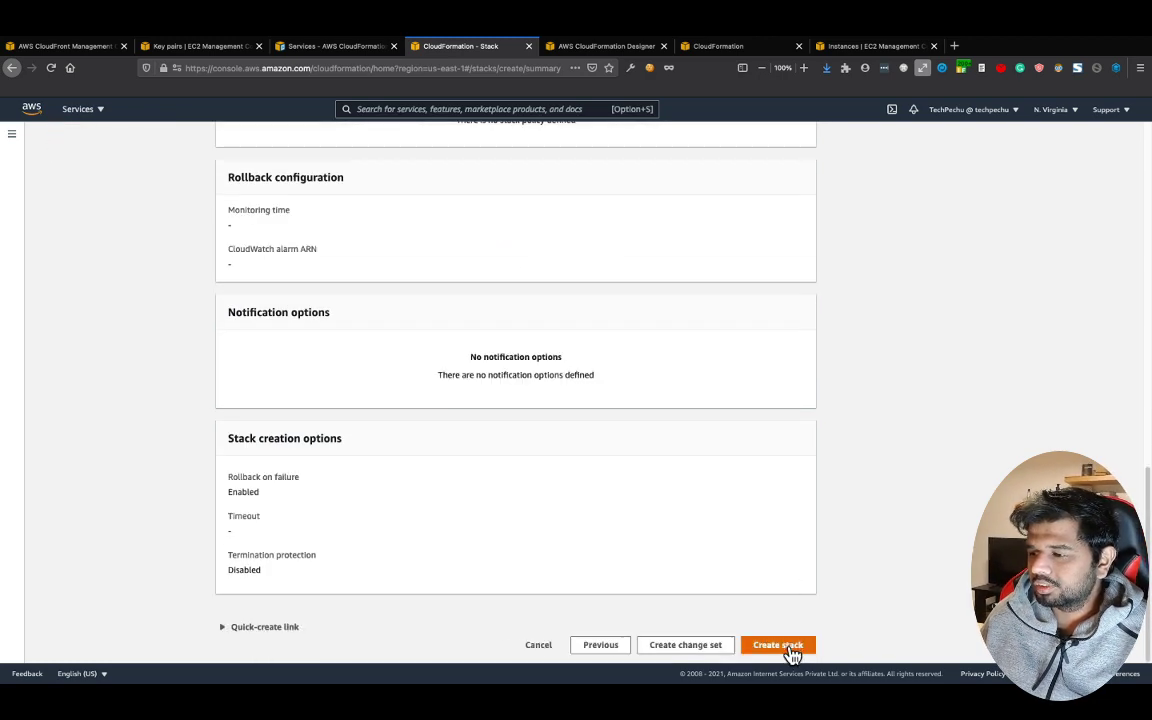
click(792, 645)
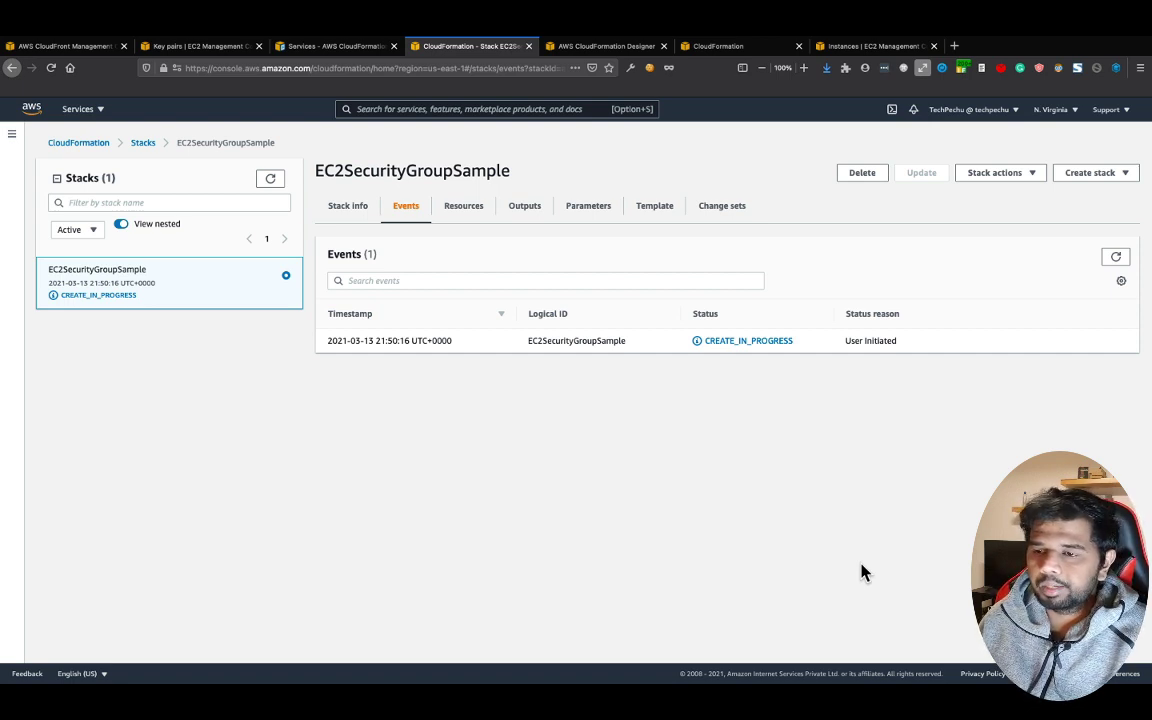
View the stack's overview information and examine the creation events' statuses and status reasons
click(350, 207)
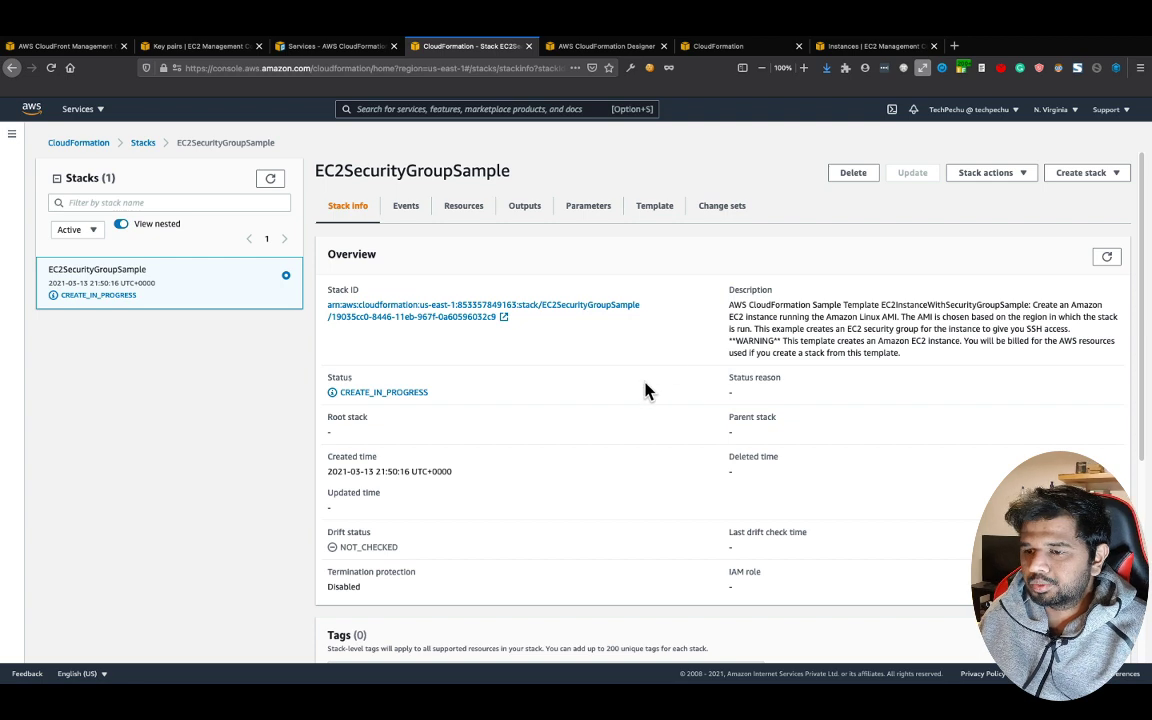
click(406, 208)
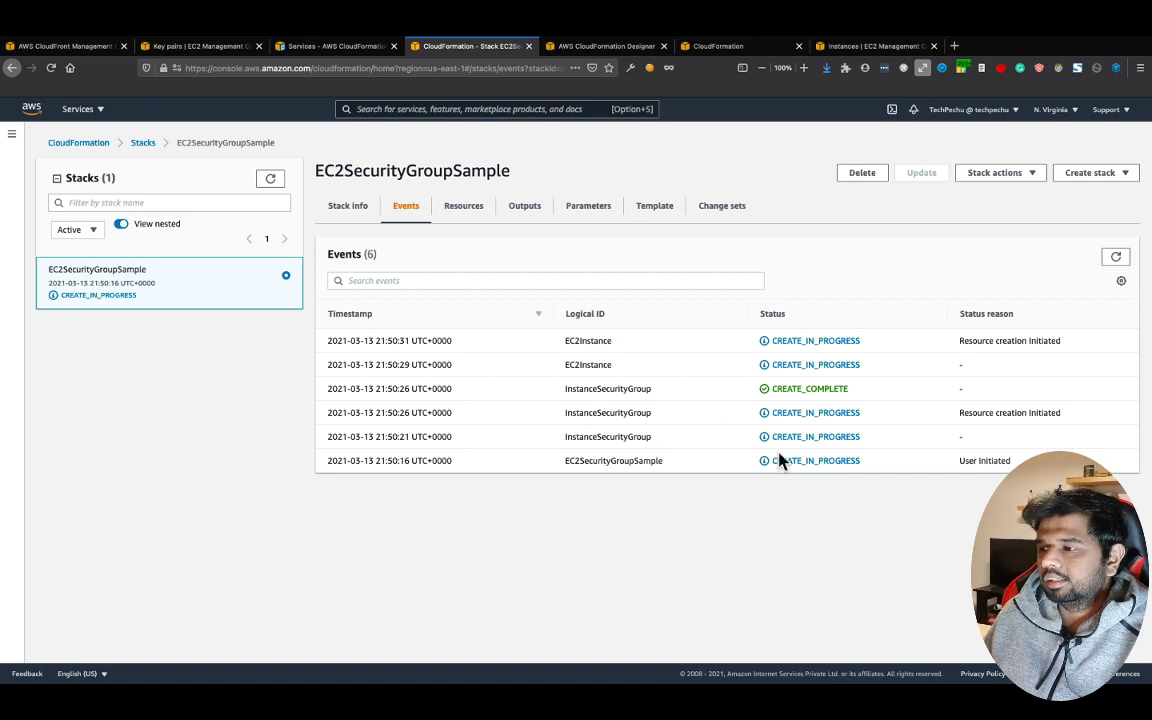
double_click(835, 461)
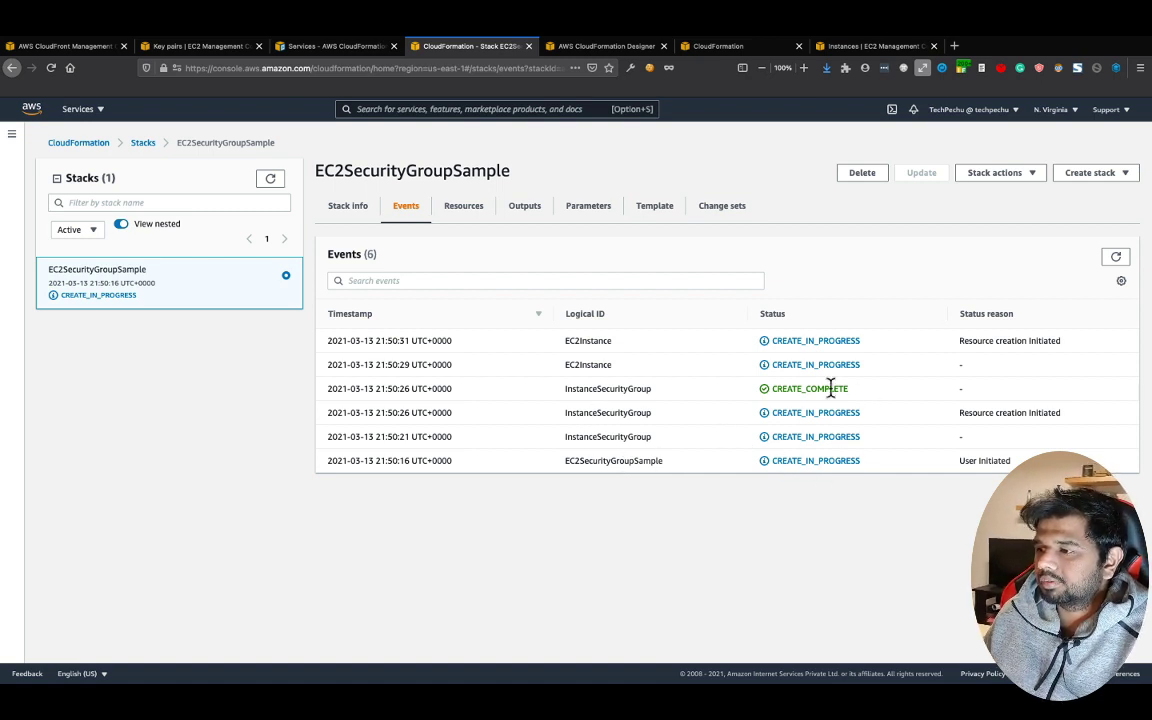
double_click(828, 388)
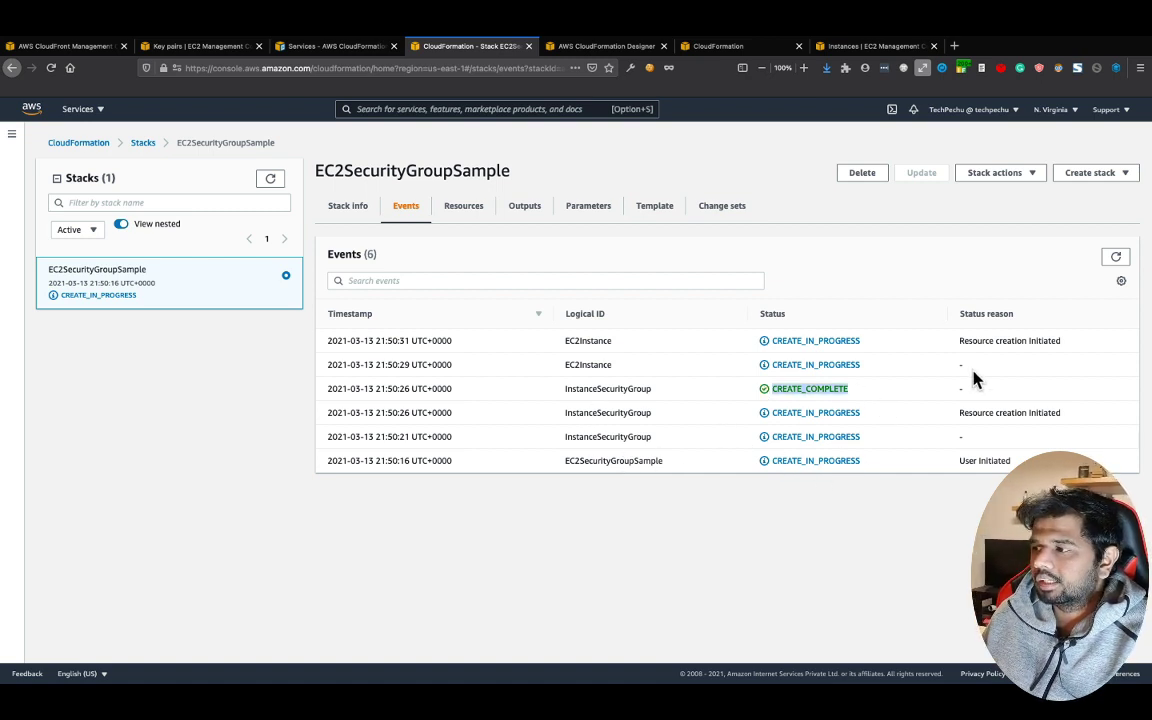
drag(960, 341, 1002, 341)
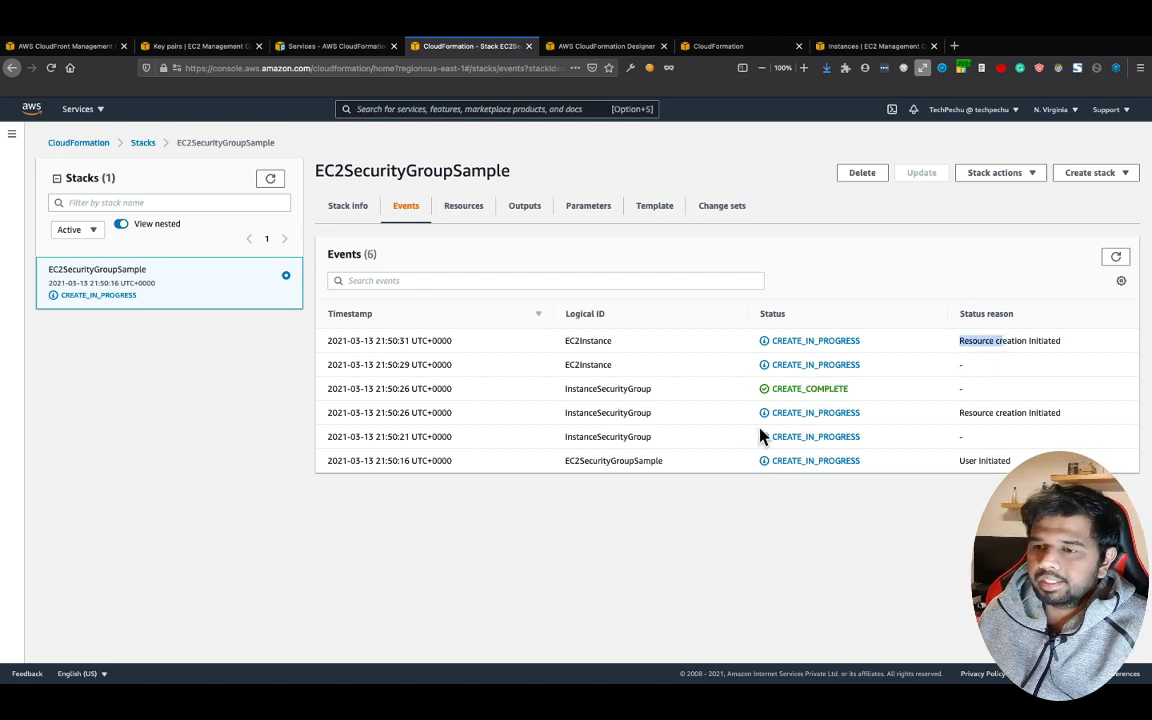
Refresh the stack events and check the creation status of the EC2Instance resource and the EC2SecurityGroupSample stack
click(1116, 259)
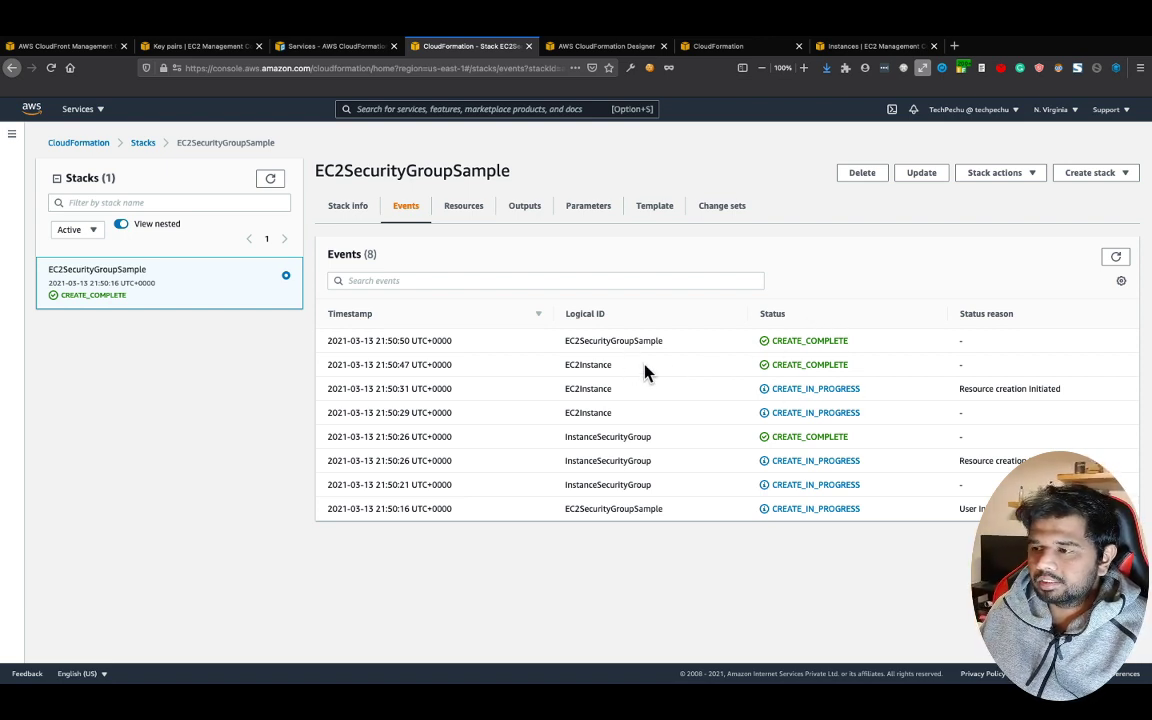
drag(566, 365, 617, 367)
drag(776, 411, 827, 415)
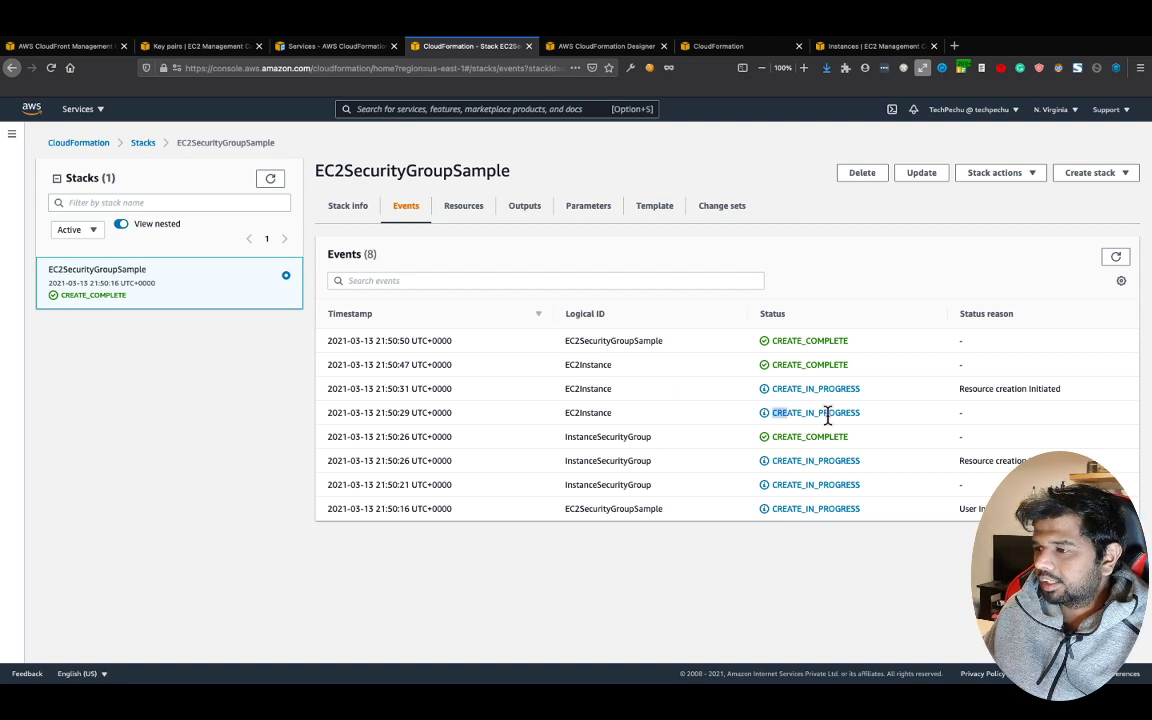
drag(773, 365, 811, 364)
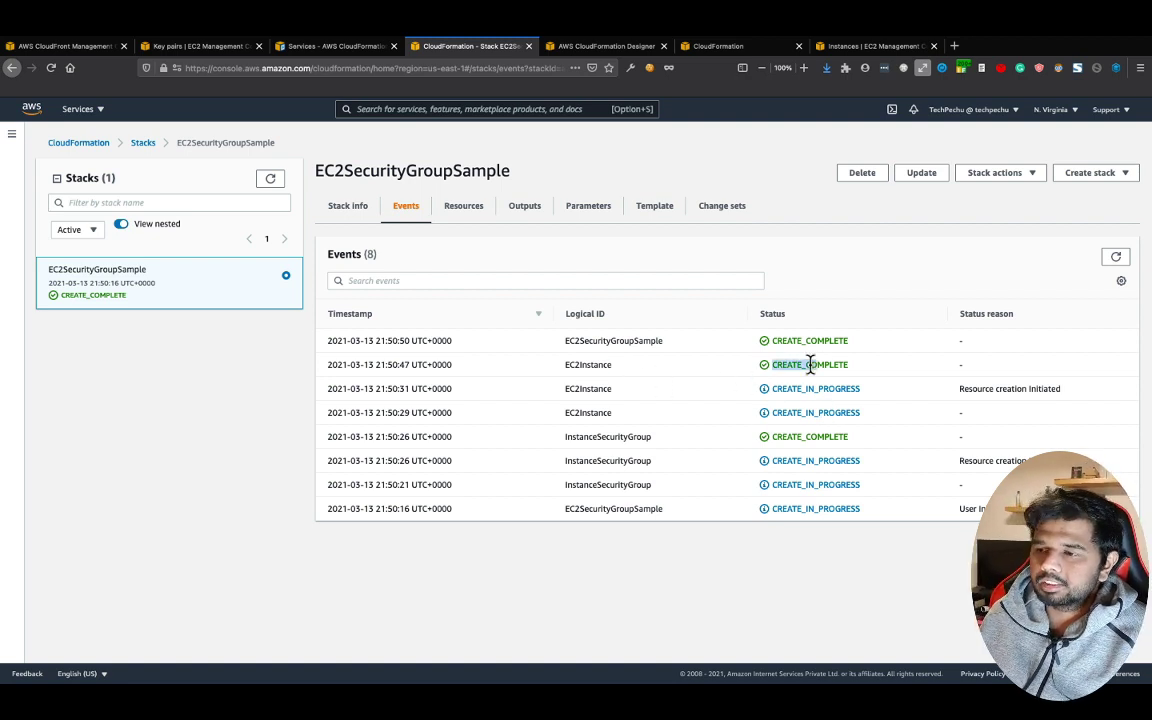
drag(566, 340, 622, 354)
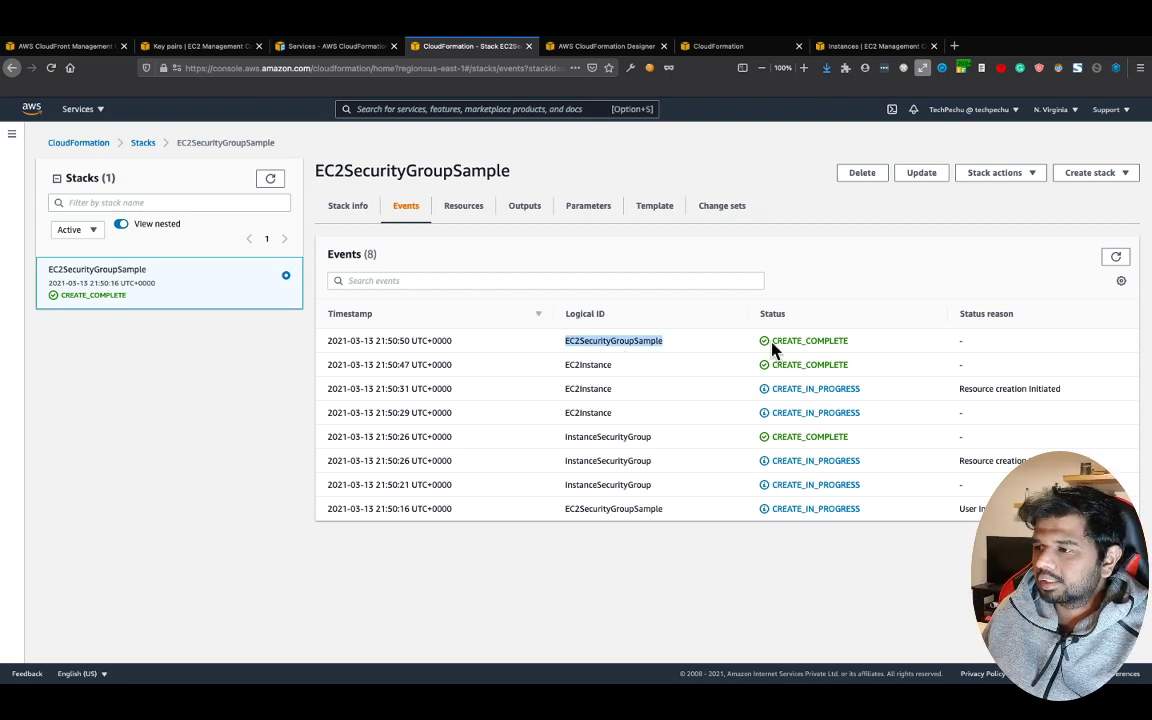
drag(772, 343, 838, 340)
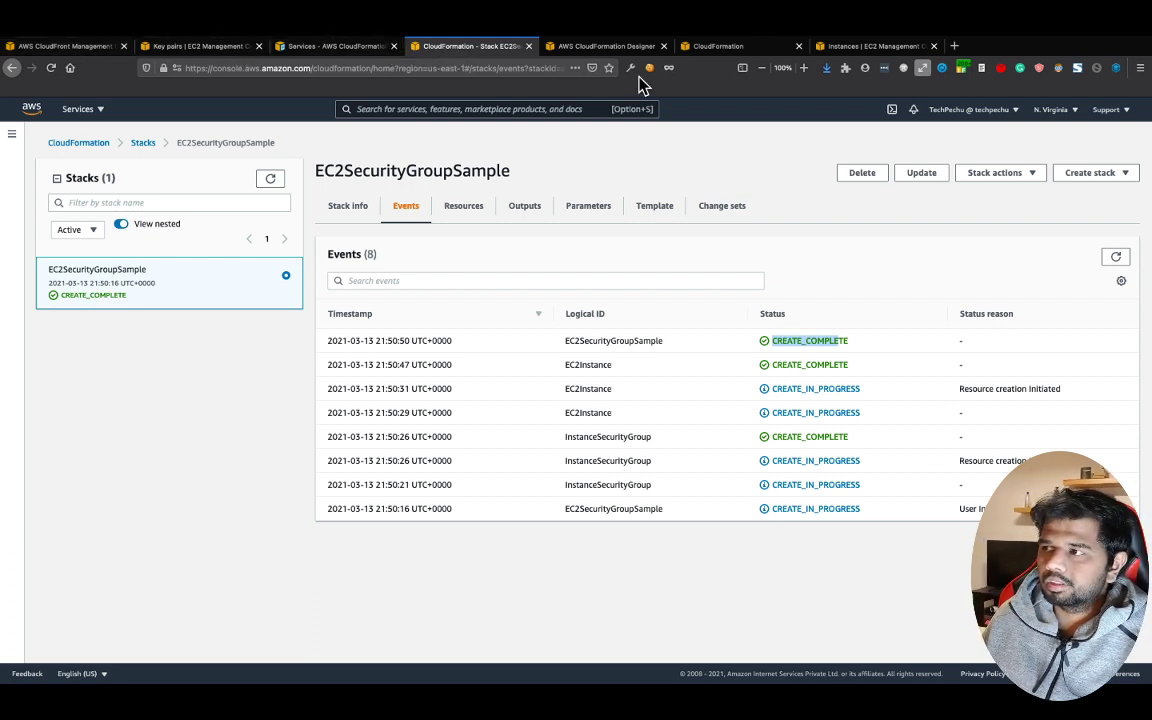
Switch to the EC2 console, refresh the instances list and open the t2.micro instance's details
click(878, 48)
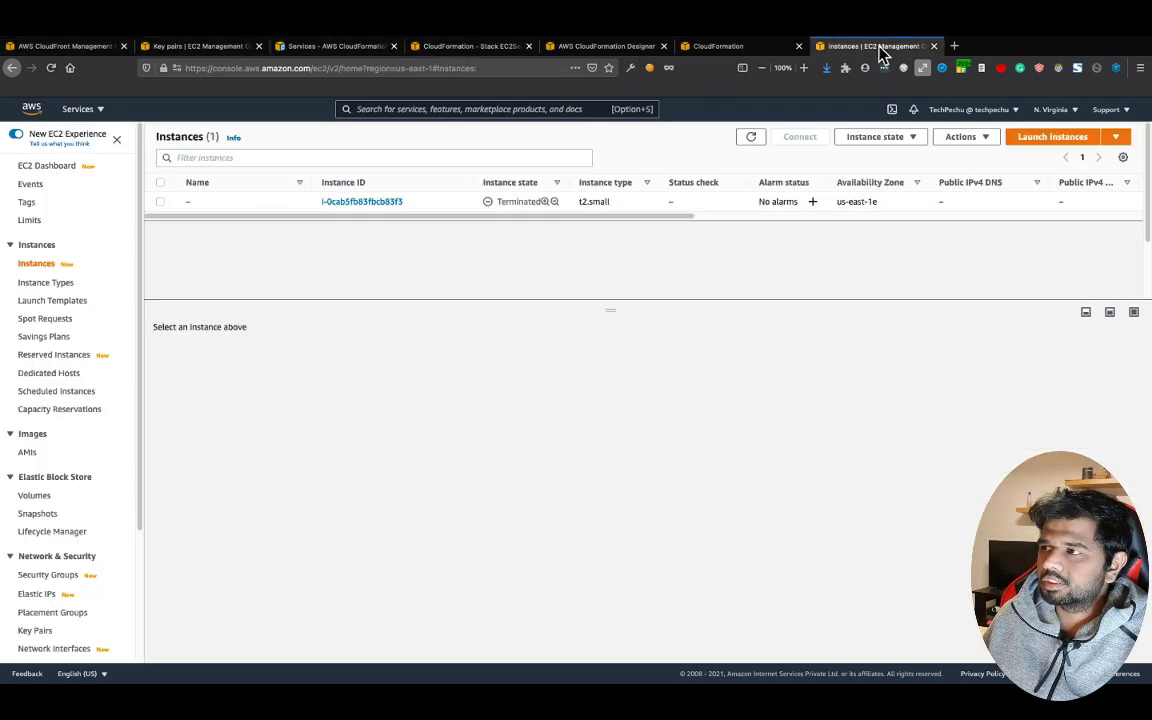
click(750, 137)
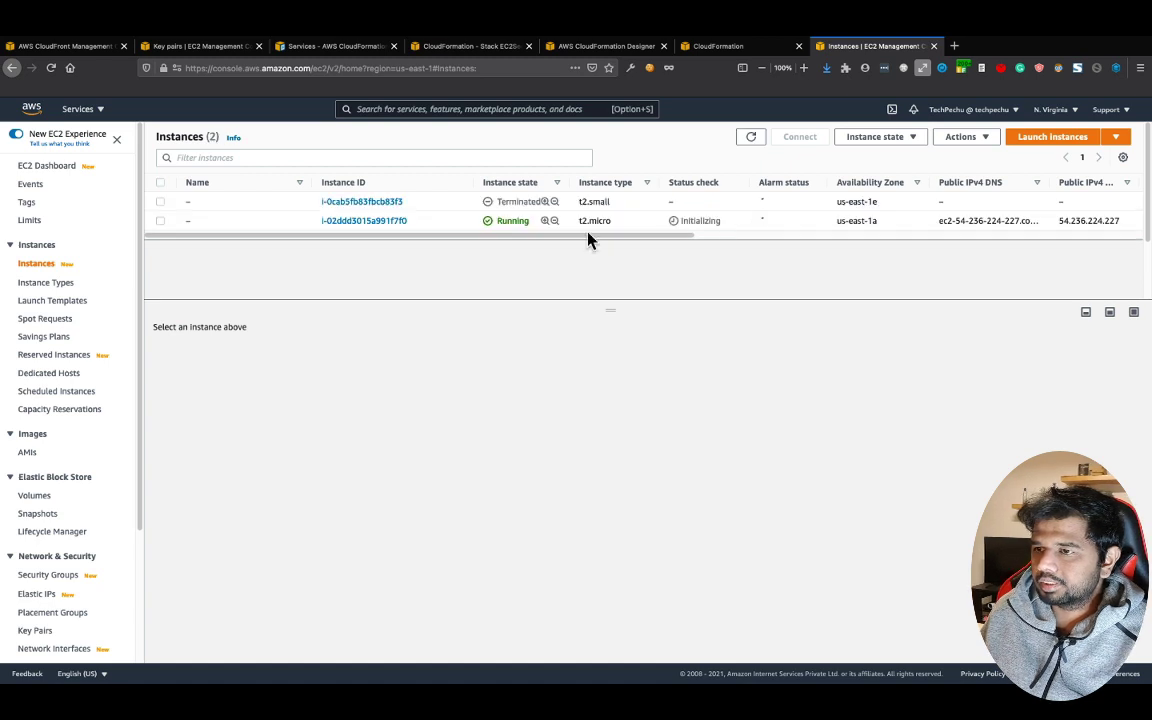
click(341, 221)
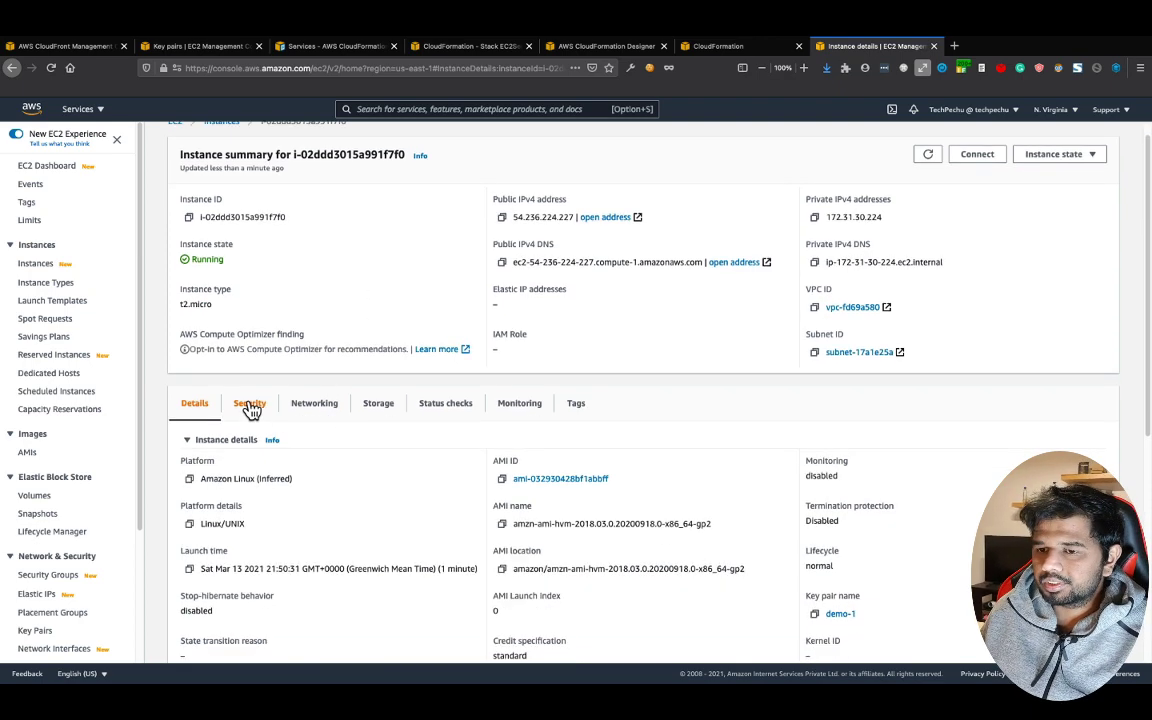
Examine the instance's security details, checking the inbound rule's port range and its security group
click(250, 424)
scroll(302, 486, down, 3)
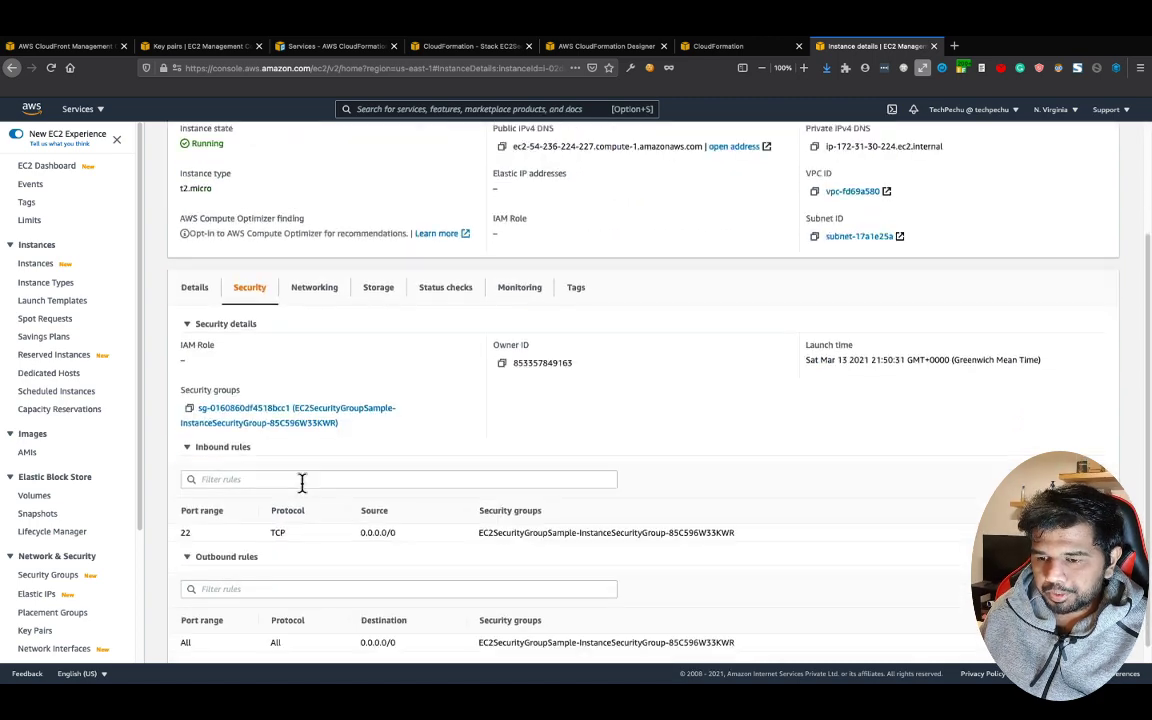
double_click(190, 515)
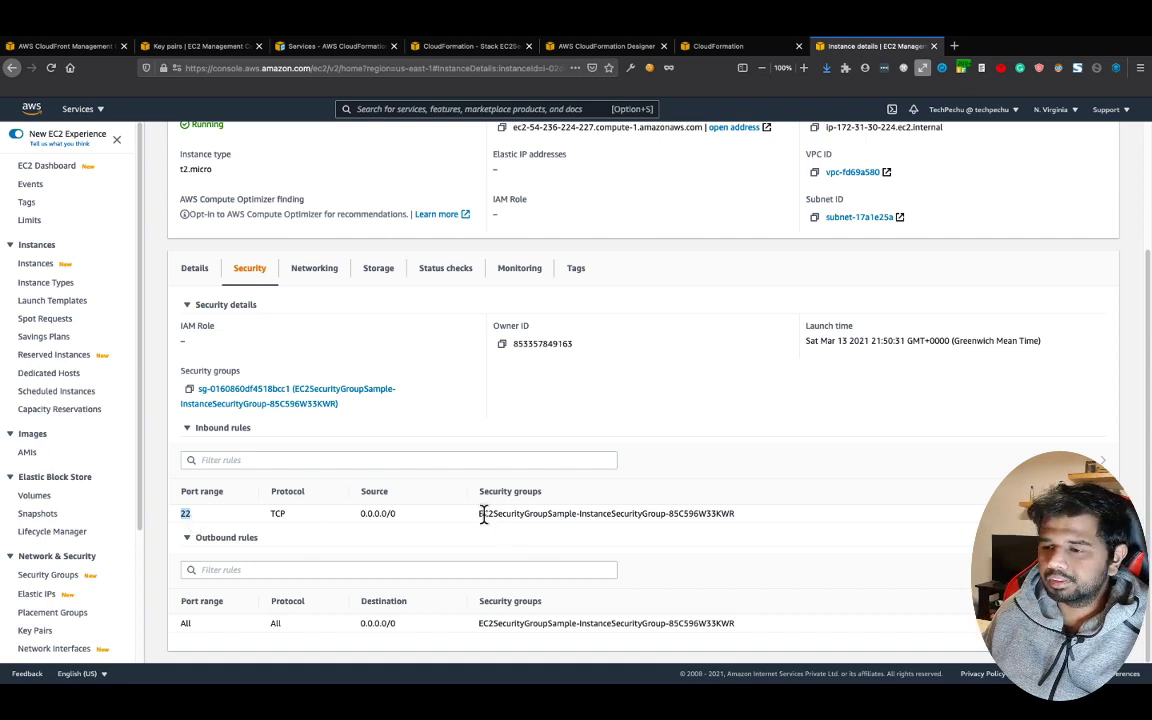
drag(481, 514, 714, 514)
scroll(469, 381, up, 3)
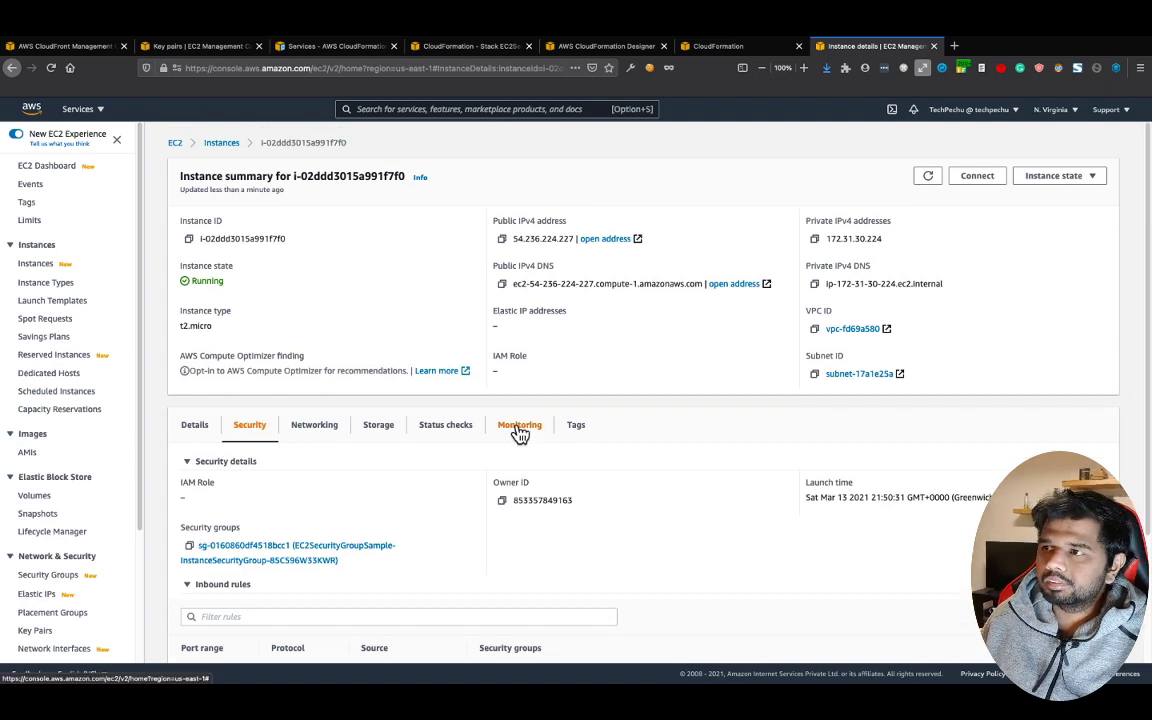
Return to CloudFormation, delete the EC2SecurityGroupSample stack and check its status in the list of all stacks
click(586, 46)
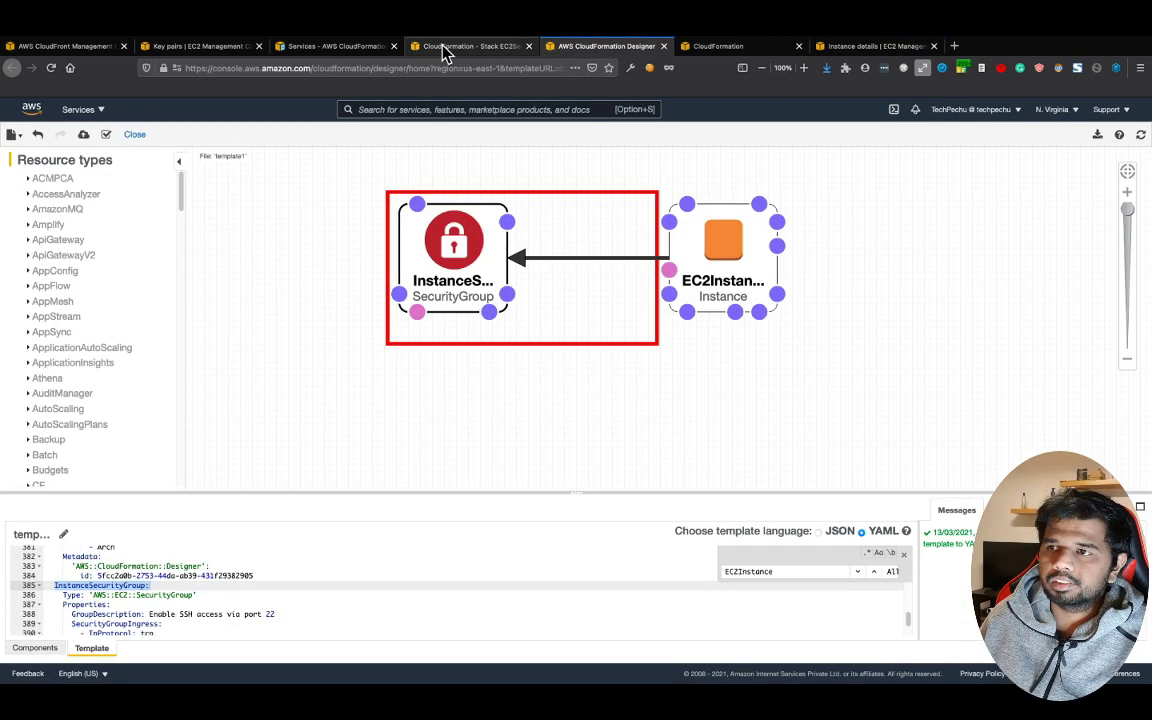
click(445, 46)
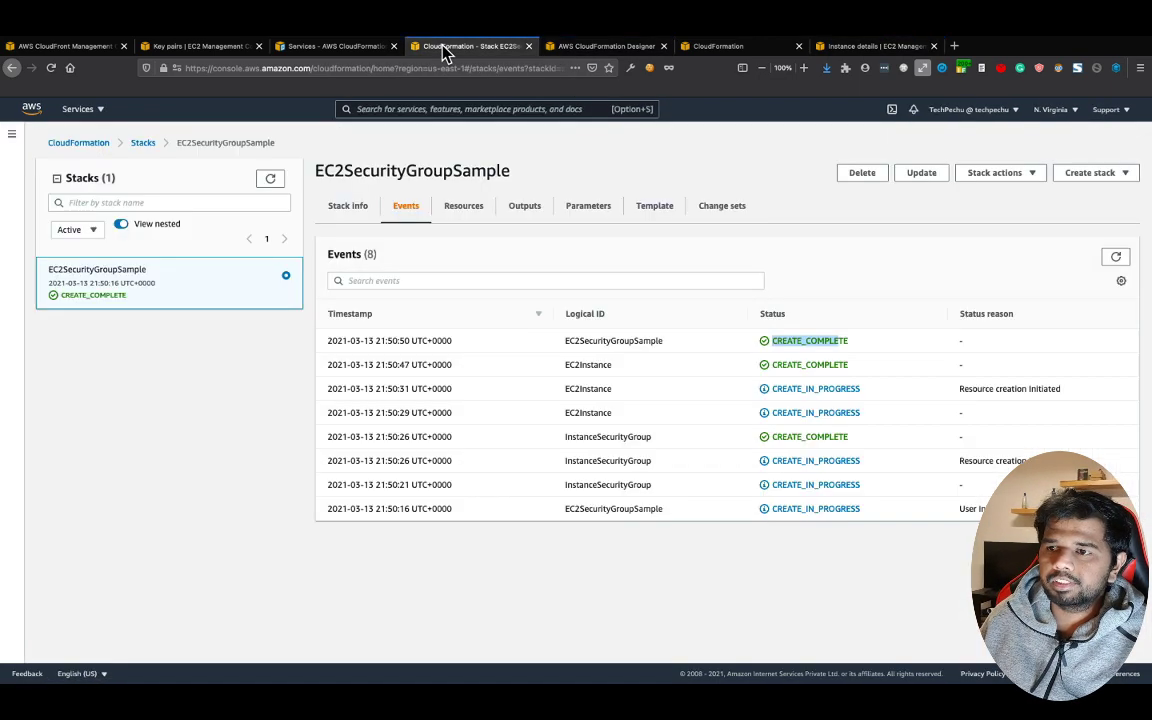
click(864, 177)
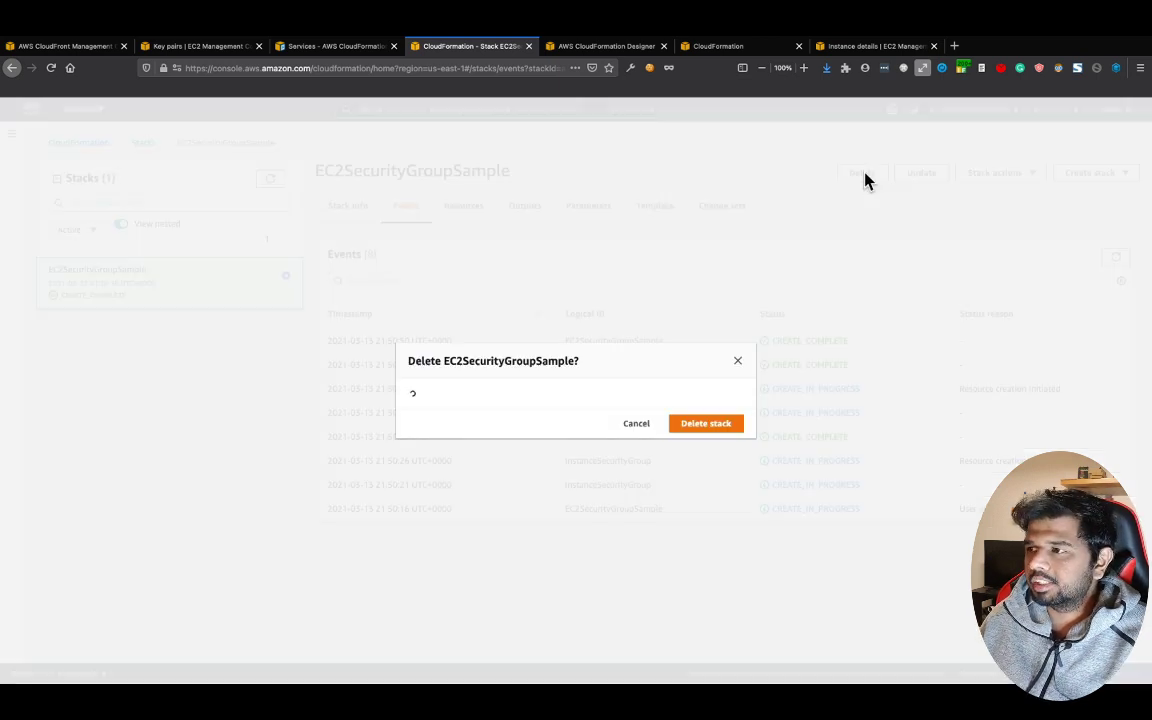
click(720, 433)
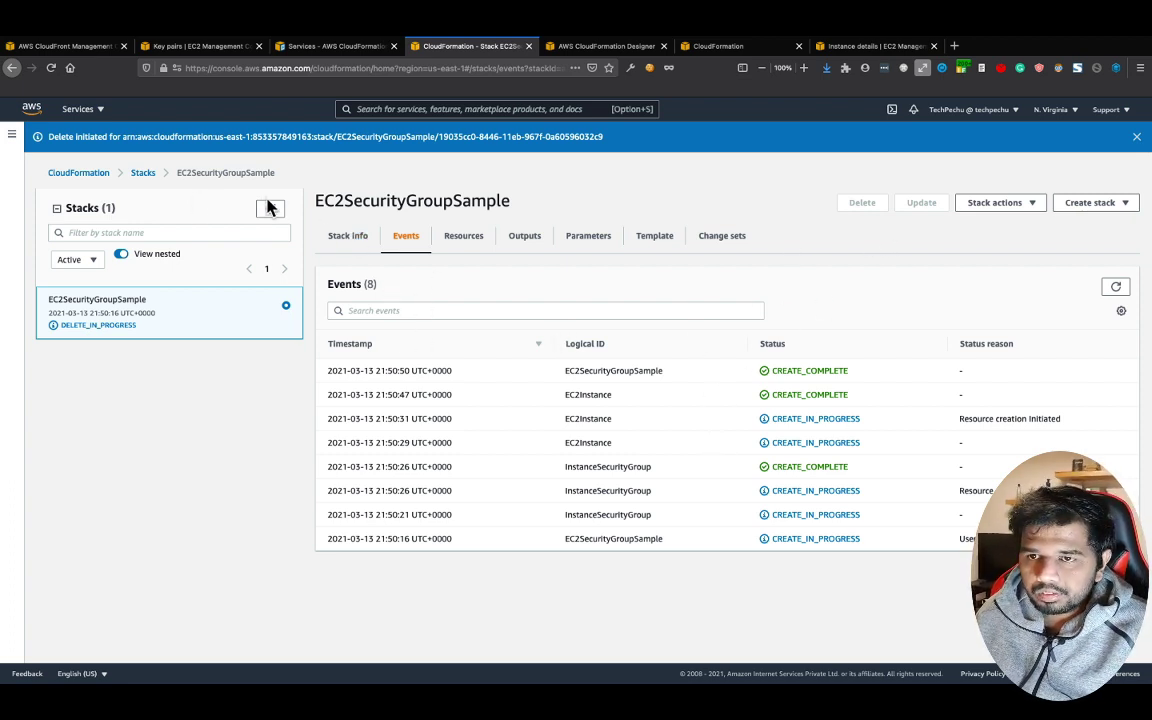
click(141, 175)
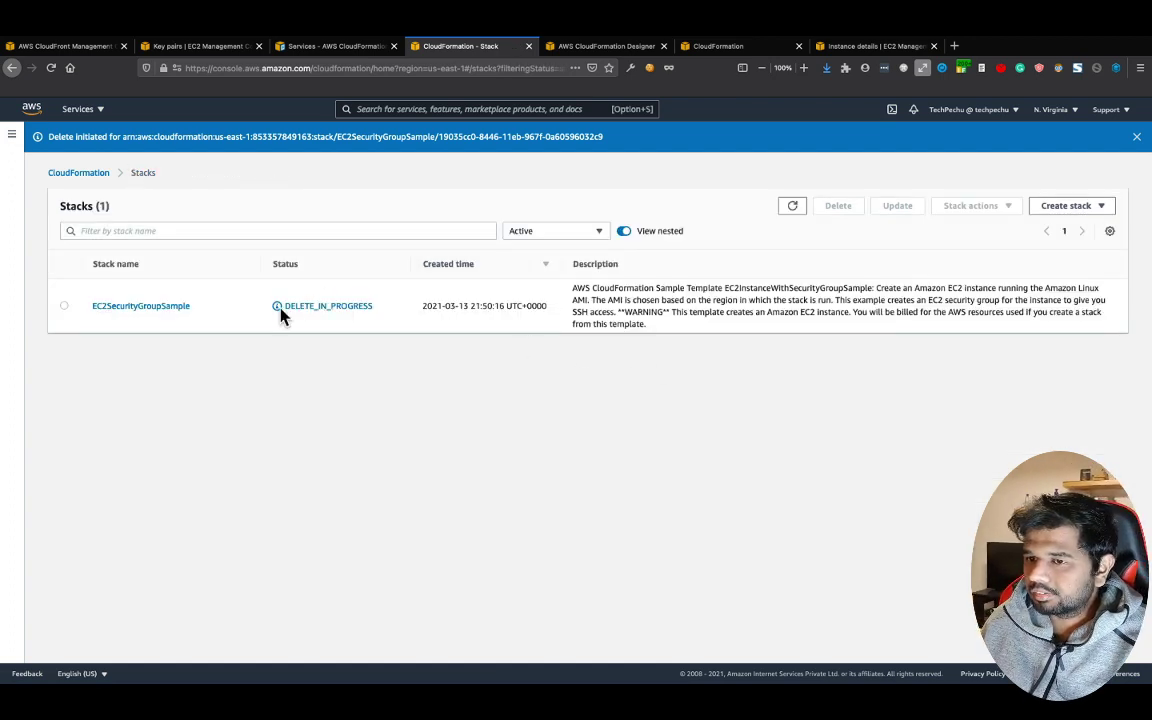
drag(286, 305, 370, 305)
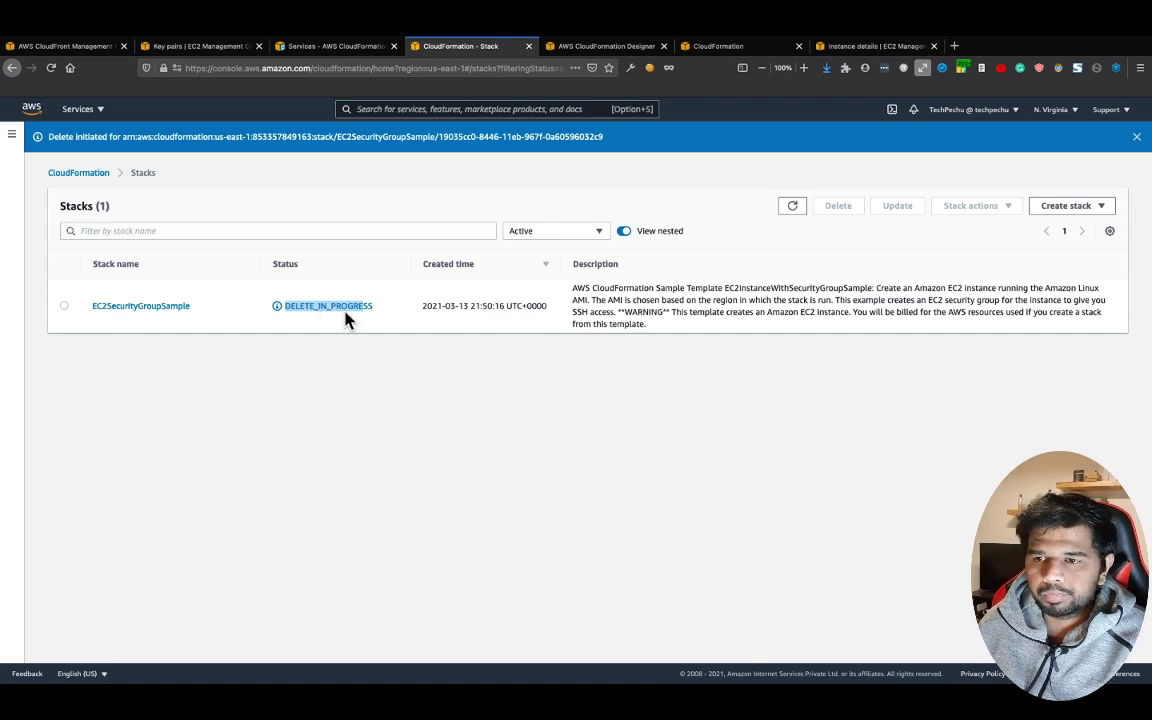
Return to the EC2 instances list, refresh it and check the state of the t2.micro instance
click(578, 48)
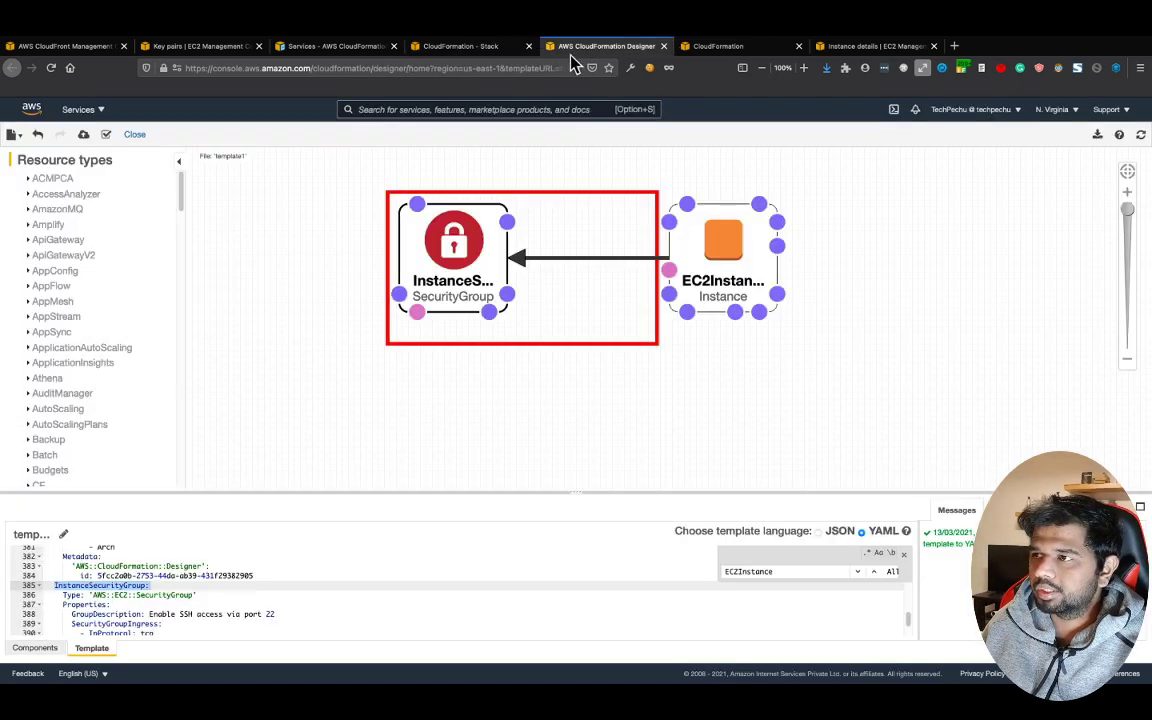
click(835, 46)
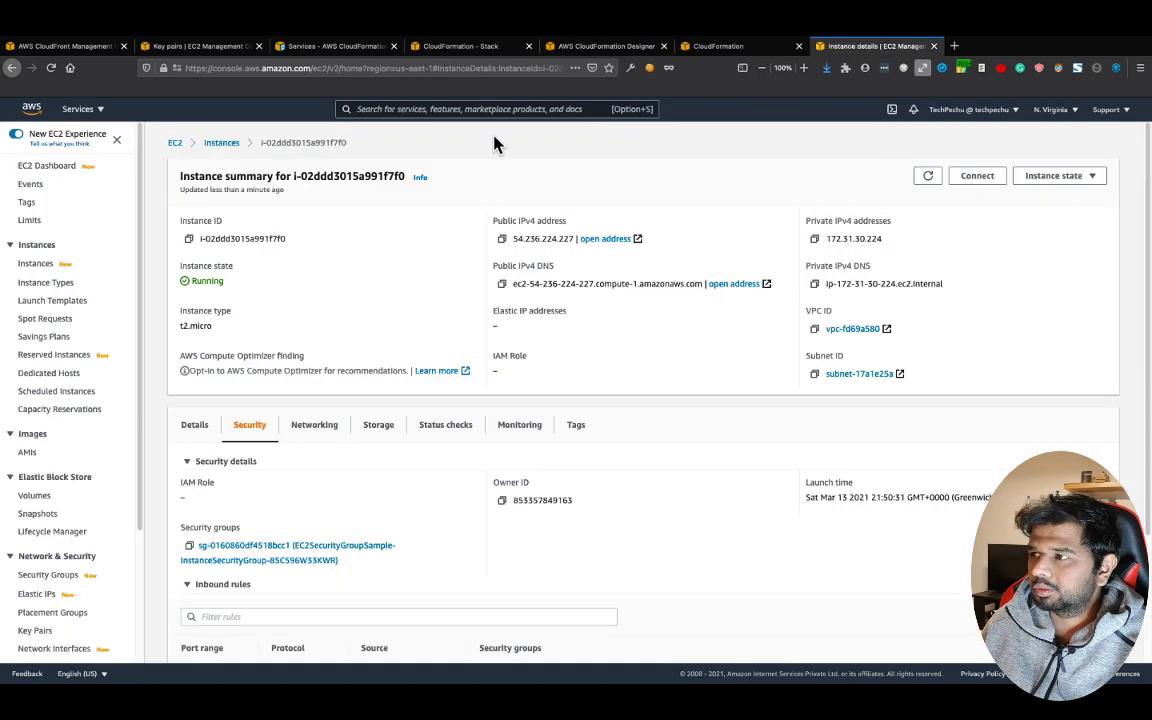
click(222, 144)
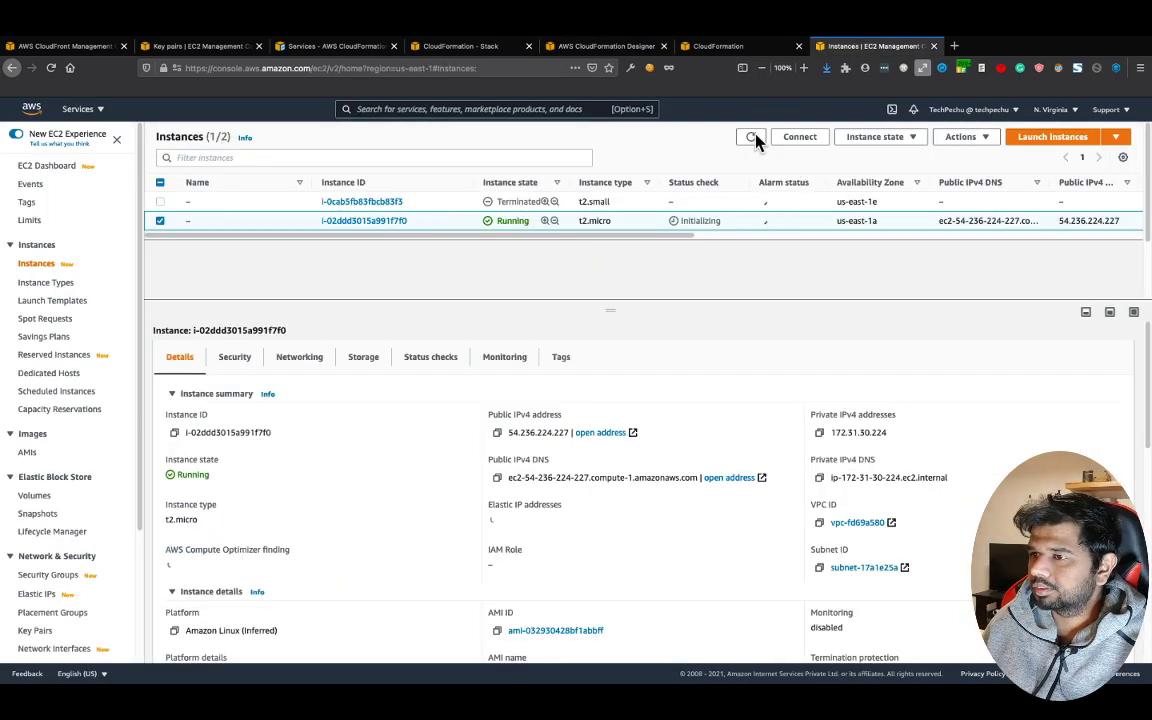
click(751, 138)
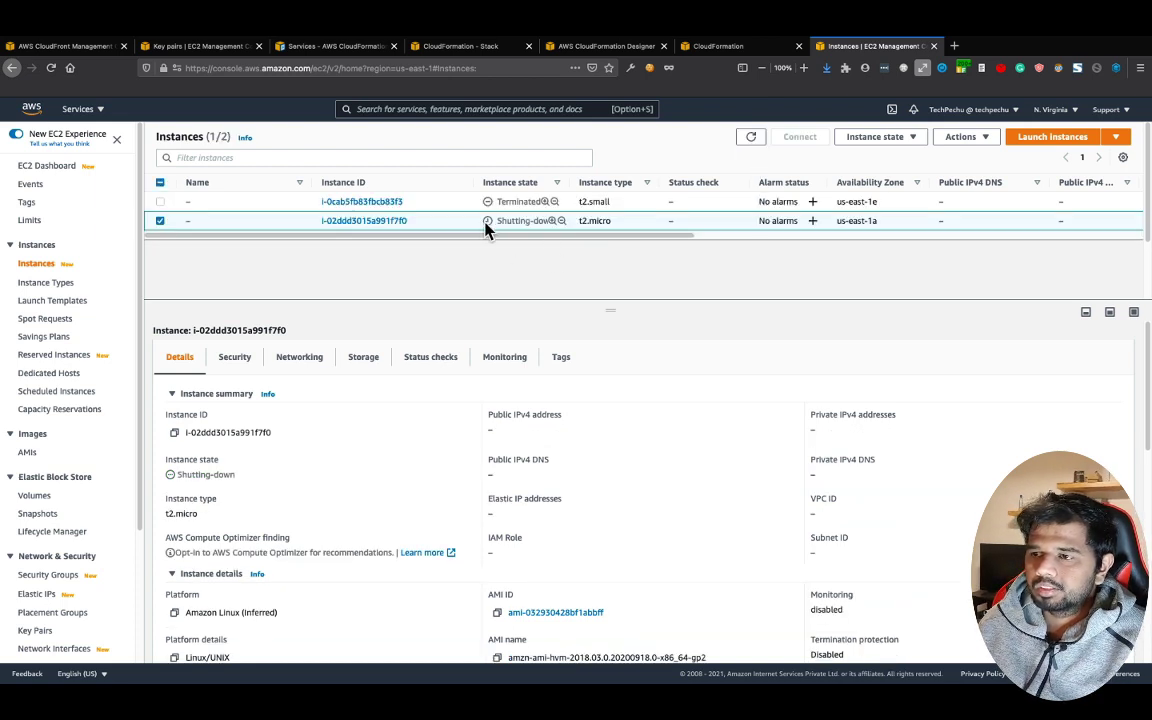
drag(495, 221, 535, 222)
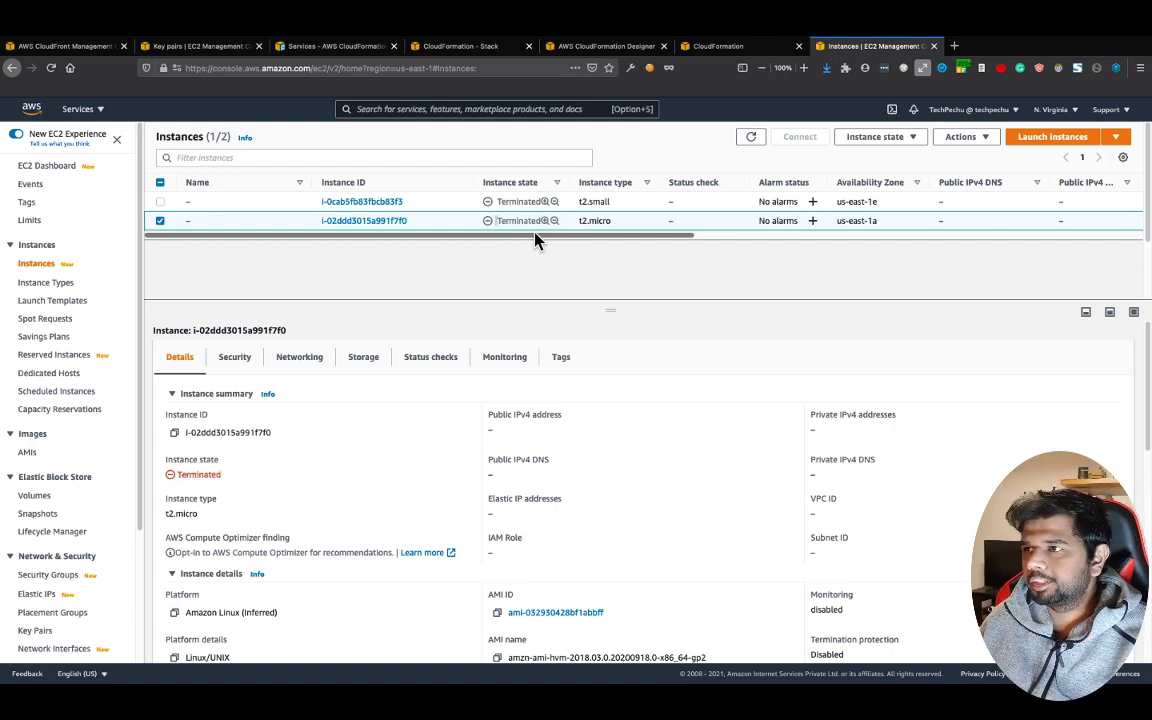
Return to the CloudFormation sample templates guide and look through the Amazon ElastiCache and AWS Elastic Beanstalk templates
click(460, 46)
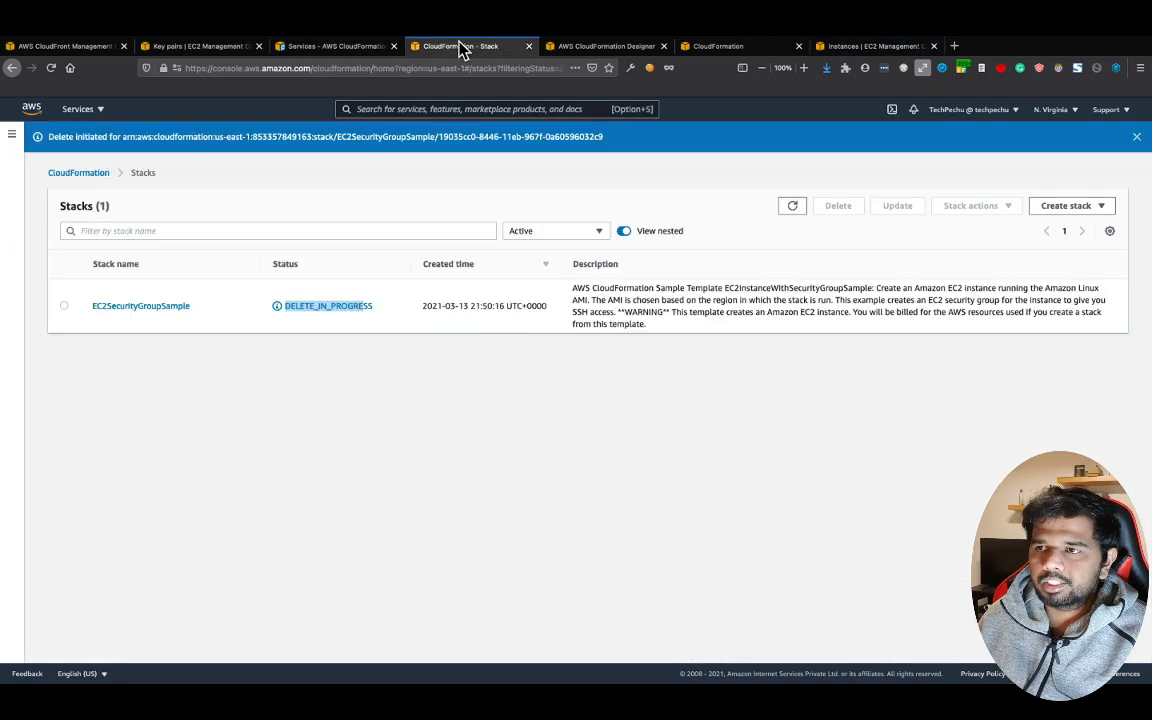
click(334, 46)
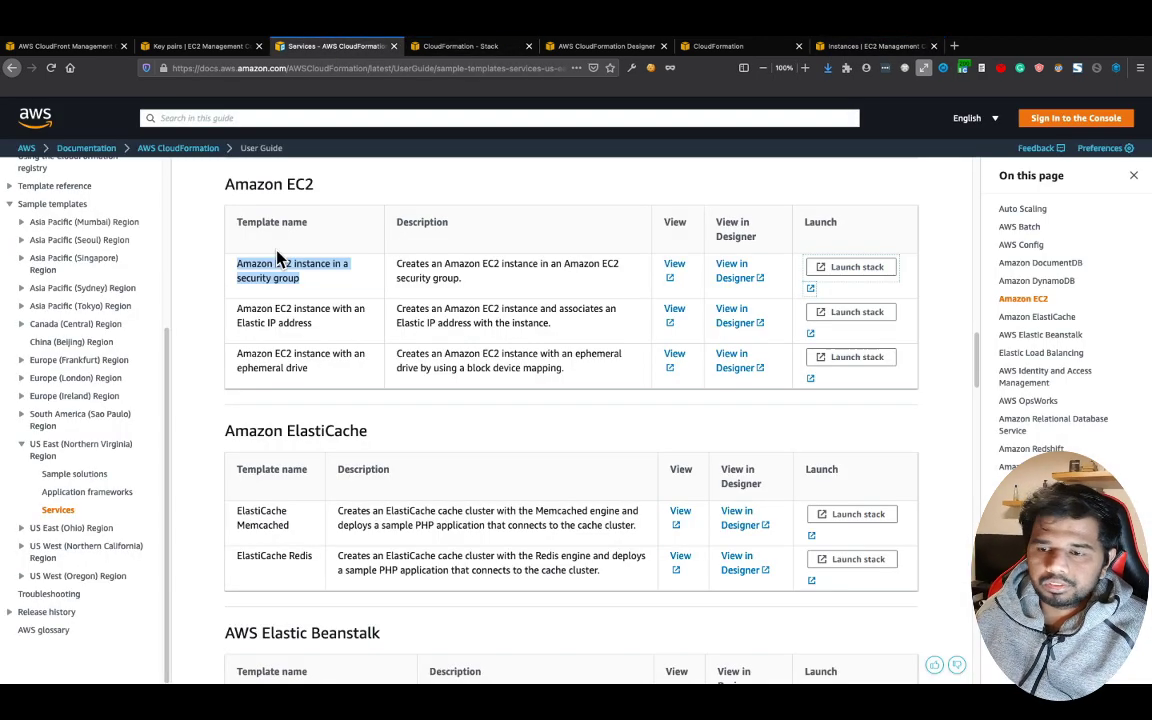
scroll(249, 370, down, 2)
drag(234, 333, 293, 353)
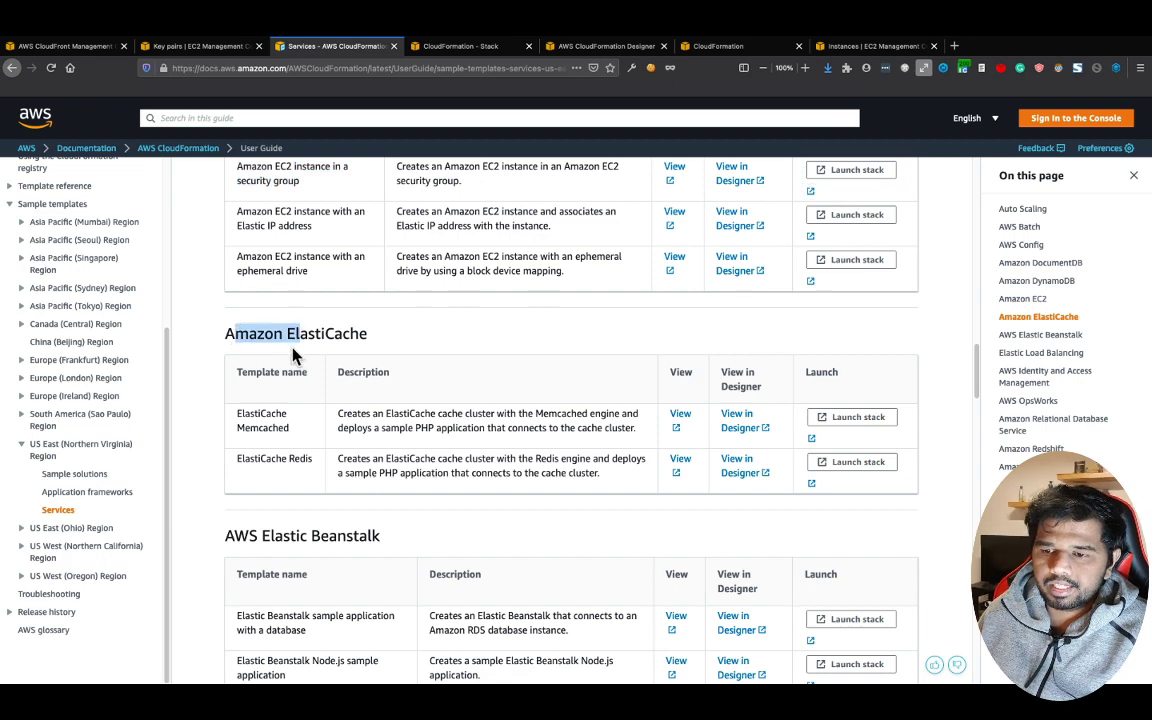
scroll(293, 353, down, 5)
drag(297, 277, 335, 280)
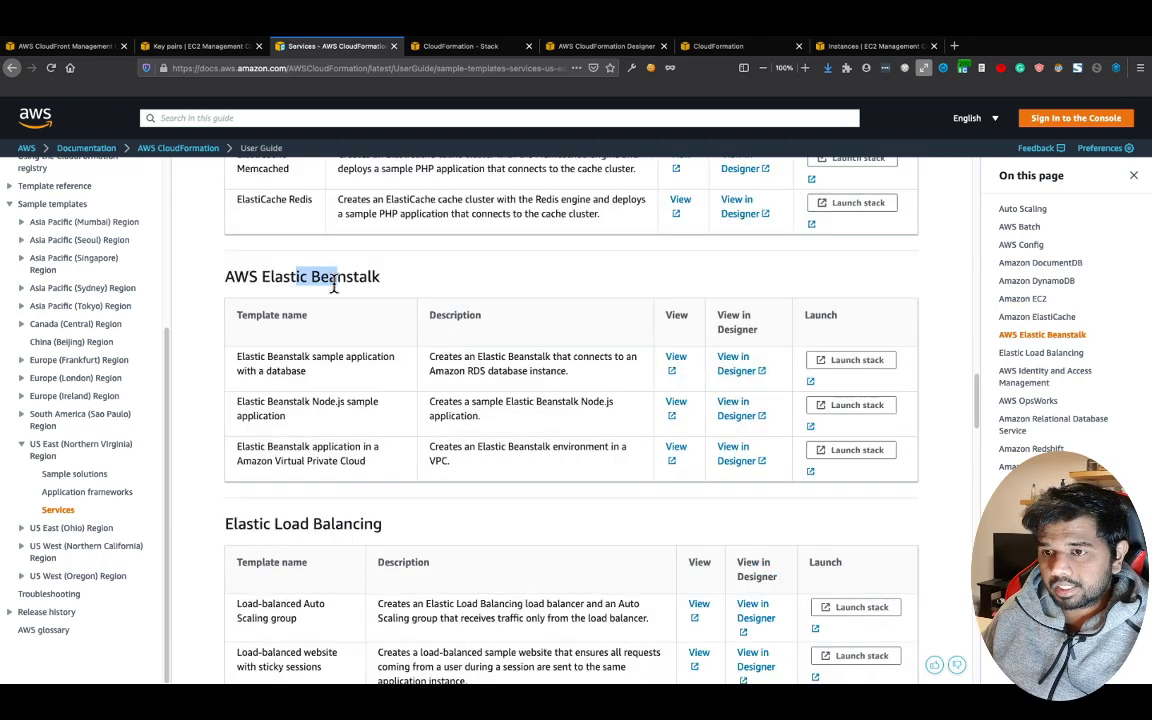
Look through the remaining sample templates, from Elastic Load Balancing through IAM, OpsWorks, RDS and Redshift to Amazon Route 53
scroll(335, 285, down, 2)
drag(229, 404, 370, 406)
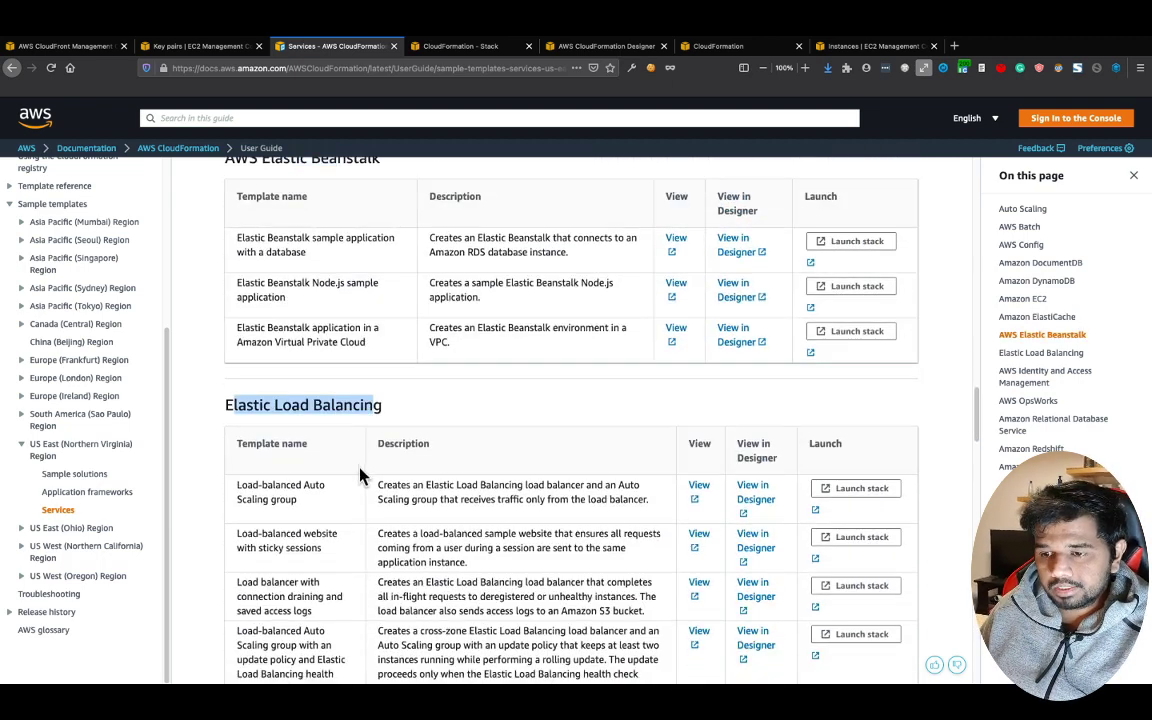
scroll(362, 476, down, 3)
drag(300, 328, 259, 313)
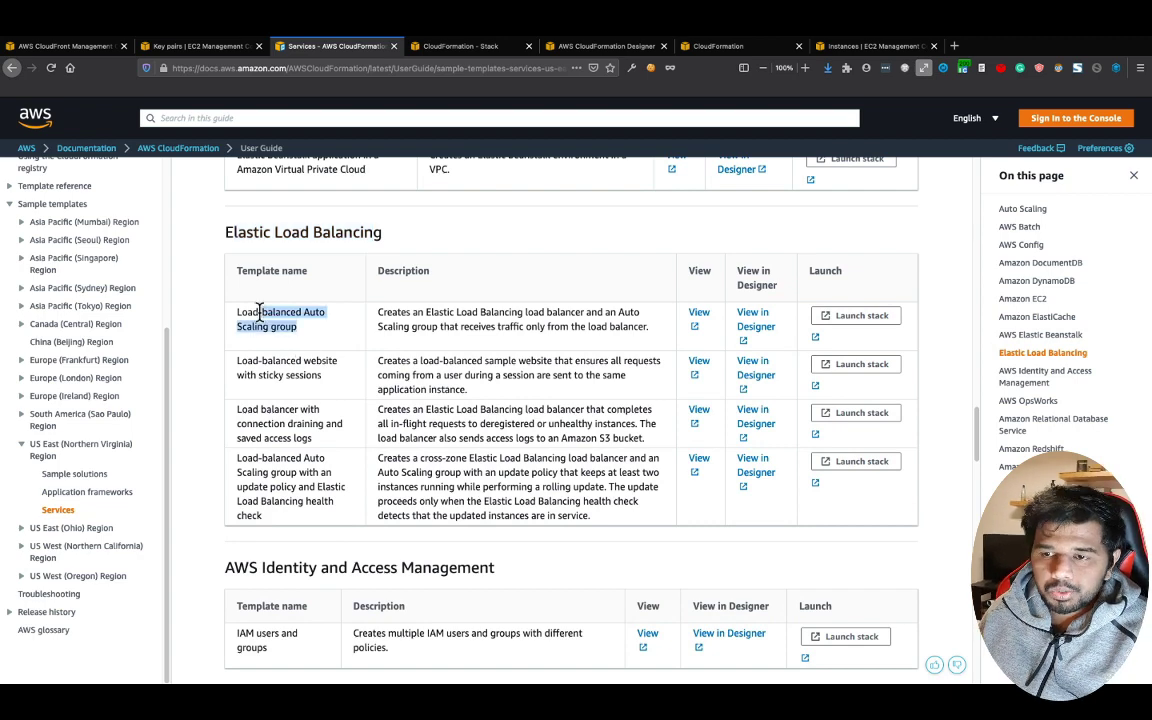
drag(322, 376, 236, 374)
scroll(546, 458, down, 3)
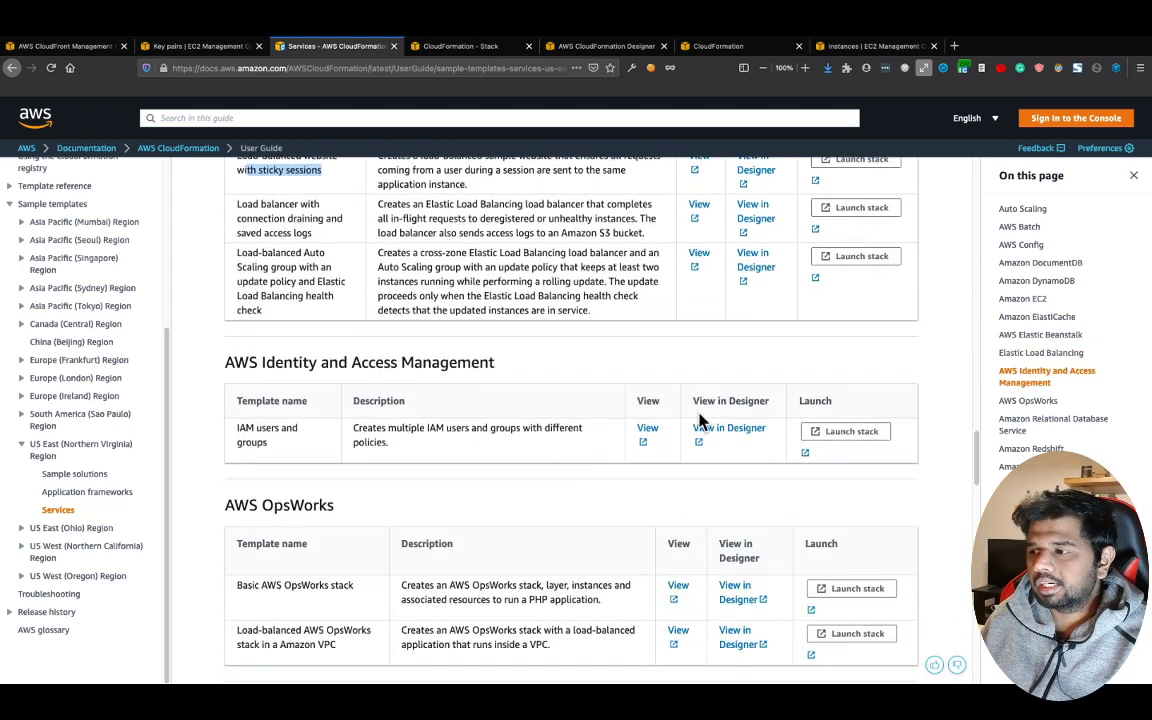
scroll(718, 485, down, 1)
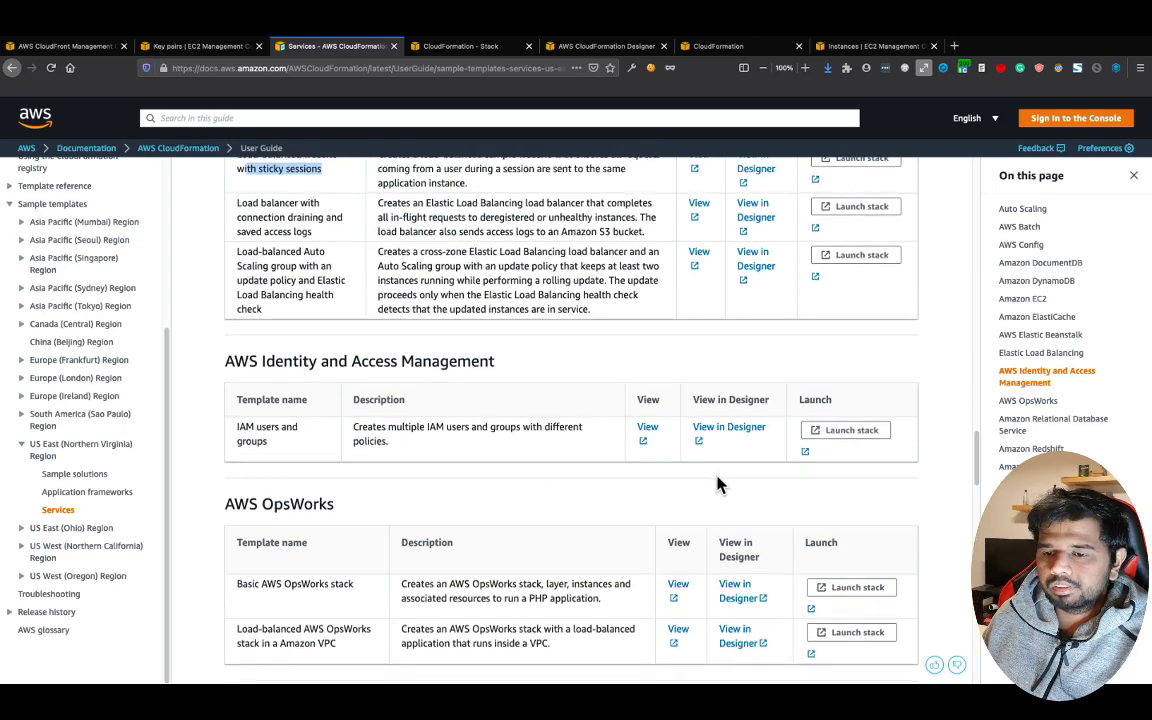
scroll(718, 485, down, 5)
scroll(722, 483, down, 4)
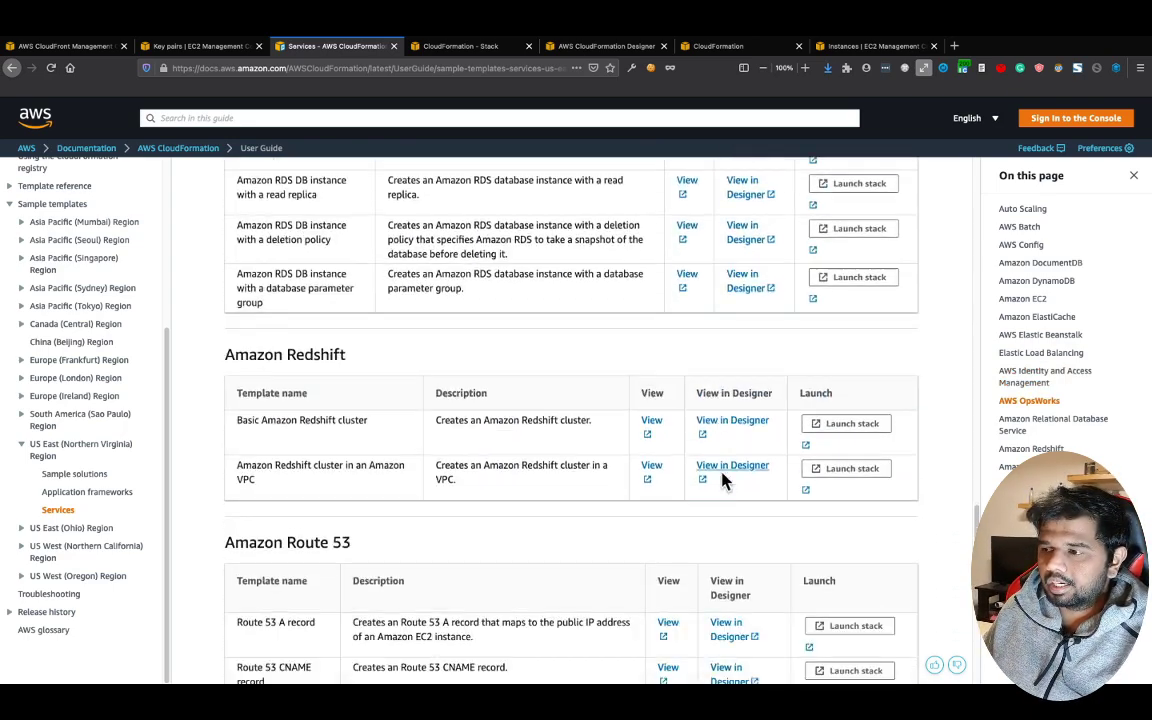
scroll(724, 483, down, 5)
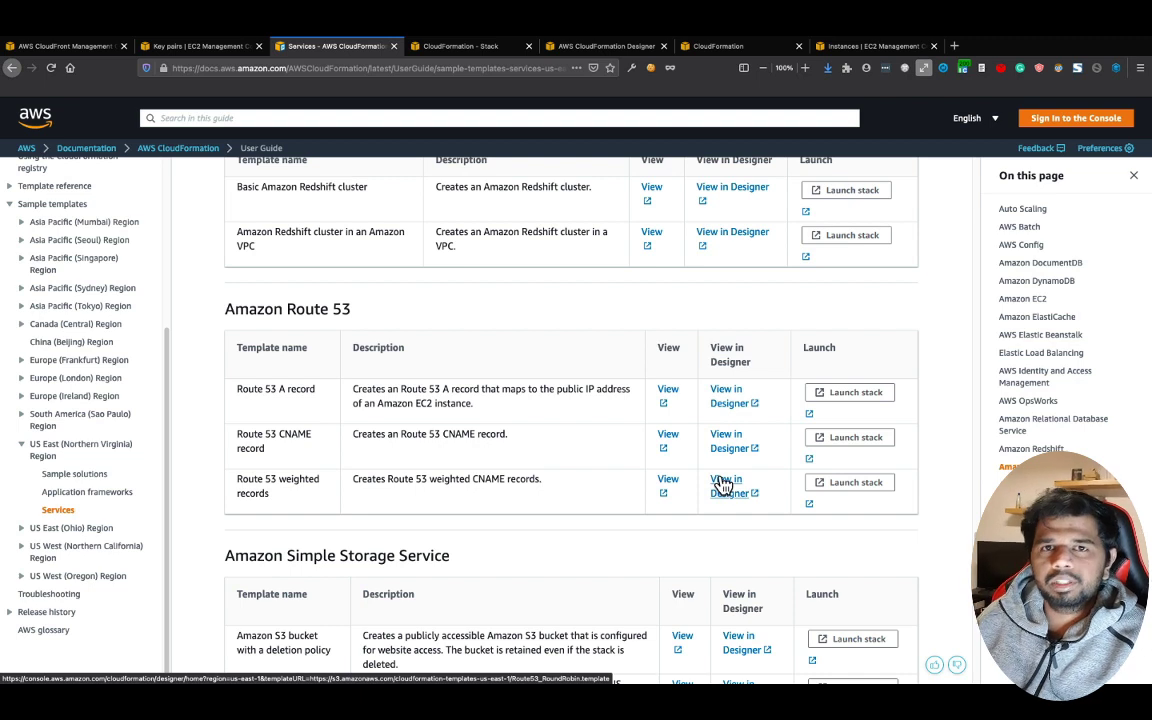